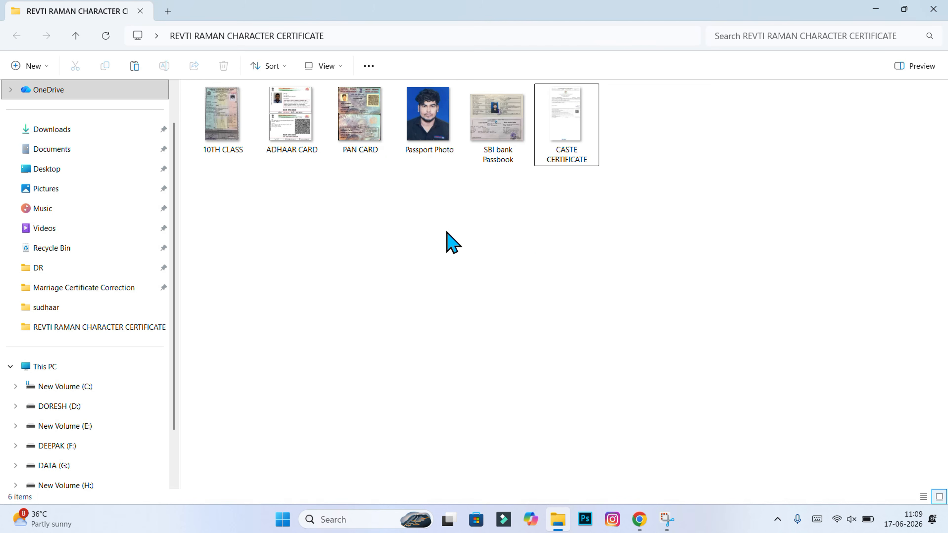
Switch from the File Explorer documents folder to a new Chrome tab
{"action": "left_click", "coordinate": [639, 519]}
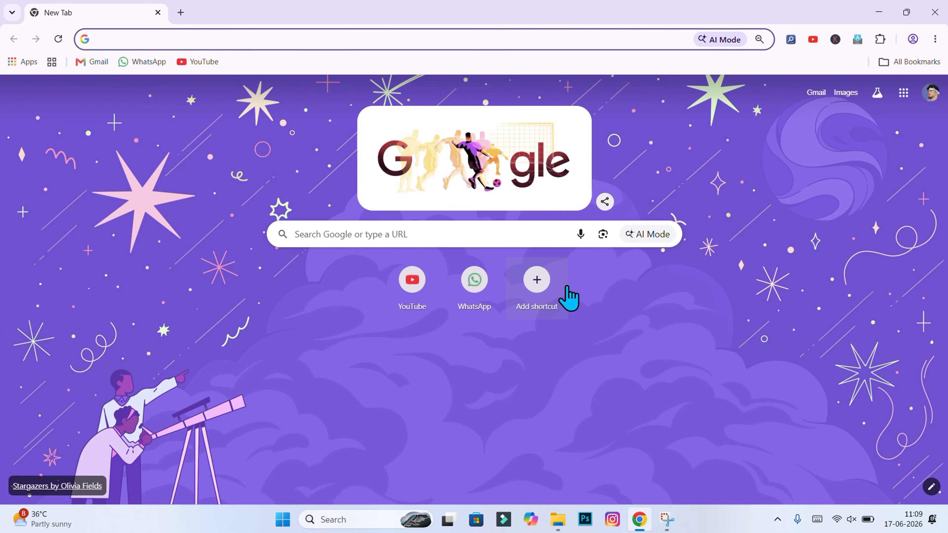
Search Google for 'chhattisgarh character certificate' and open the Chhattisgarh Citizen Service Portal result
{"action": "left_click", "coordinate": [375, 237]}
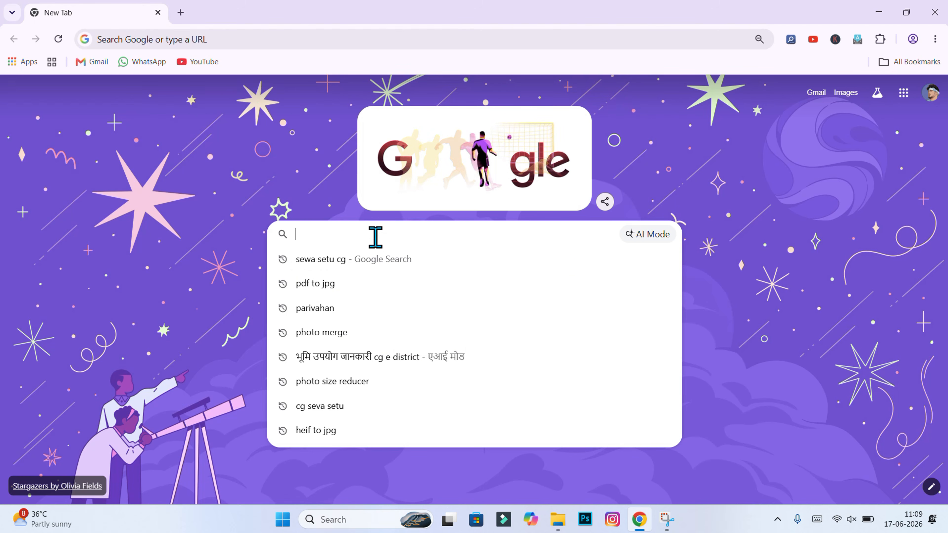
{"action": "type", "text": "C"}
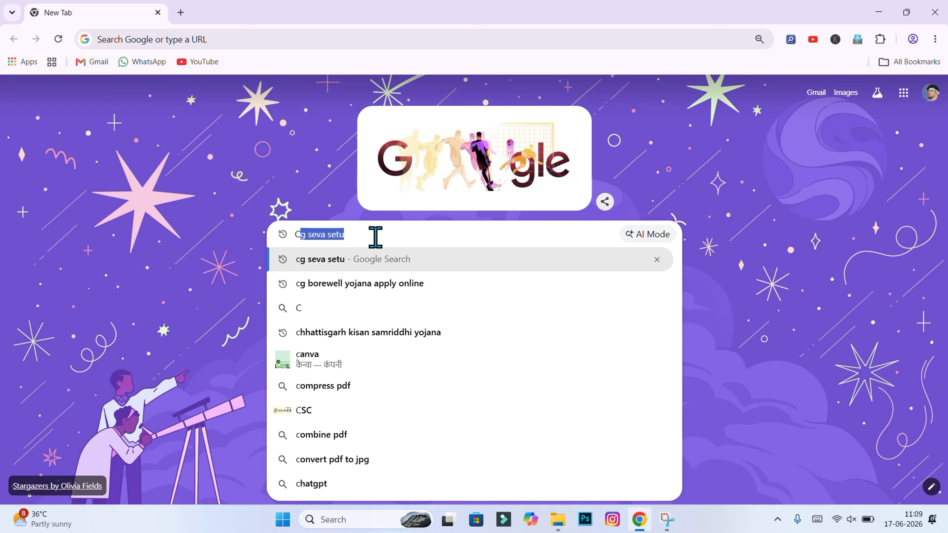
{"action": "type", "text": "H"}
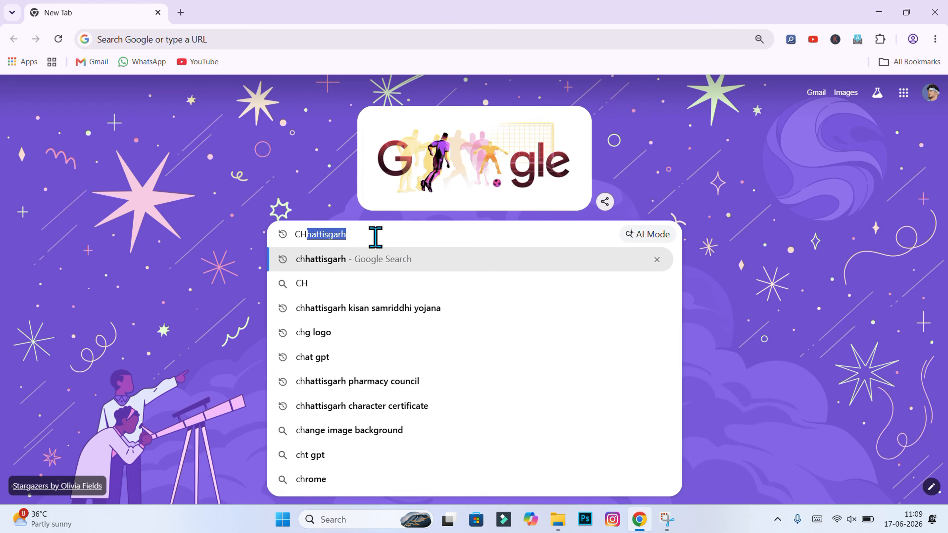
{"action": "left_click", "coordinate": [431, 415]}
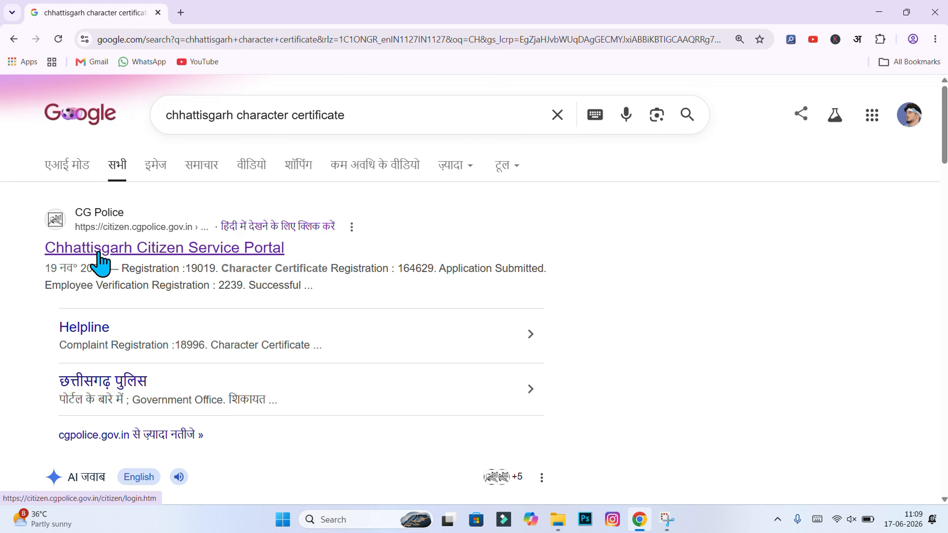
{"action": "left_click", "coordinate": [246, 254]}
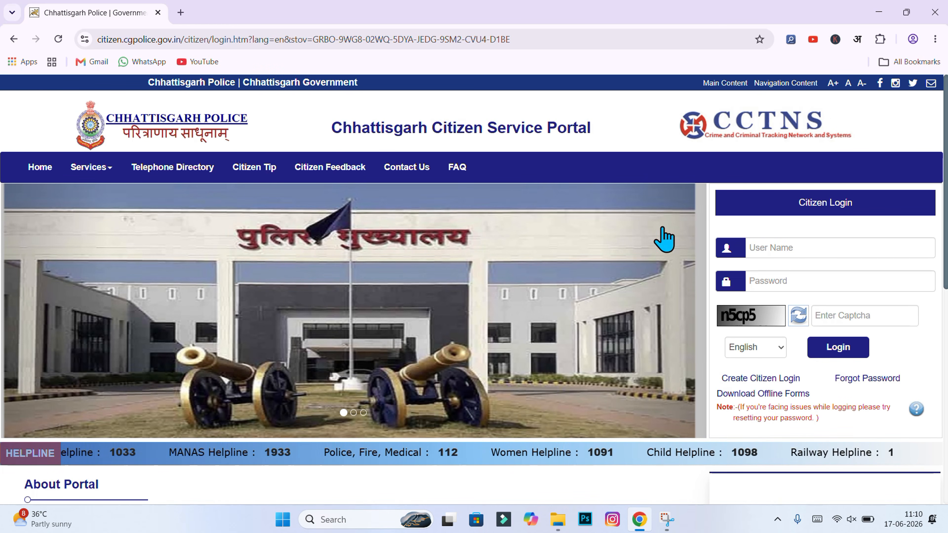
From the citizen login page, open the Create Citizen Login registration form
{"action": "left_click", "coordinate": [818, 249]}
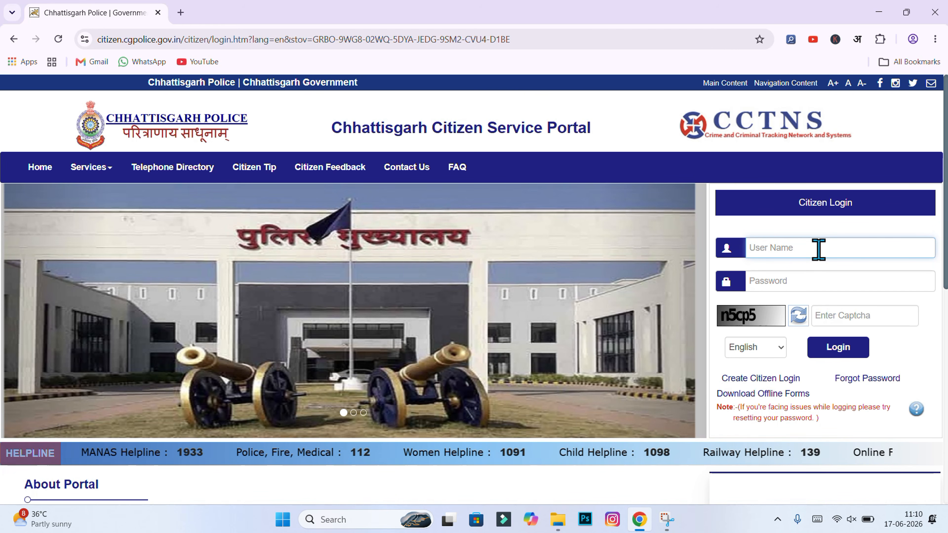
{"action": "left_click", "coordinate": [803, 280]}
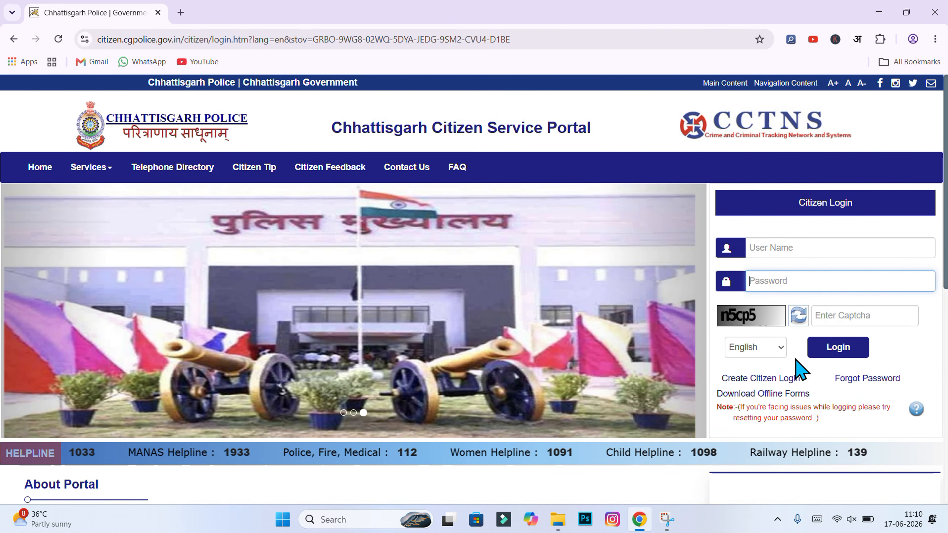
{"action": "left_click", "coordinate": [791, 382]}
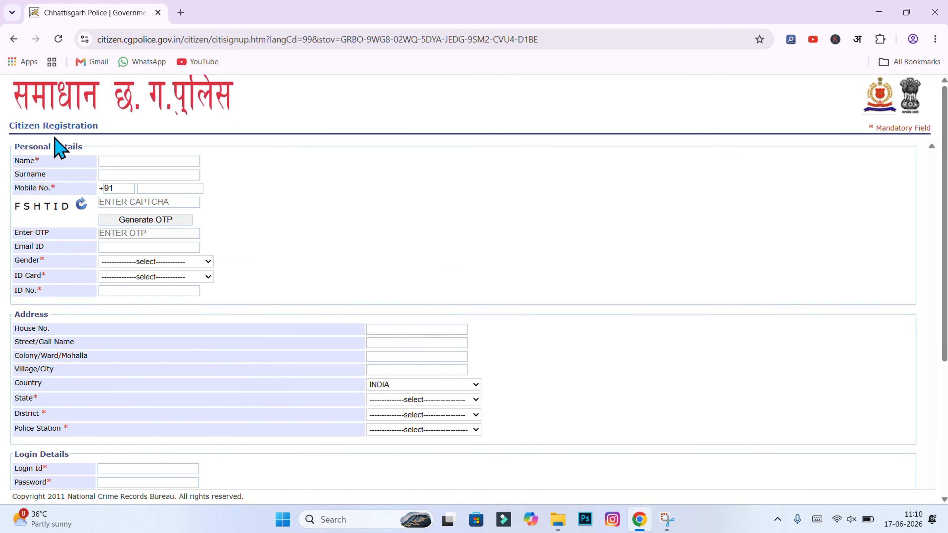
Enter the applicant's full name in the Name field
{"action": "left_click_drag", "start_coordinate": [2, 127], "coordinate": [180, 123]}
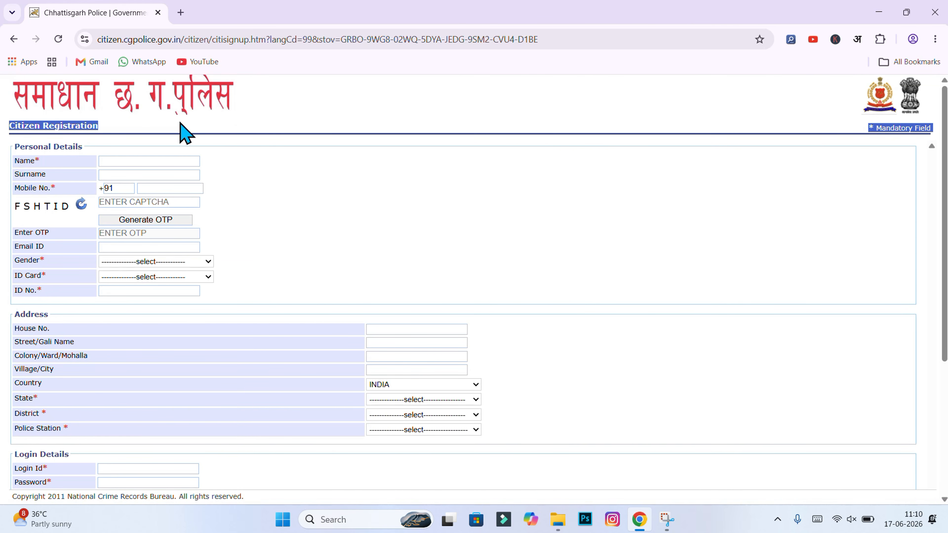
{"action": "left_click", "coordinate": [180, 123]}
{"action": "scroll", "coordinate": [474, 284], "scroll_direction": "down", "scroll_amount": 5}
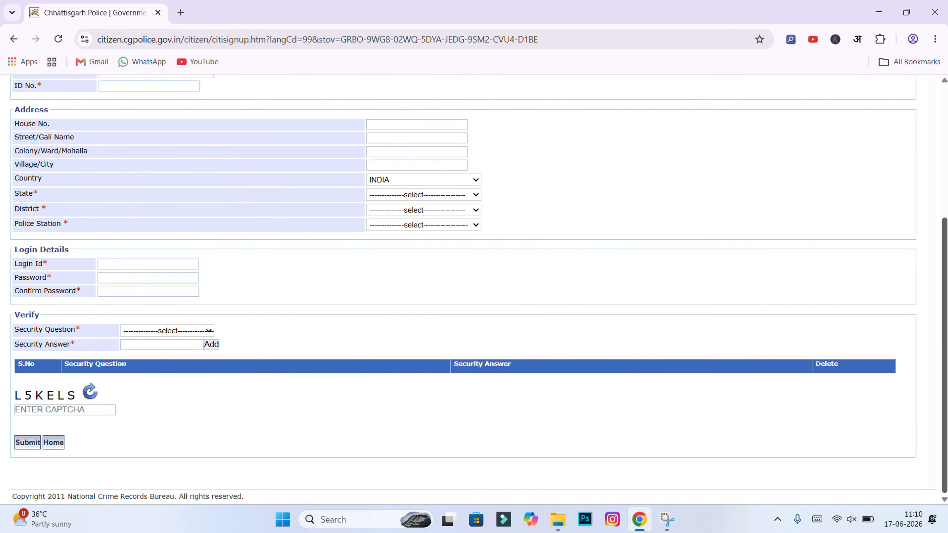
{"action": "scroll", "coordinate": [474, 284], "scroll_direction": "up", "scroll_amount": 5}
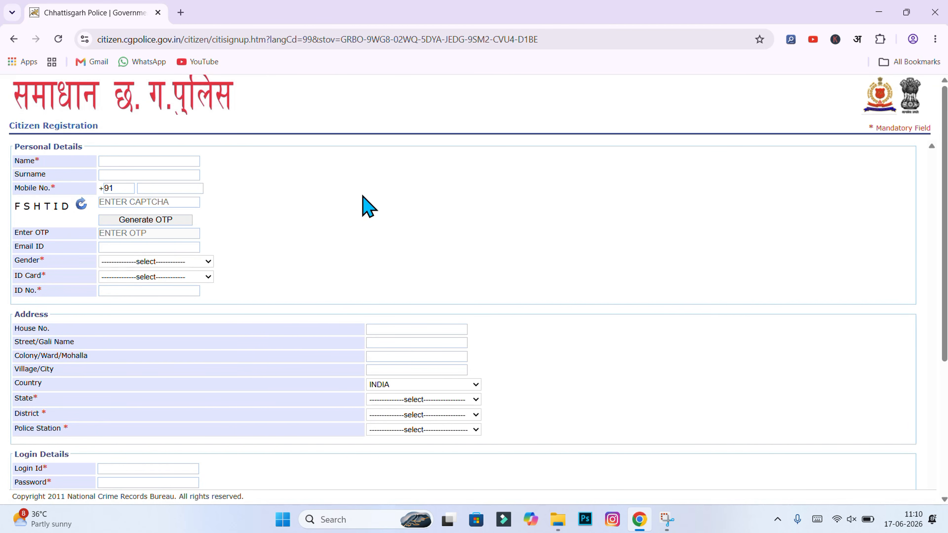
{"action": "left_click", "coordinate": [111, 160]}
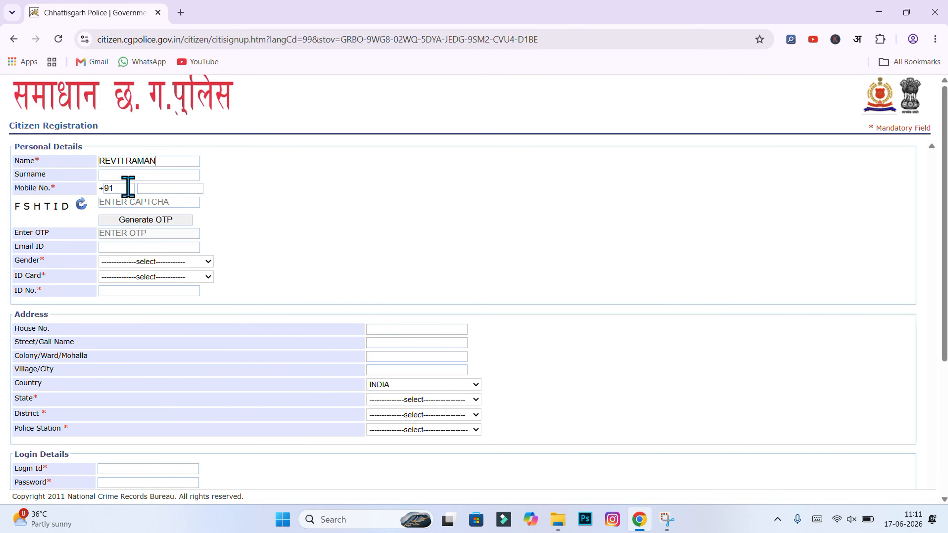
Enter the mobile number and captcha, generate an OTP and dismiss the expiry notice
{"action": "left_click", "coordinate": [146, 188]}
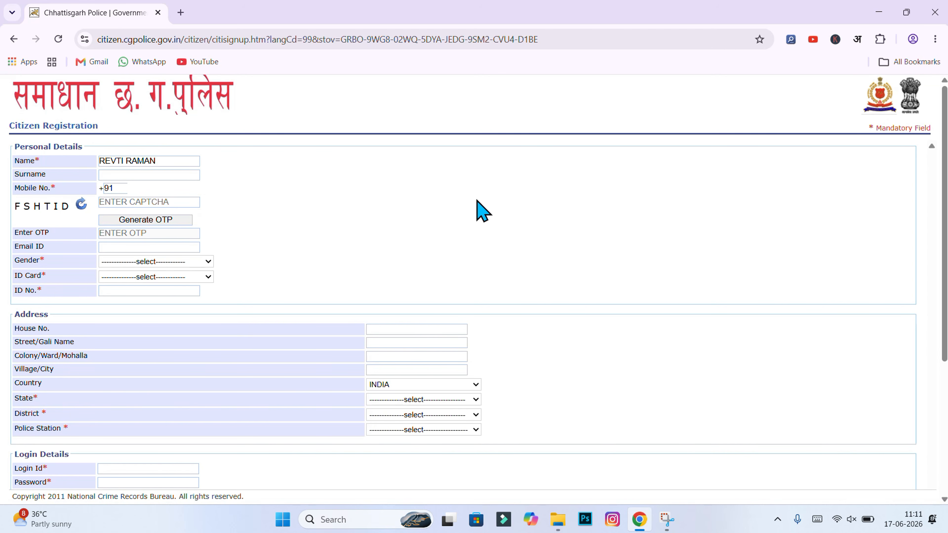
{"action": "type", "text": "FSHTID"}
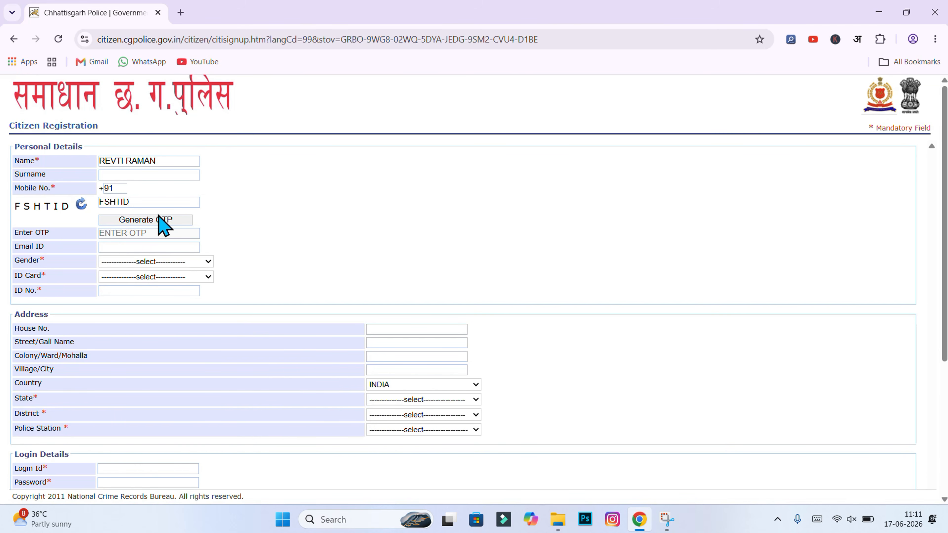
{"action": "left_click", "coordinate": [142, 222]}
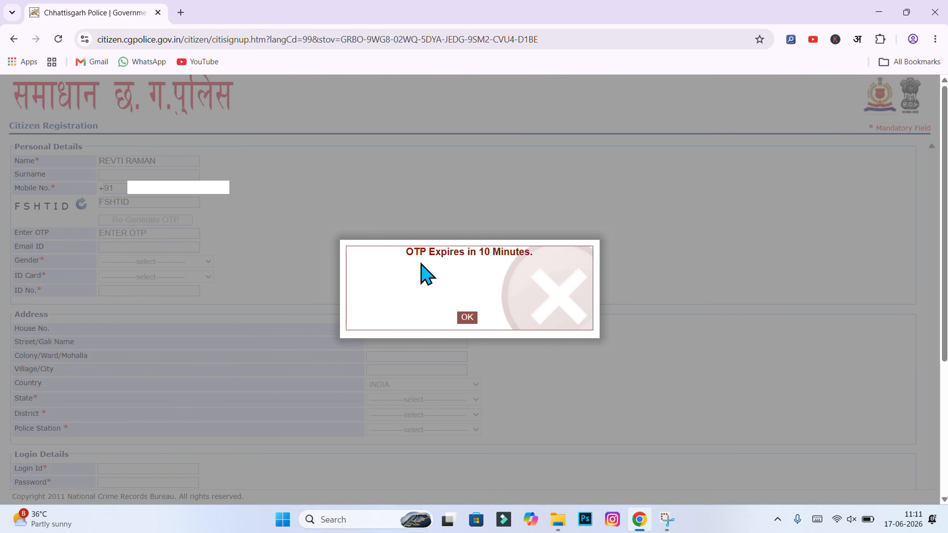
{"action": "left_click", "coordinate": [469, 317]}
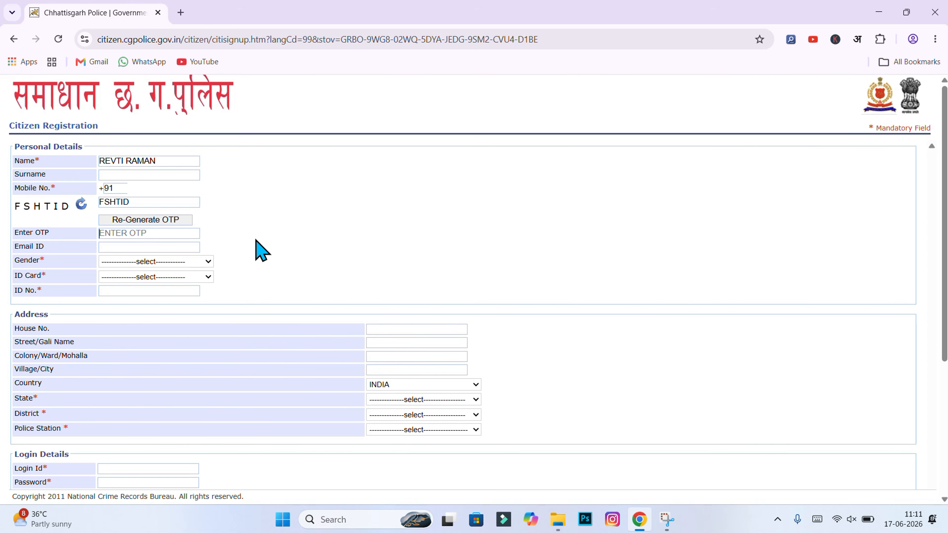
Paste the received OTP and begin entering the email address
{"action": "key", "text": "ctrl+v"}
{"action": "left_click", "coordinate": [131, 246]}
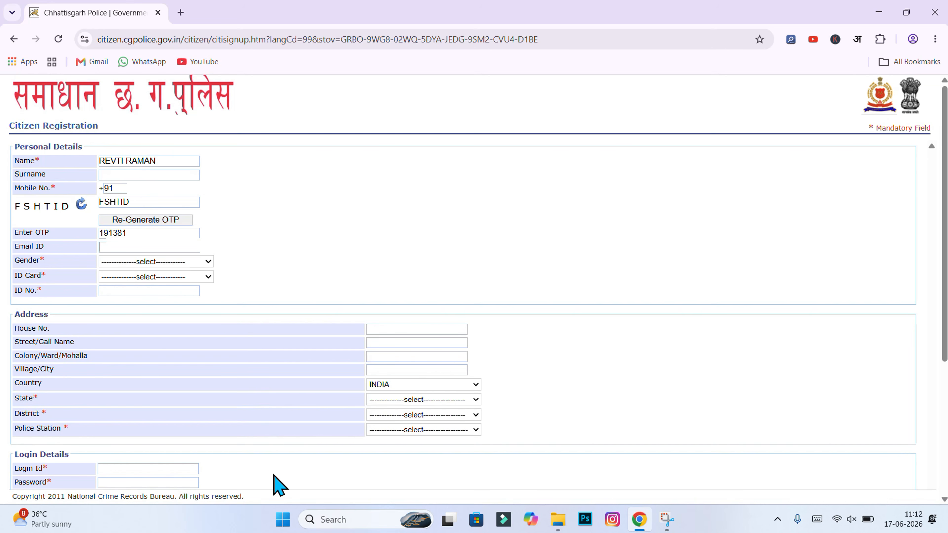
{"action": "type", "text": "sa"}
Set gender to Male and ID card type to AADHAR CARD
{"action": "left_click", "coordinate": [115, 261]}
{"action": "left_click", "coordinate": [134, 291]}
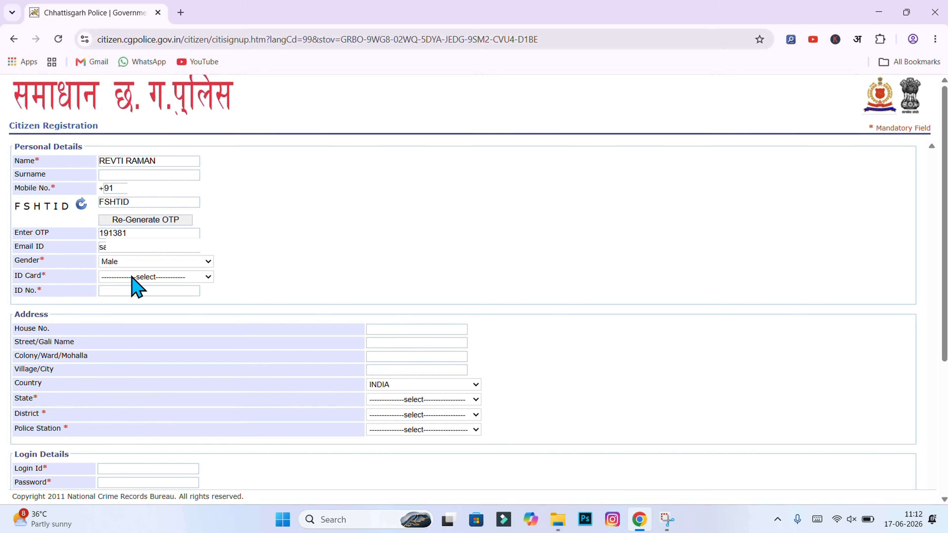
{"action": "left_click", "coordinate": [194, 277]}
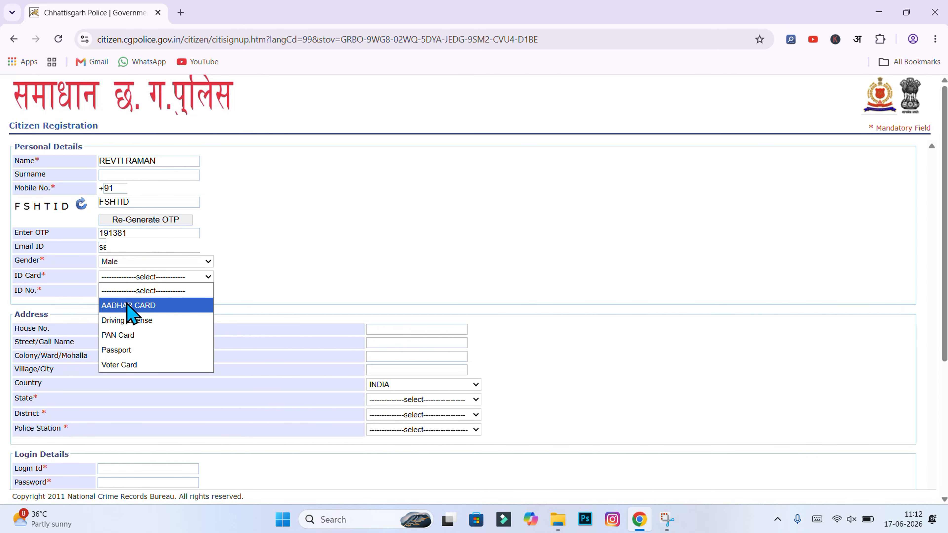
{"action": "left_click", "coordinate": [247, 288]}
{"action": "left_click", "coordinate": [151, 276]}
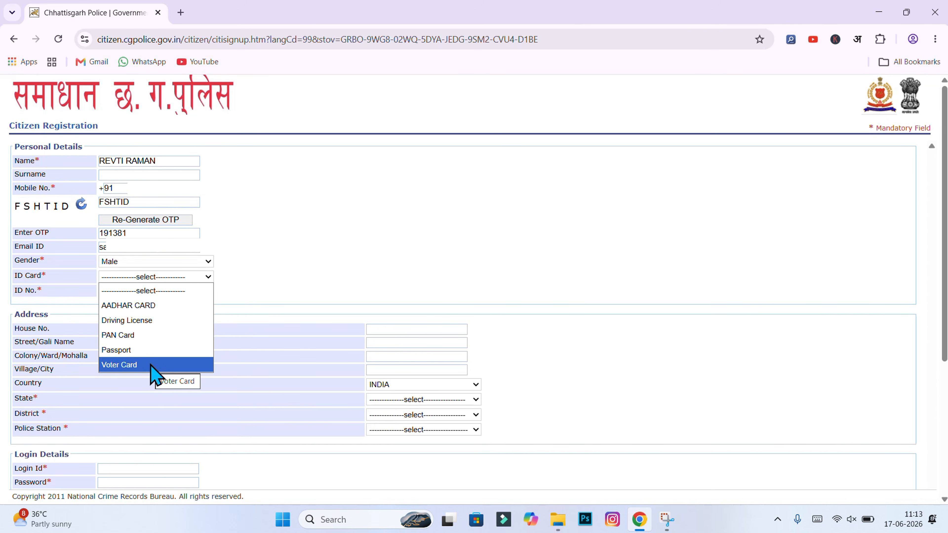
{"action": "left_click", "coordinate": [178, 307]}
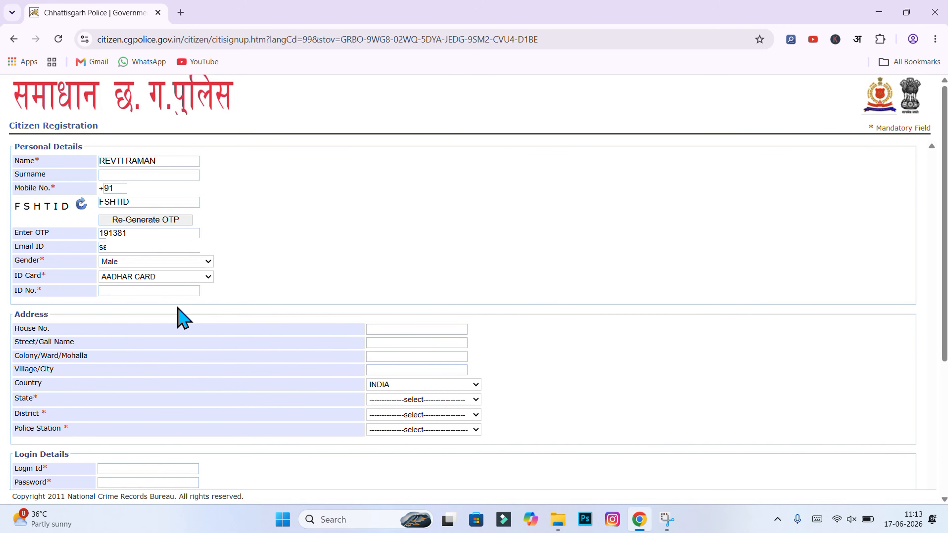
{"action": "left_click", "coordinate": [147, 291]}
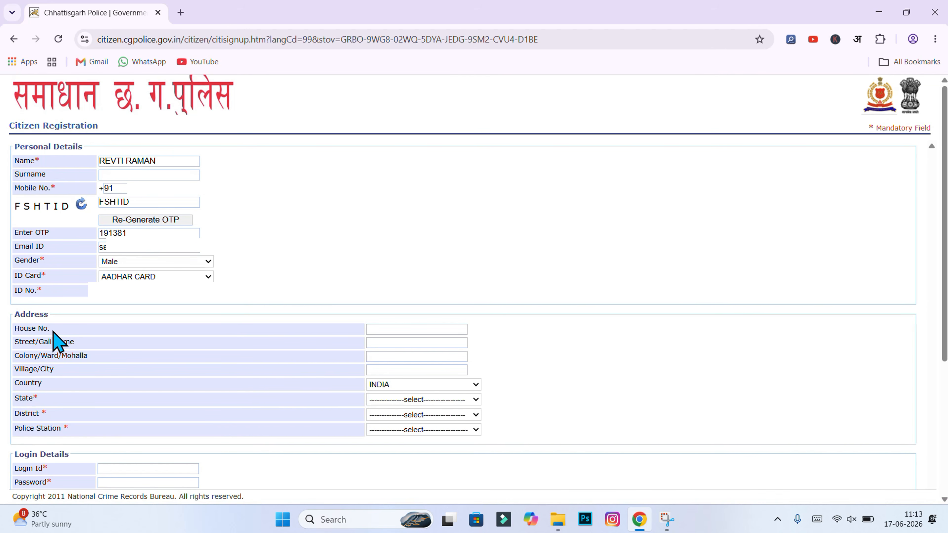
Fill in the house number, street, colony/ward/mohalla and village/city address fields
{"action": "left_click", "coordinate": [431, 329]}
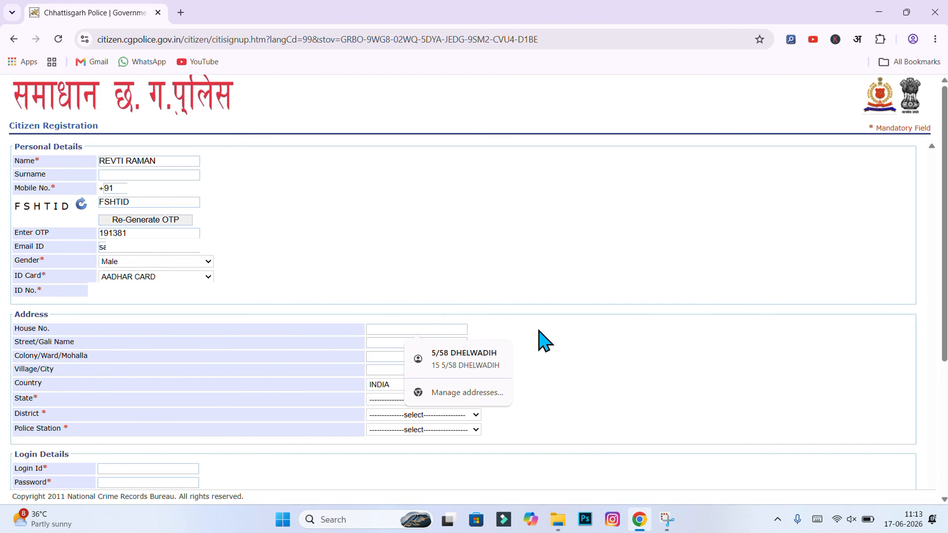
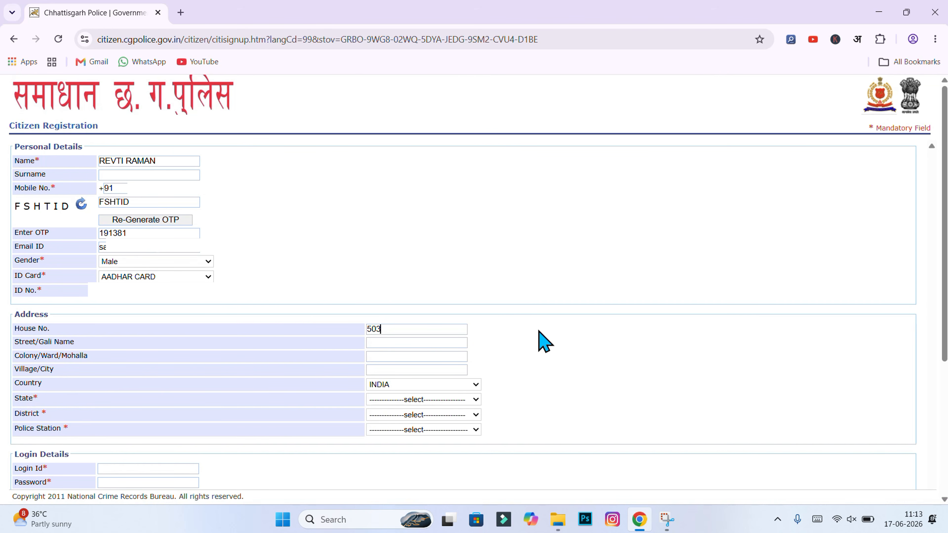
{"action": "left_click", "coordinate": [400, 344]}
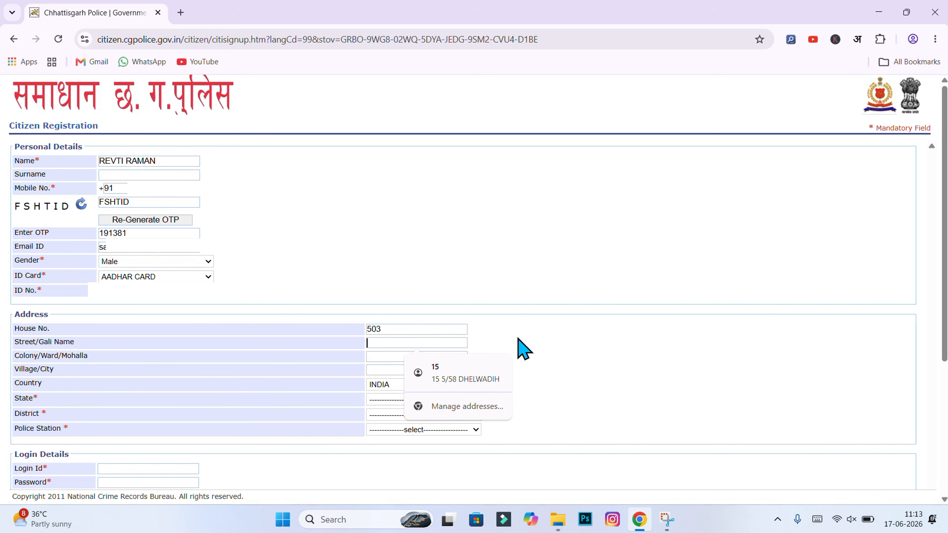
{"action": "type", "text": "TILKE"}
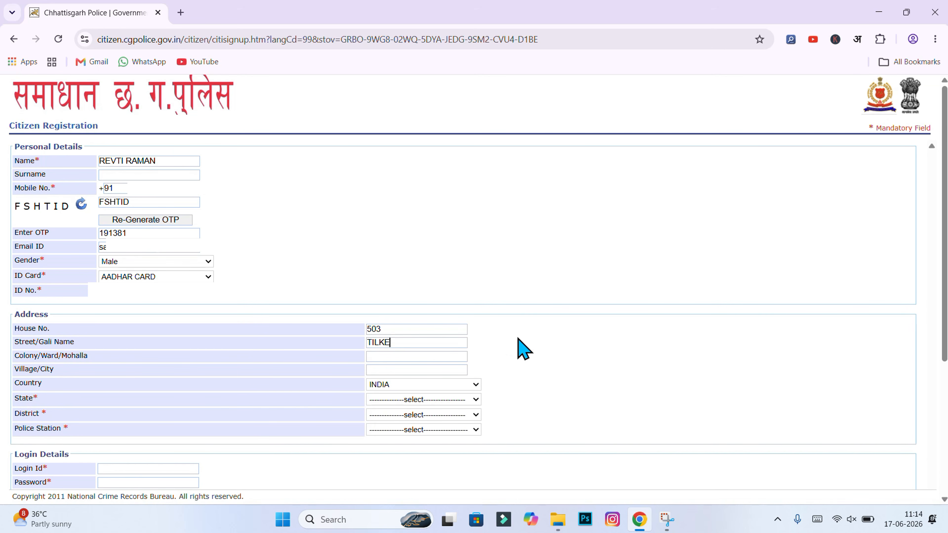
{"action": "type", "text": "JA"}
{"action": "left_click", "coordinate": [415, 357]}
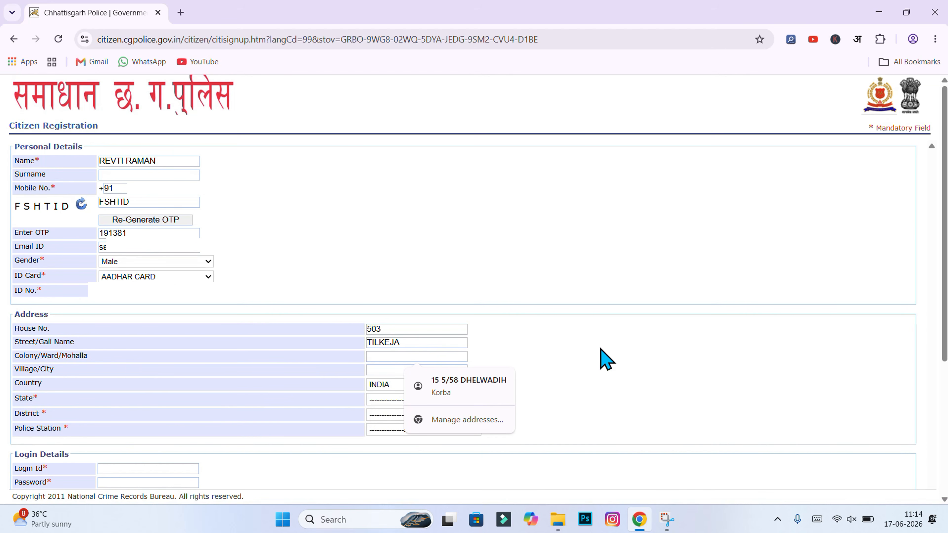
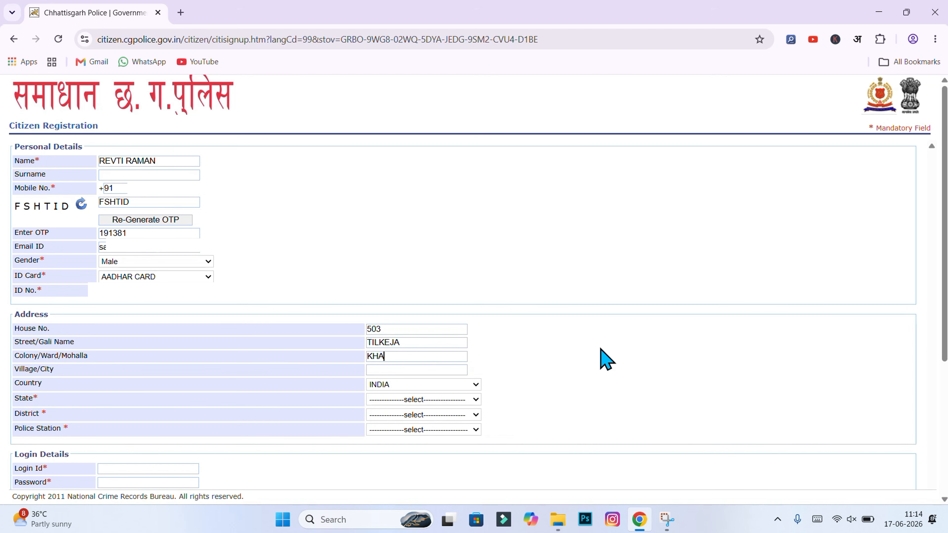
{"action": "key", "text": "Tab"}
{"action": "type", "text": "TILKEJA"}
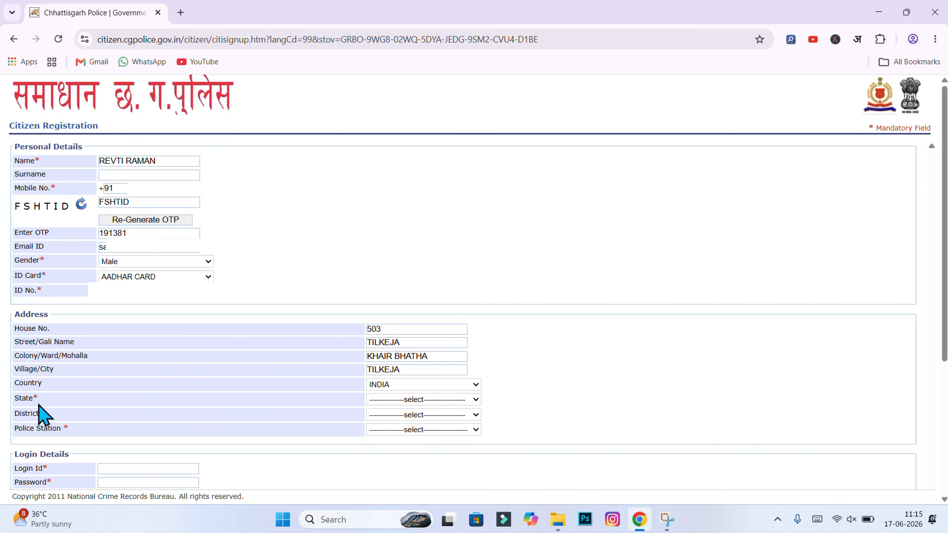
Choose state CHHATTISGARH, district KORBA and police station URGA from the address dropdowns
{"action": "left_click", "coordinate": [373, 400]}
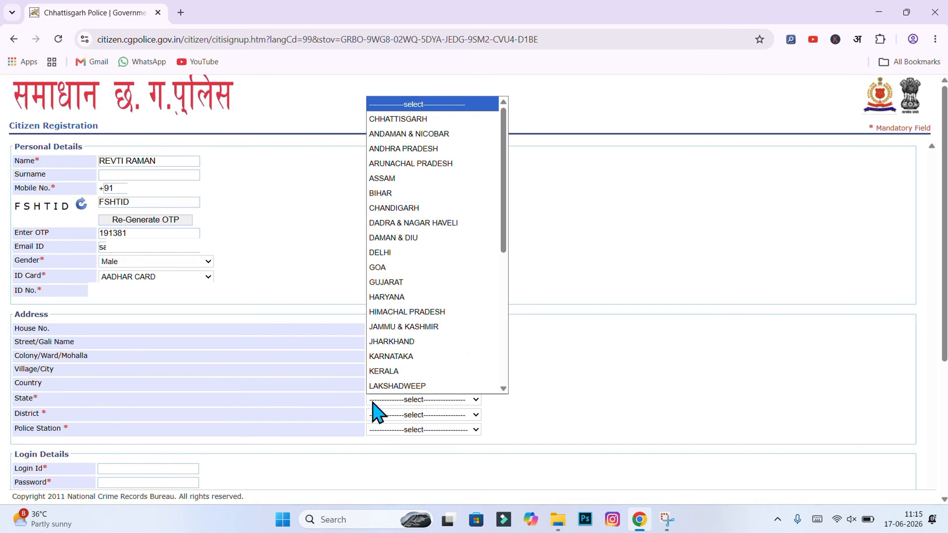
{"action": "left_click", "coordinate": [442, 121]}
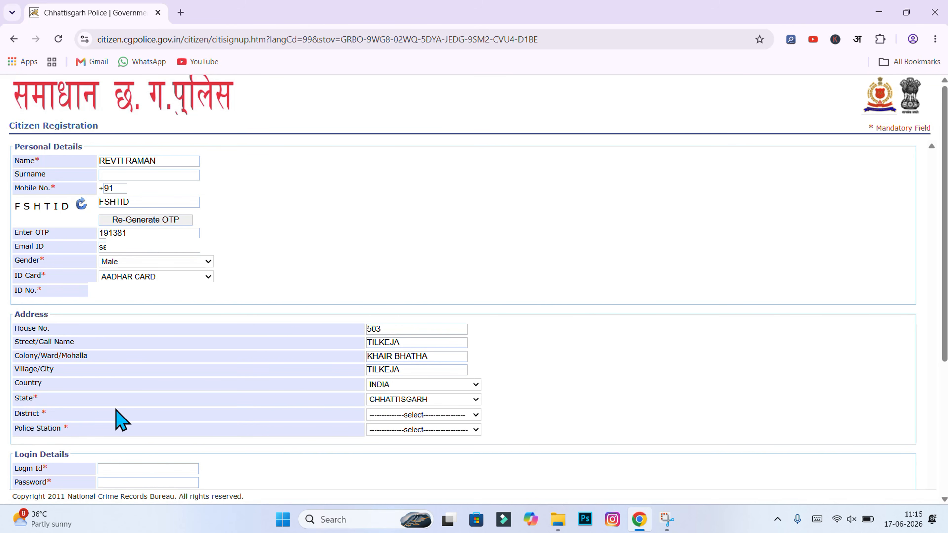
{"action": "left_click", "coordinate": [387, 415]}
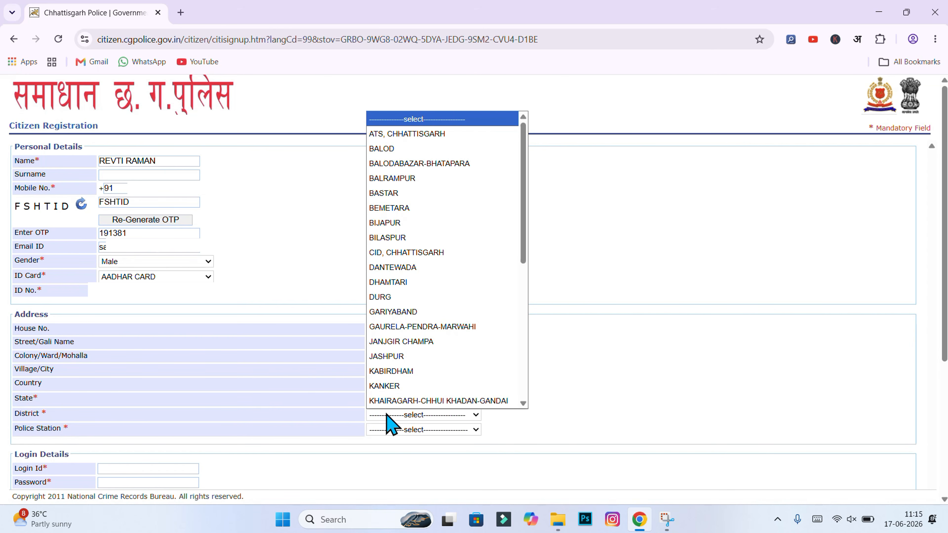
{"action": "scroll", "coordinate": [391, 401], "scroll_direction": "down", "scroll_amount": 1}
{"action": "left_click", "coordinate": [388, 401]}
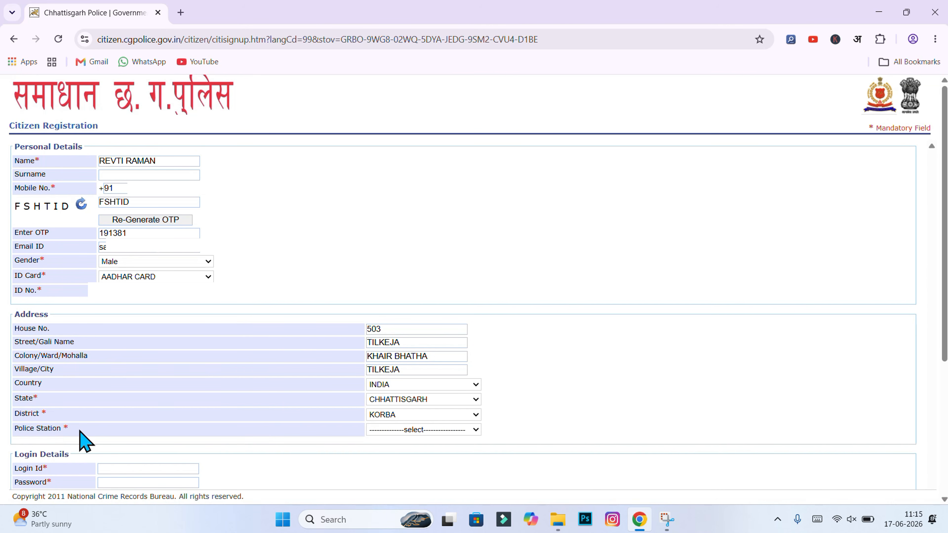
{"action": "left_click", "coordinate": [379, 430]}
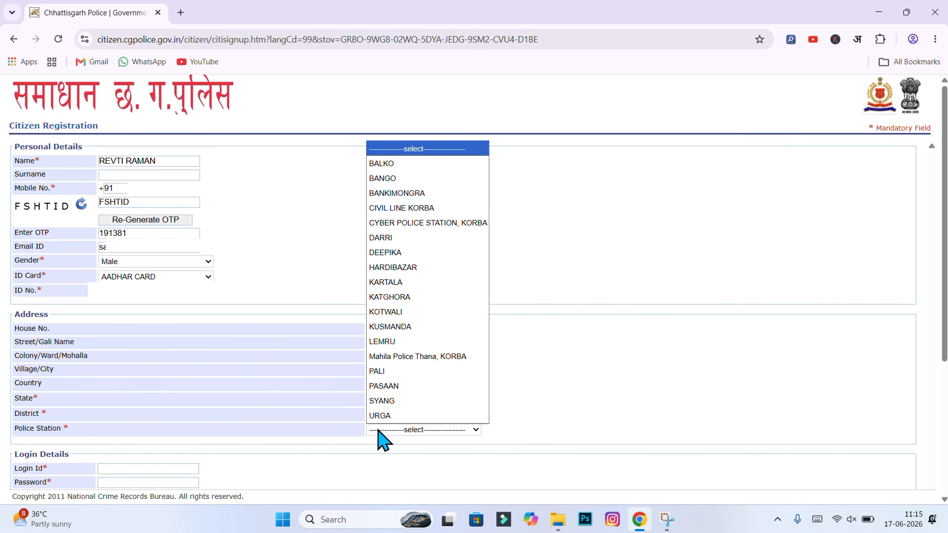
{"action": "left_click", "coordinate": [390, 416]}
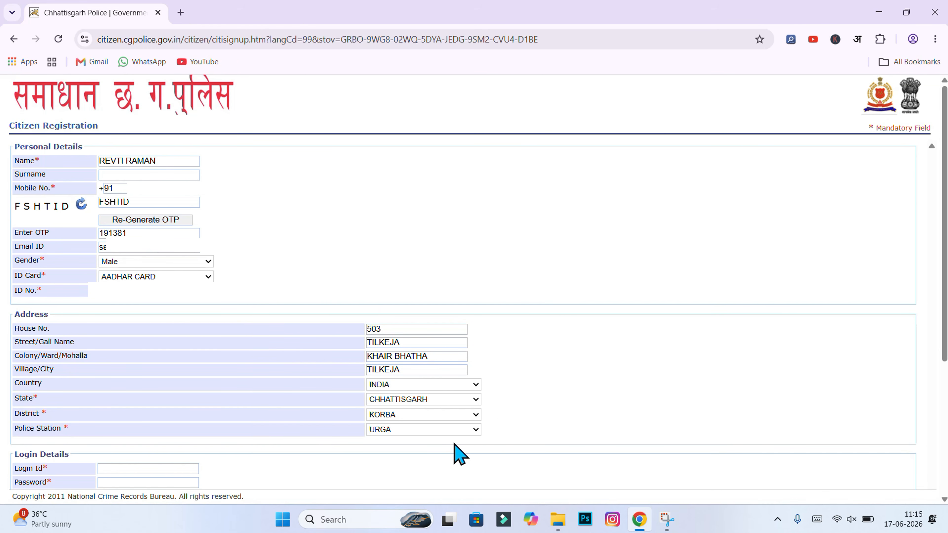
{"action": "left_click", "coordinate": [439, 433]}
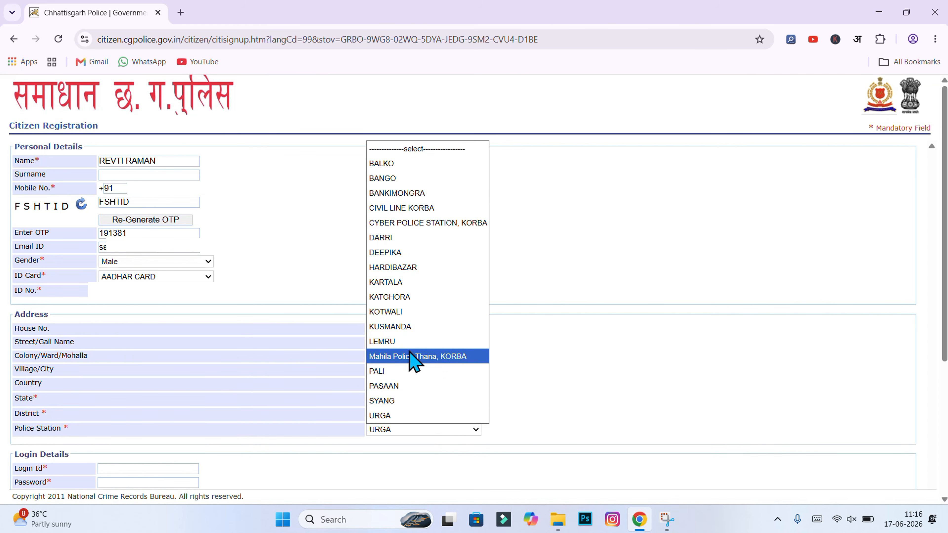
{"action": "left_click", "coordinate": [578, 394]}
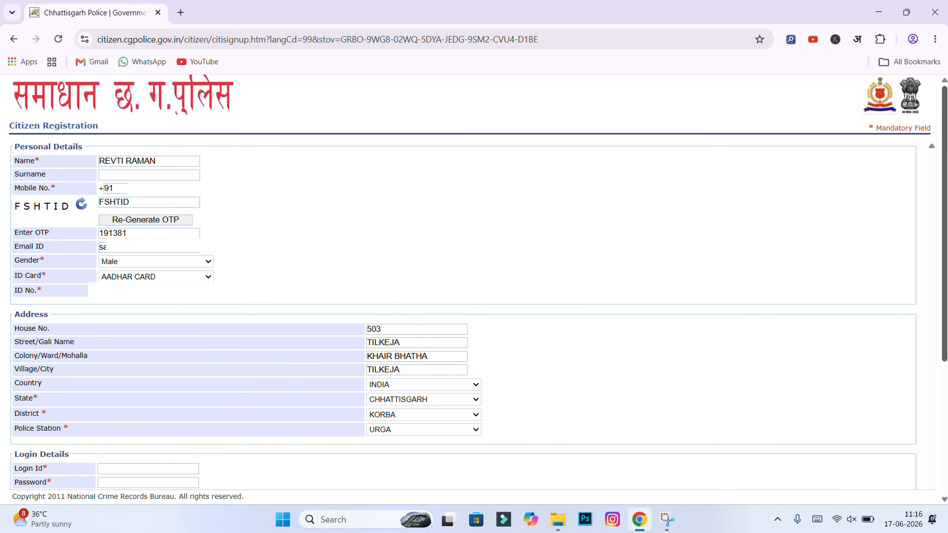
Enter the account password in both Password and Confirm Password
{"action": "scroll", "coordinate": [752, 467], "scroll_direction": "down", "scroll_amount": 5}
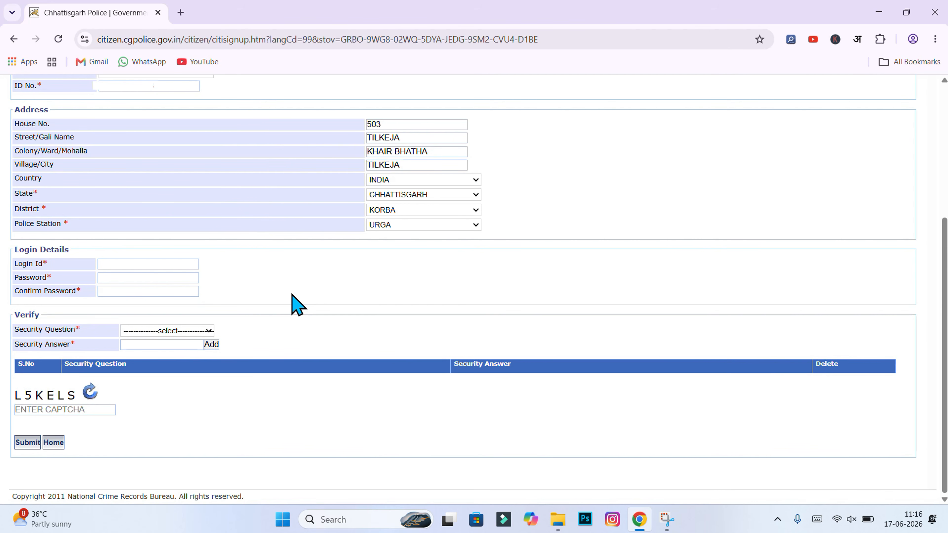
{"action": "left_click", "coordinate": [170, 279]}
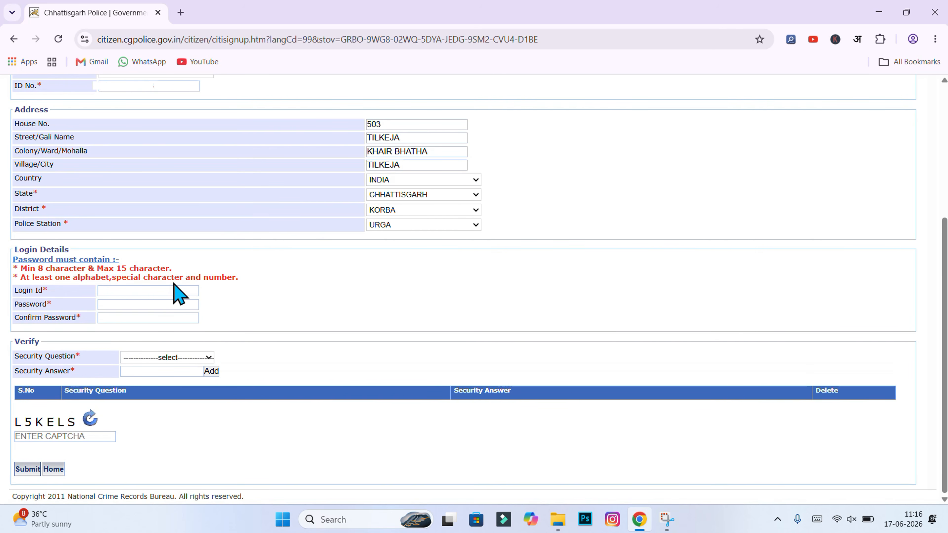
{"action": "left_click", "coordinate": [171, 288]}
{"action": "type", "text": "***********"}
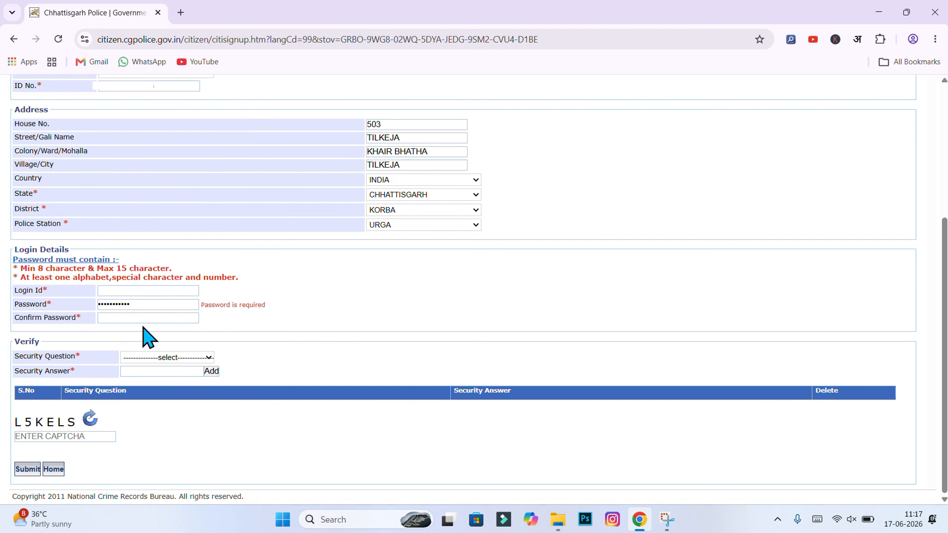
{"action": "left_click", "coordinate": [143, 318]}
{"action": "type", "text": "***********"}
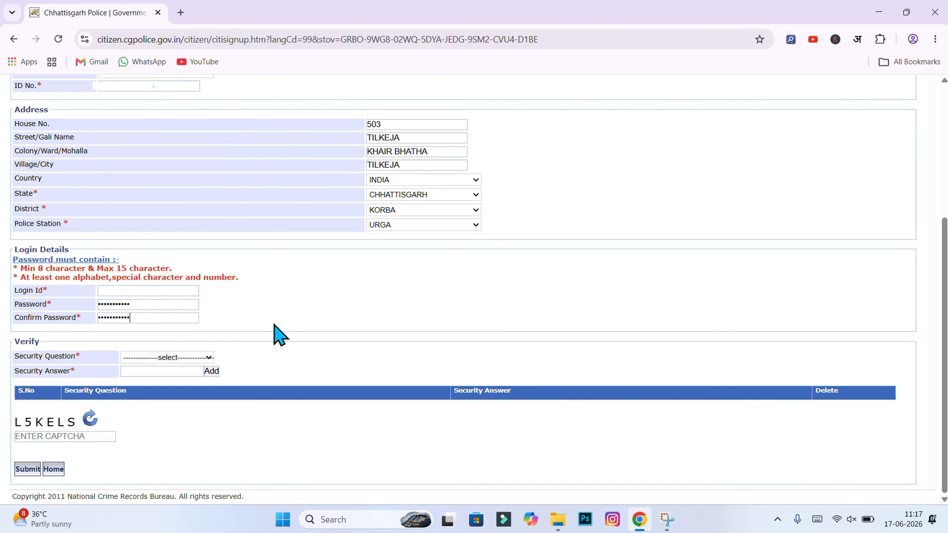
Enter a login ID until the portal reports it as valid
{"action": "left_click", "coordinate": [149, 291]}
{"action": "type", "text": "raman143"}
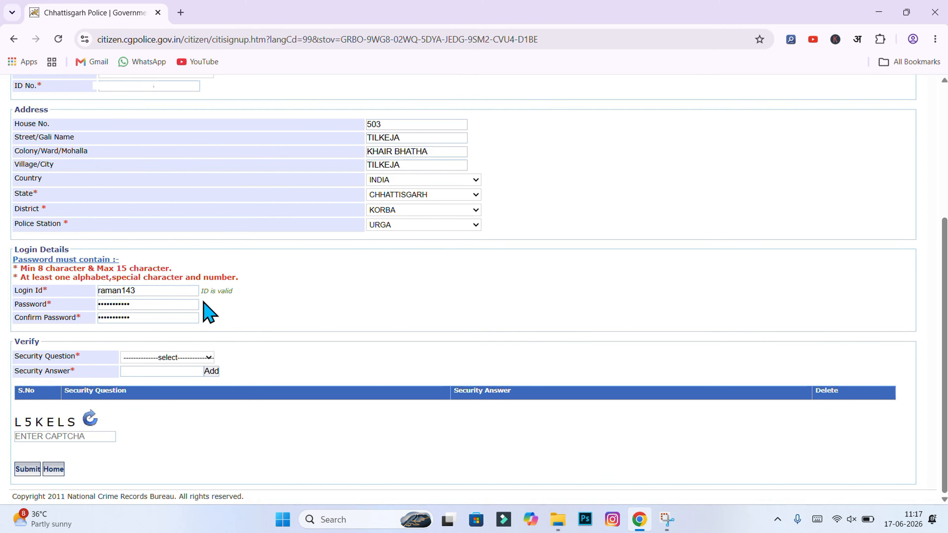
{"action": "left_click_drag", "start_coordinate": [217, 292], "coordinate": [240, 292]}
{"action": "left_click", "coordinate": [237, 312]}
{"action": "left_click", "coordinate": [170, 291]}
{"action": "type", "text": "2"}
{"action": "key", "text": "BackSpace"}
Add 'My Birthday' as a security question with the birth date picked from the calendar
{"action": "left_click", "coordinate": [141, 358]}
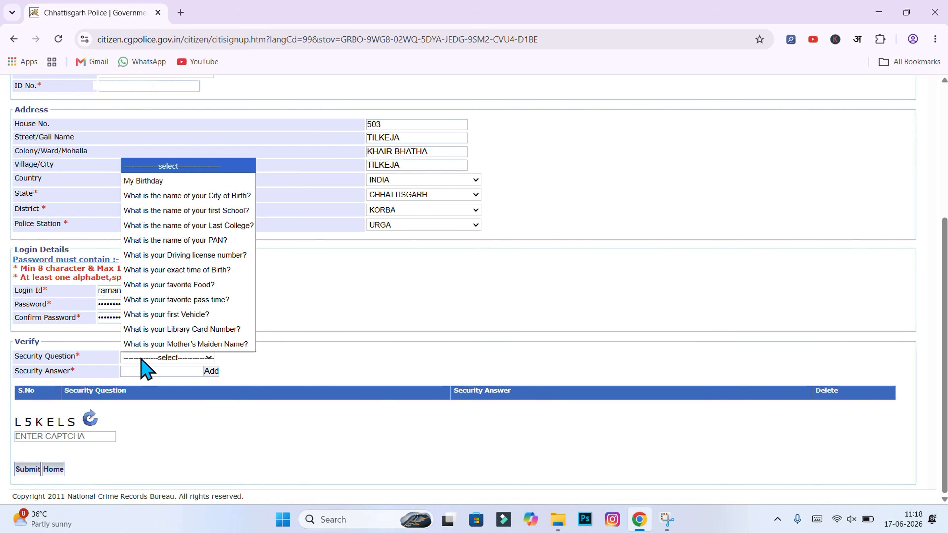
{"action": "left_click", "coordinate": [168, 181]}
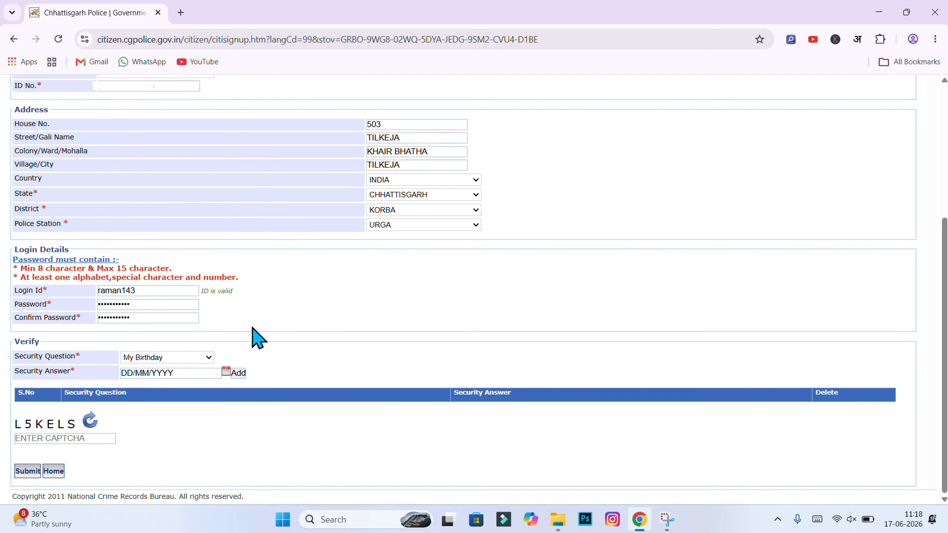
{"action": "left_click", "coordinate": [226, 372]}
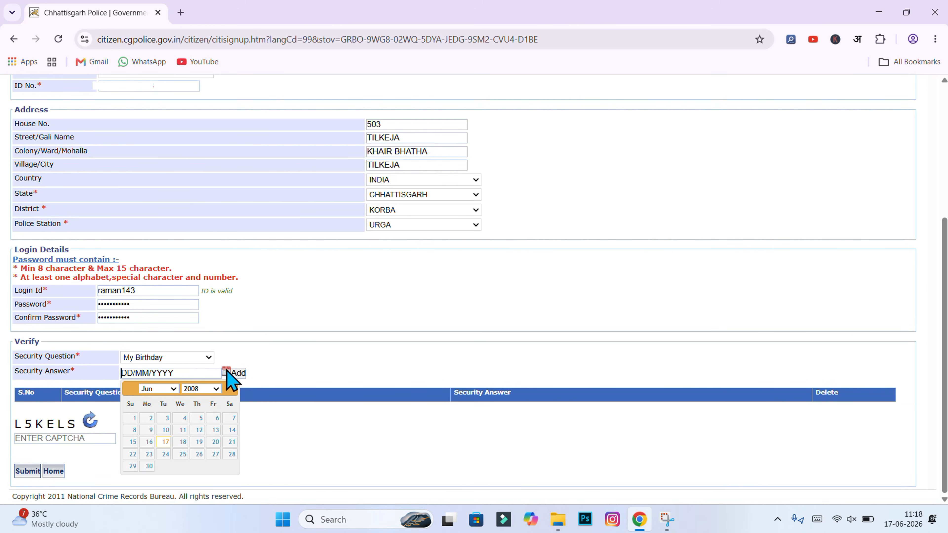
{"action": "left_click", "coordinate": [207, 389]}
{"action": "left_click", "coordinate": [199, 243]}
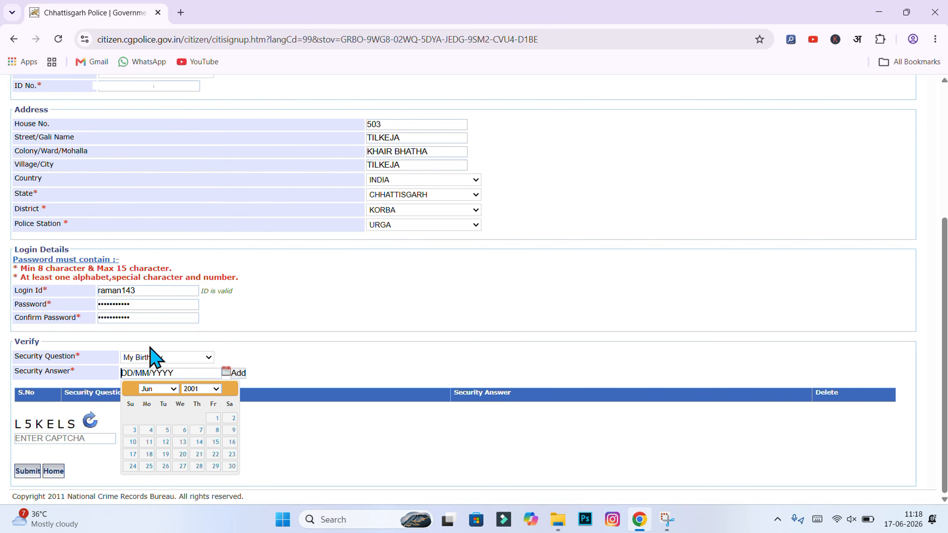
{"action": "left_click", "coordinate": [145, 390]}
{"action": "left_click", "coordinate": [148, 361]}
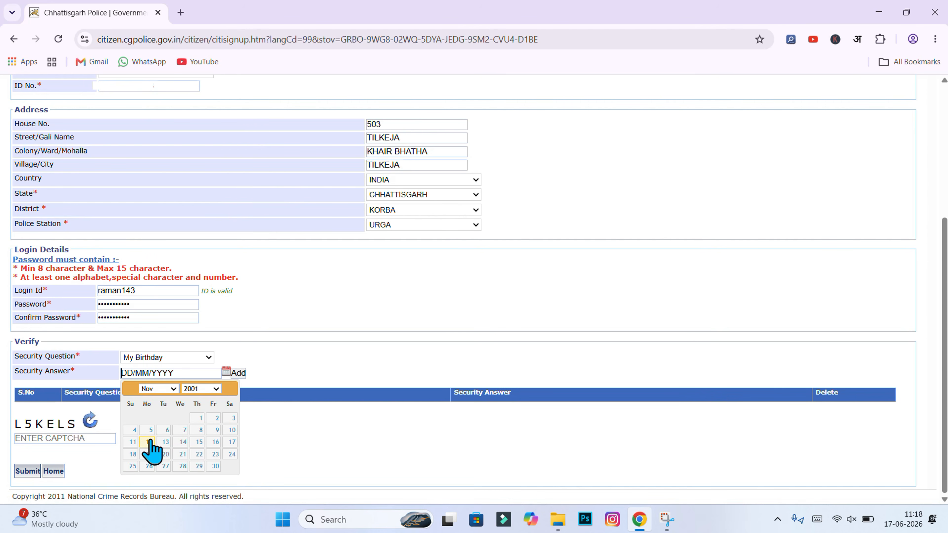
{"action": "left_click", "coordinate": [180, 431]}
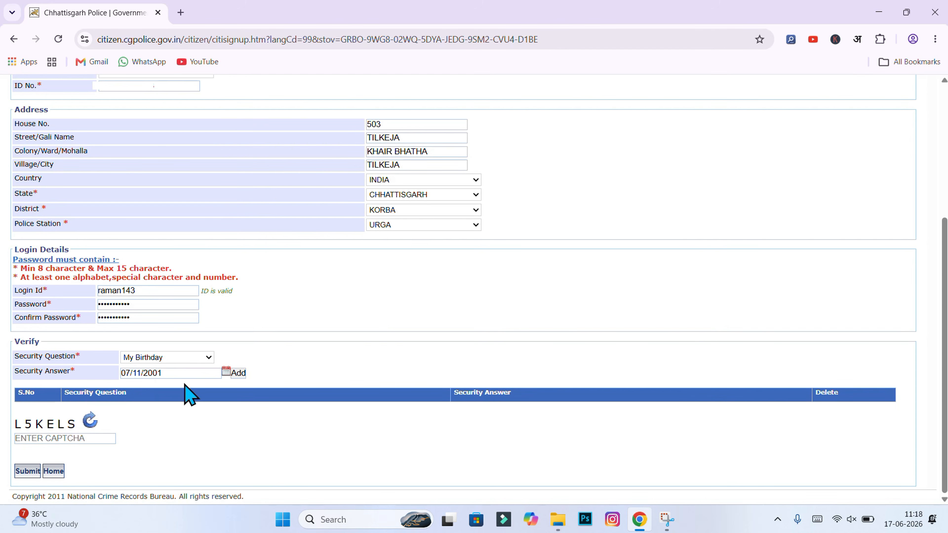
{"action": "left_click", "coordinate": [238, 373]}
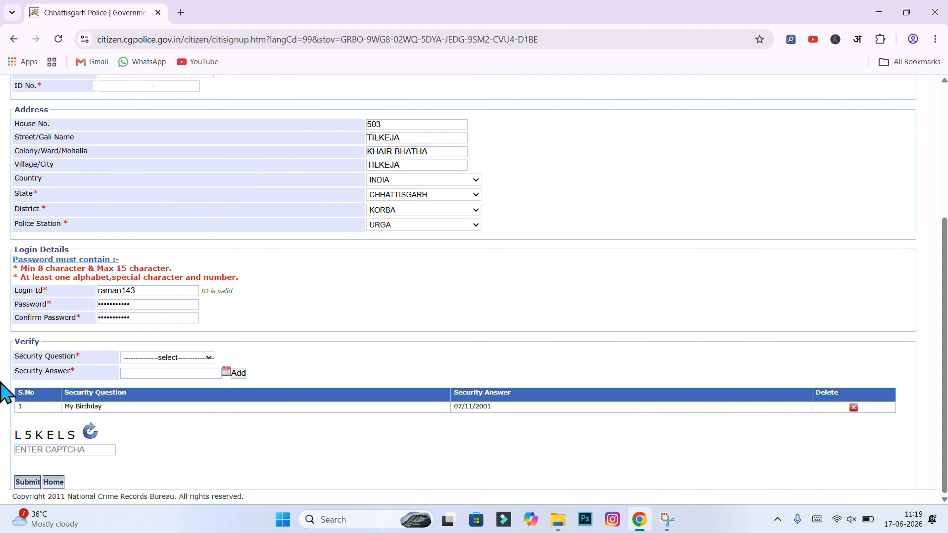
Type the captcha and submit the registration form
{"action": "left_click", "coordinate": [75, 454]}
{"action": "type", "text": "L5KELS"}
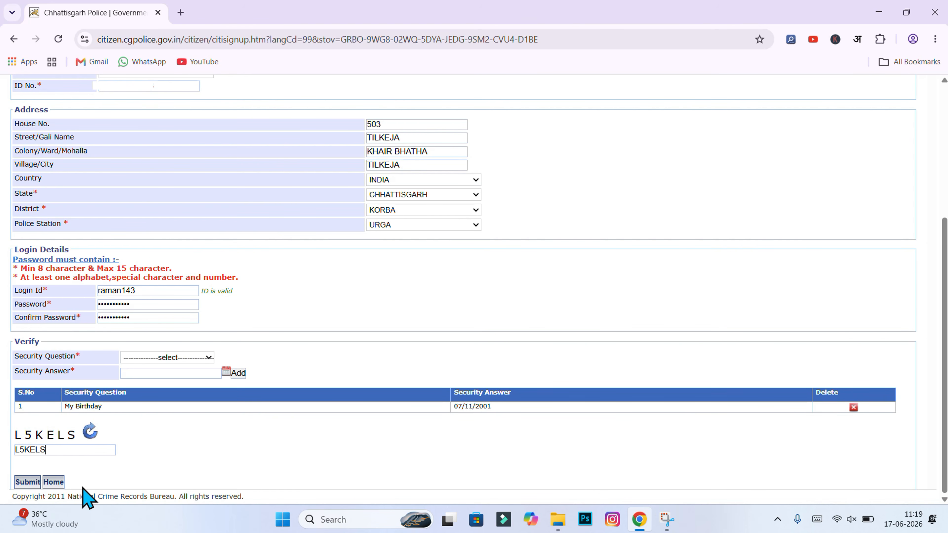
{"action": "left_click", "coordinate": [28, 485]}
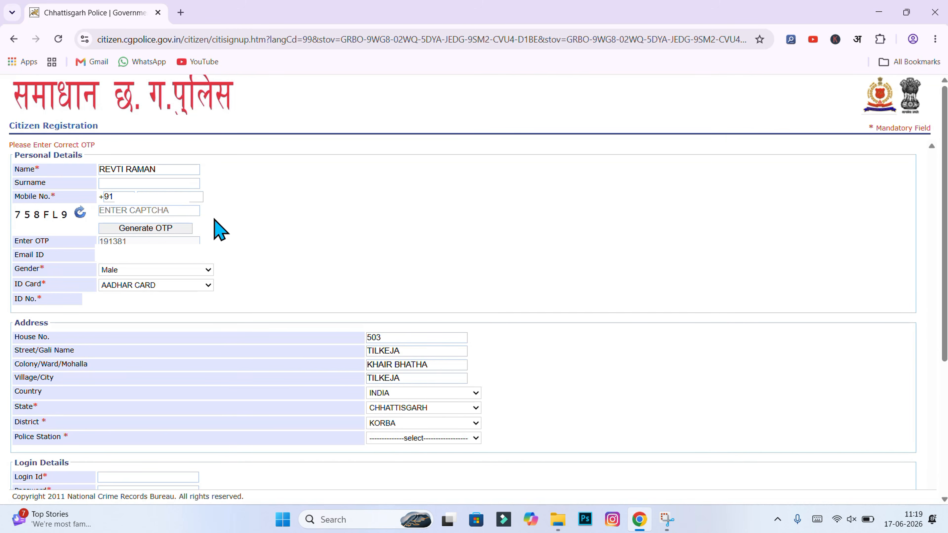
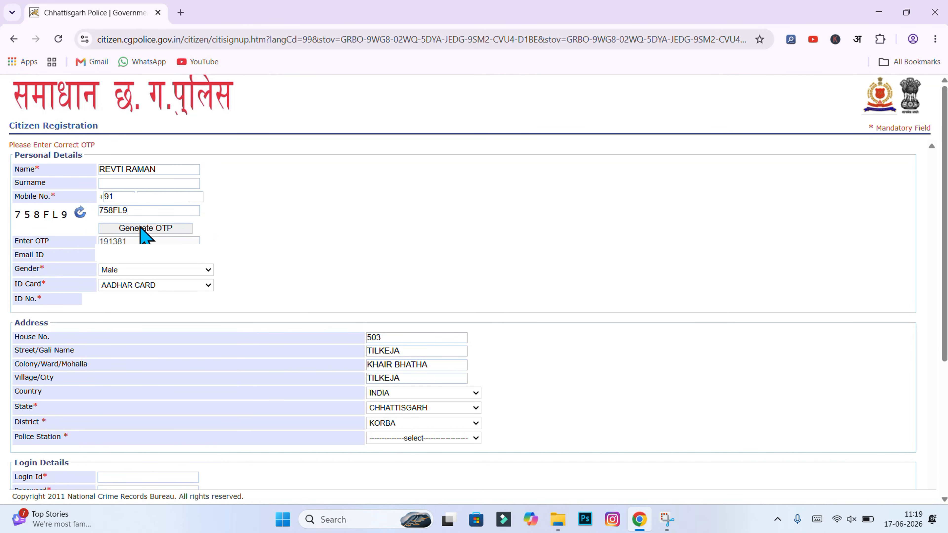
Re-enter the captcha, request a fresh OTP and type the newly received code
{"action": "left_click", "coordinate": [140, 227]}
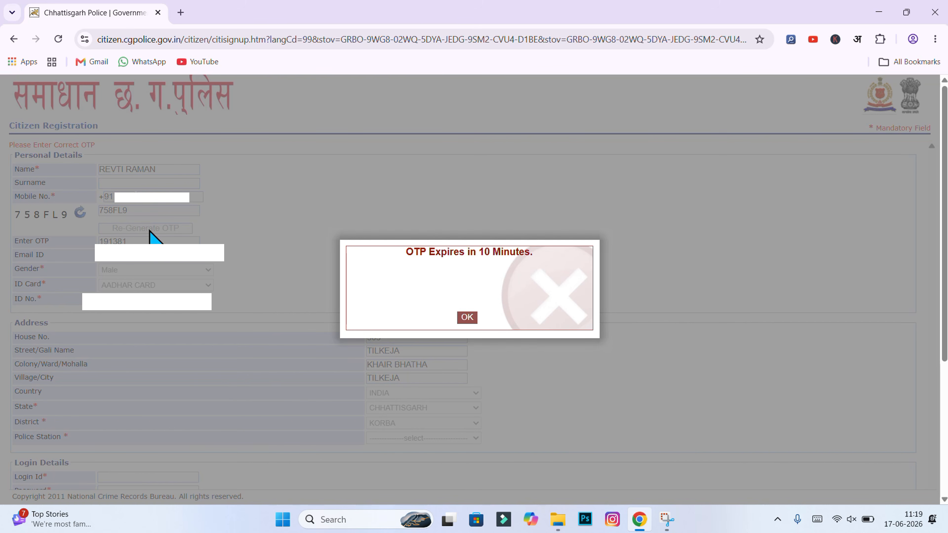
{"action": "left_click", "coordinate": [466, 318]}
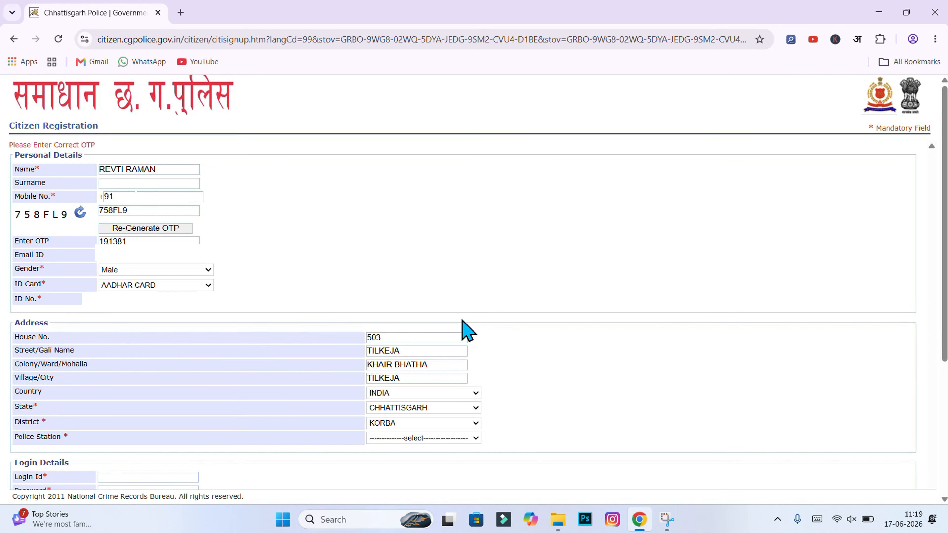
{"action": "left_click", "coordinate": [143, 239]}
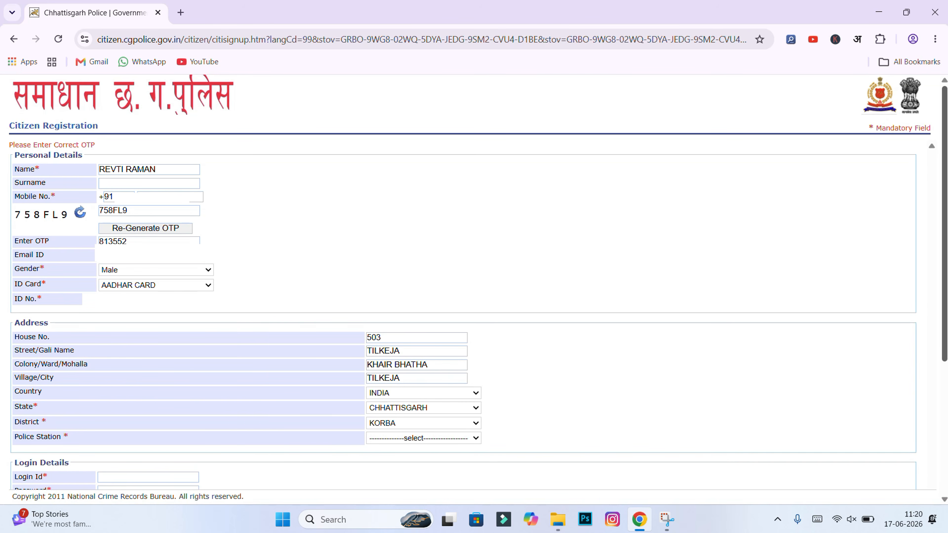
Try reopening the empty police station list and reconfirm KORBA as the district
{"action": "left_click", "coordinate": [409, 444]}
{"action": "left_click", "coordinate": [405, 441]}
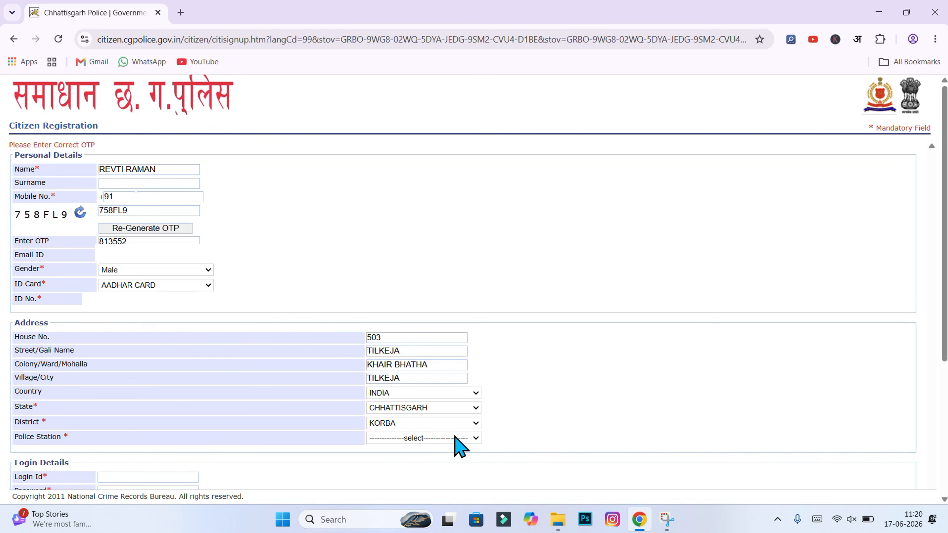
{"action": "left_click", "coordinate": [453, 437]}
{"action": "left_click", "coordinate": [454, 438]}
{"action": "left_click", "coordinate": [439, 424]}
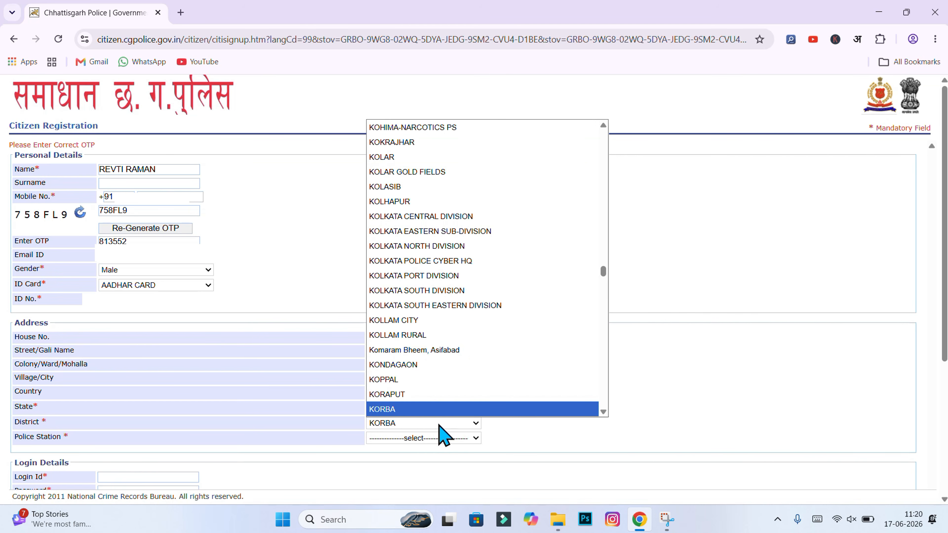
{"action": "left_click", "coordinate": [403, 410]}
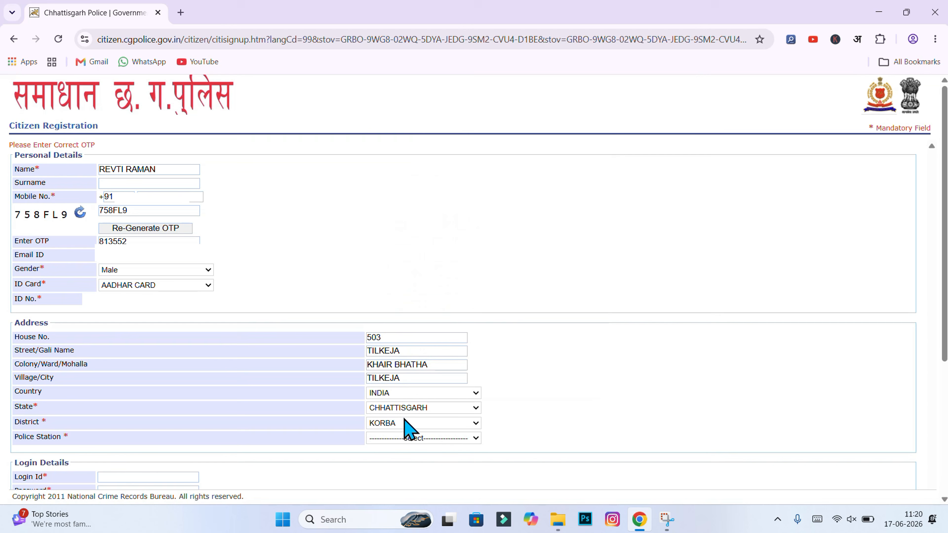
{"action": "left_click", "coordinate": [409, 445]}
{"action": "left_click", "coordinate": [508, 438]}
Reselect state CHHATTISGARH, district KORBA and police station URGA
{"action": "left_click", "coordinate": [444, 408]}
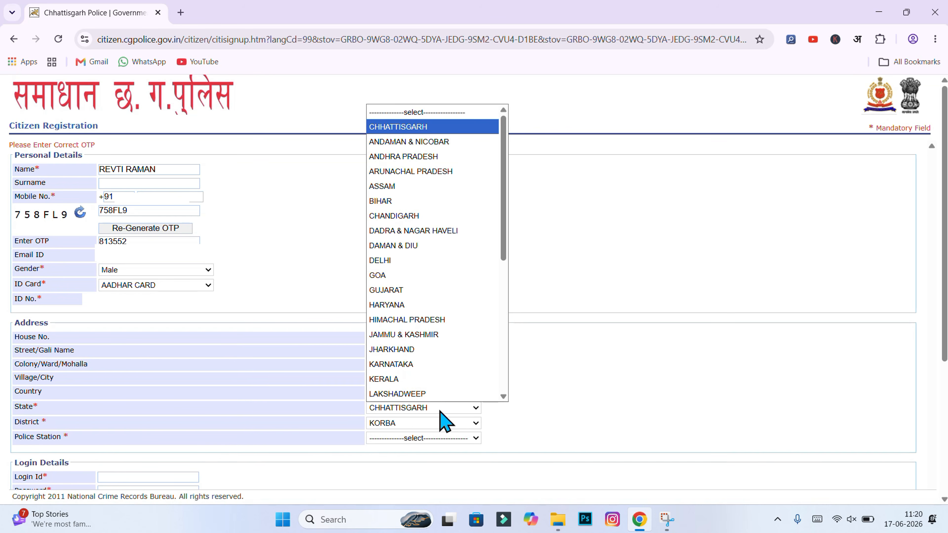
{"action": "left_click", "coordinate": [388, 157]}
{"action": "left_click", "coordinate": [419, 409]}
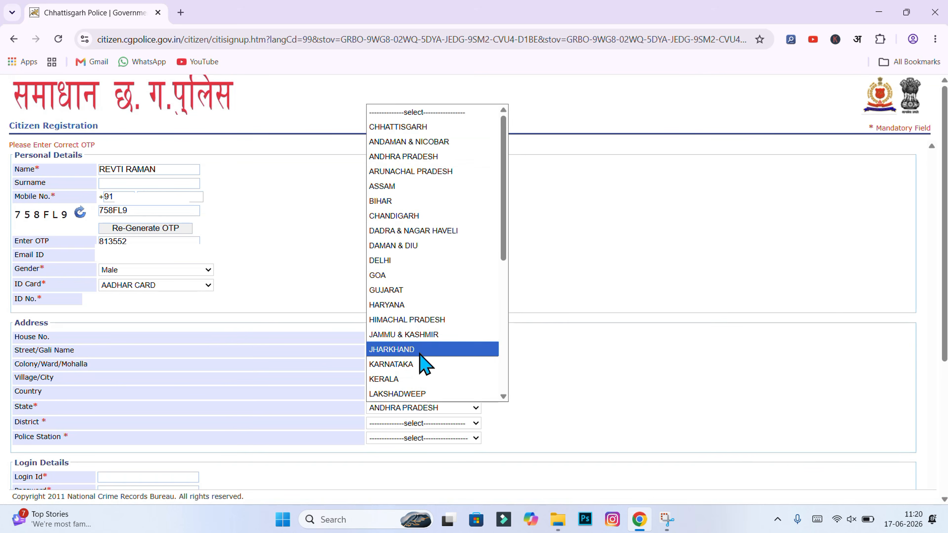
{"action": "left_click", "coordinate": [410, 127]}
{"action": "left_click", "coordinate": [429, 424]}
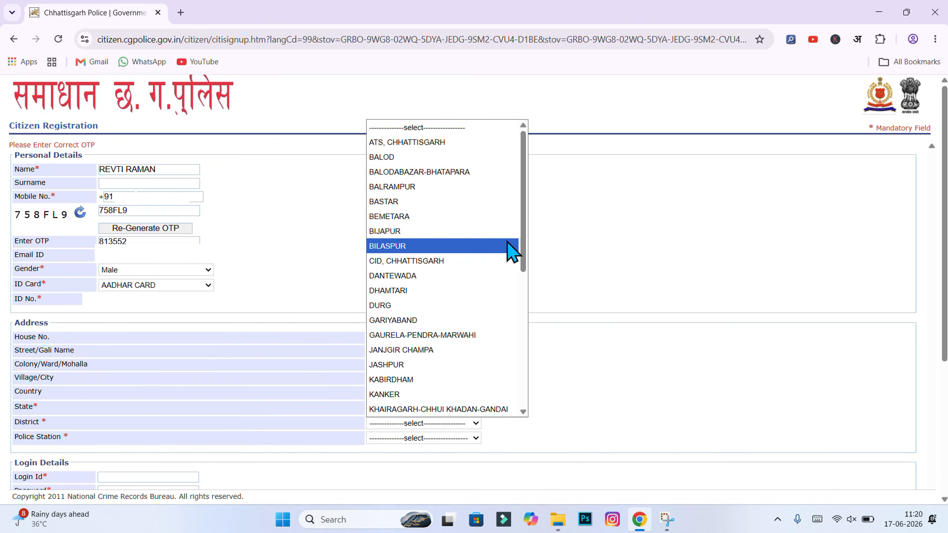
{"action": "scroll", "coordinate": [523, 258], "scroll_direction": "down", "scroll_amount": 1}
{"action": "left_click", "coordinate": [423, 388]}
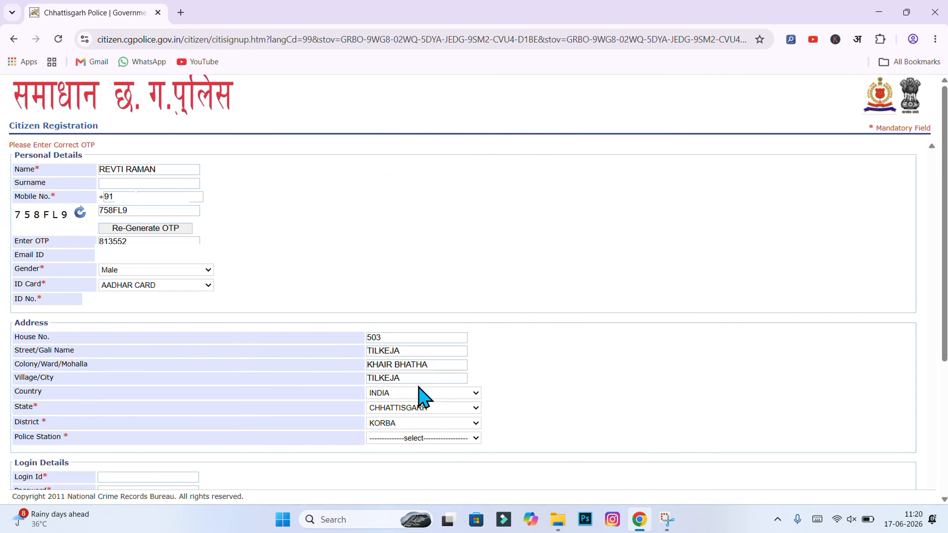
{"action": "left_click", "coordinate": [417, 439]}
{"action": "left_click", "coordinate": [405, 426]}
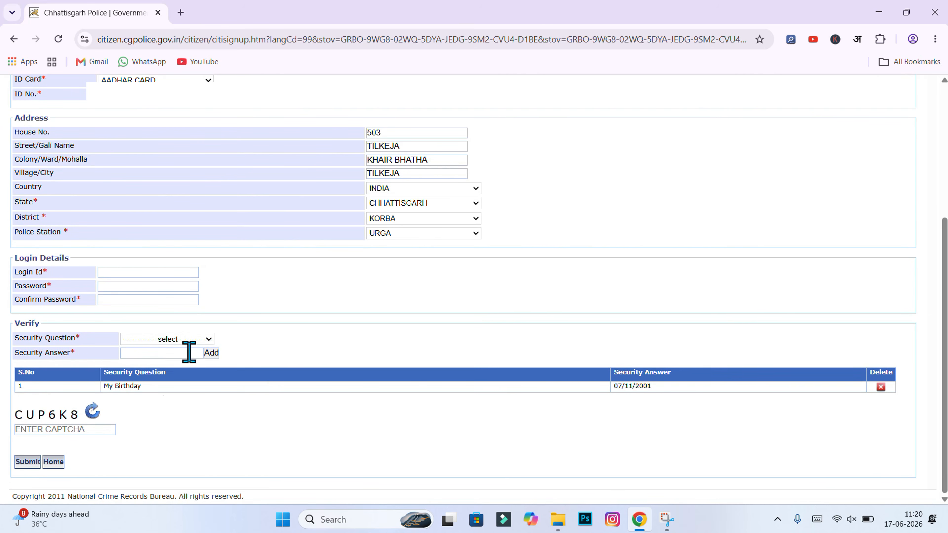
Enter the login id, password, confirmation and captcha, then submit the registration
{"action": "left_click", "coordinate": [107, 273]}
{"action": "left_click", "coordinate": [54, 431]}
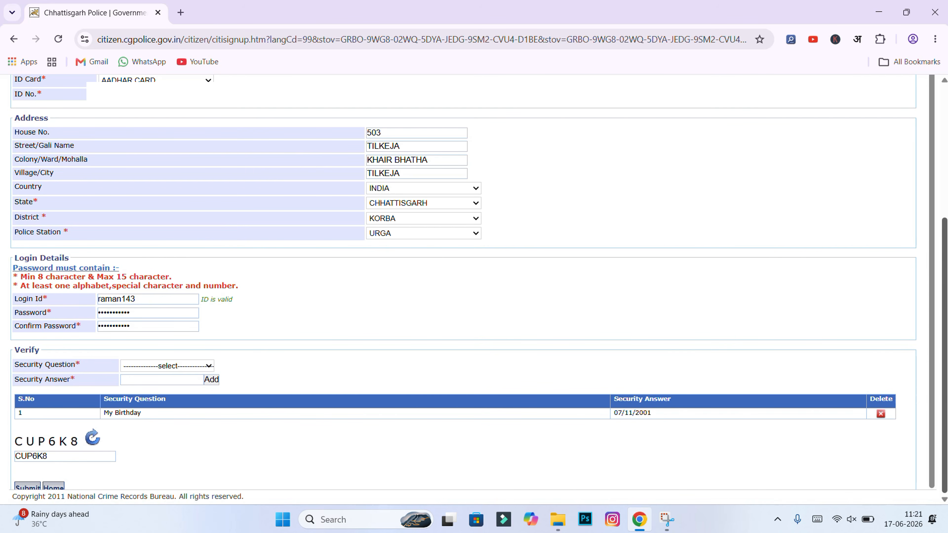
{"action": "scroll", "coordinate": [937, 444], "scroll_direction": "down", "scroll_amount": 1}
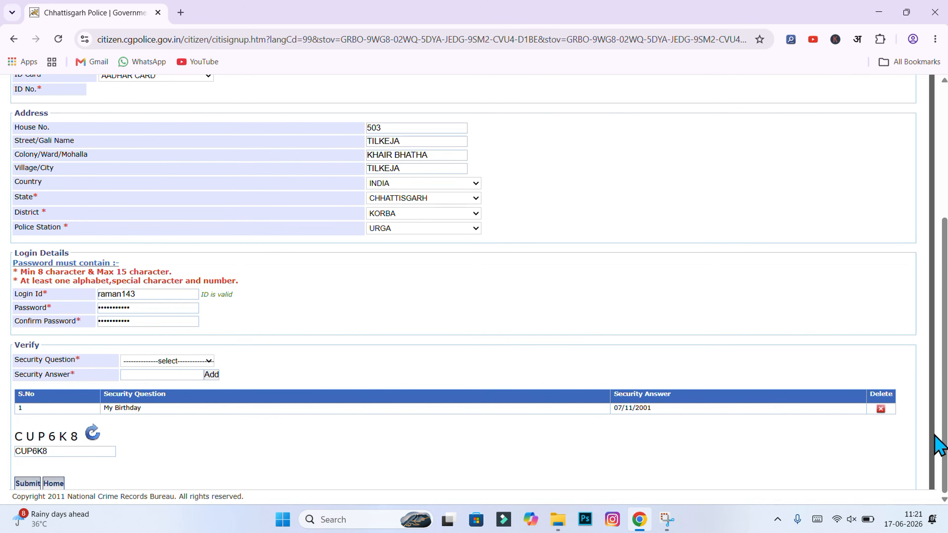
{"action": "left_click", "coordinate": [28, 483]}
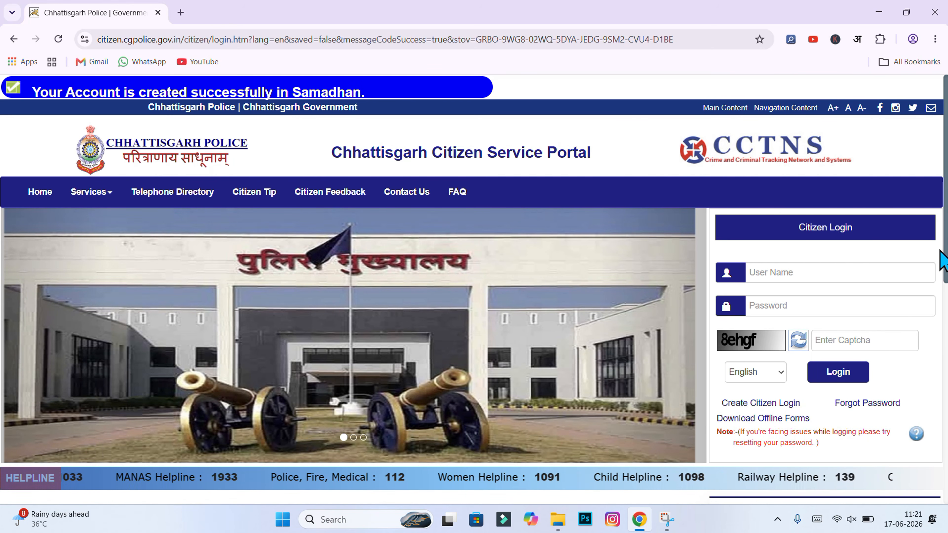
Sign in to Citizen Login with the new user name, its password and the displayed captcha
{"action": "left_click", "coordinate": [775, 272]}
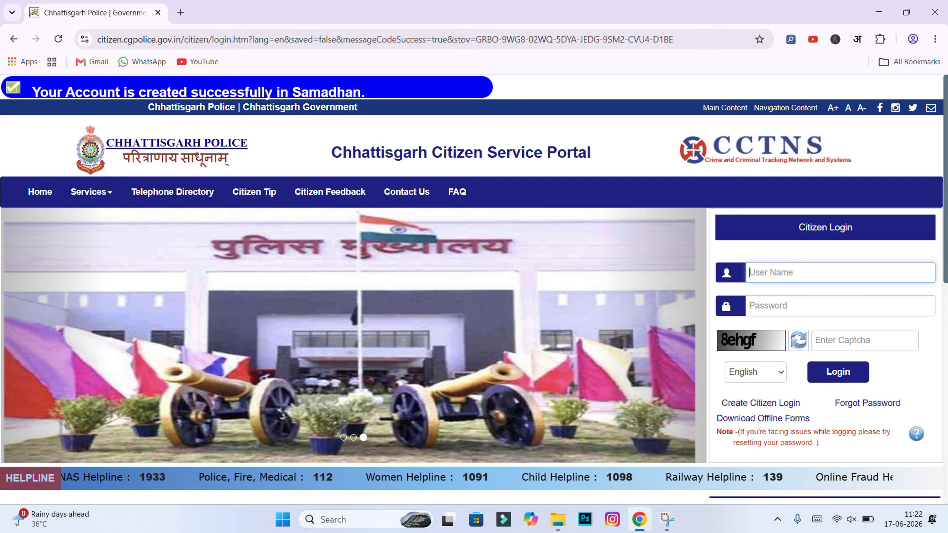
{"action": "type", "text": "raman143"}
{"action": "left_click", "coordinate": [827, 304]}
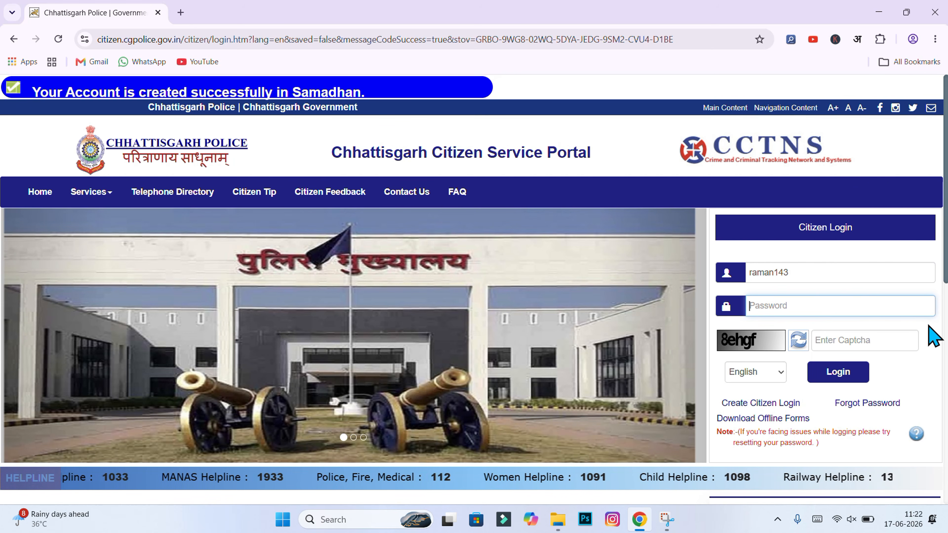
{"action": "type", "text": "••"}
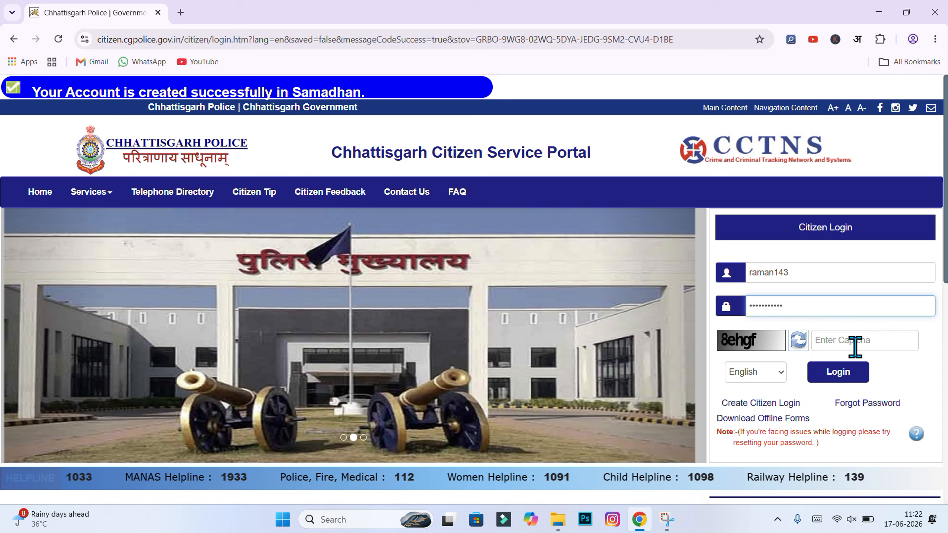
{"action": "left_click", "coordinate": [854, 346]}
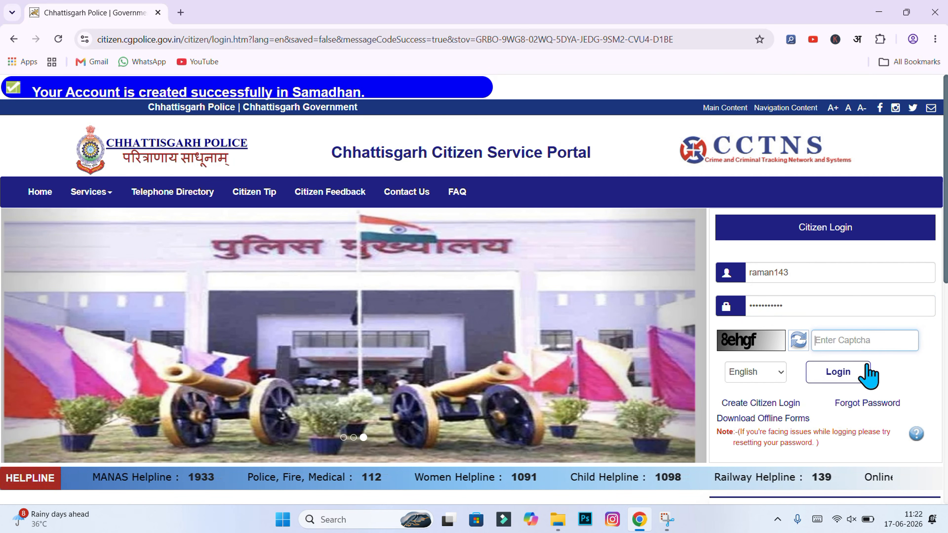
{"action": "type", "text": "8ehgf"}
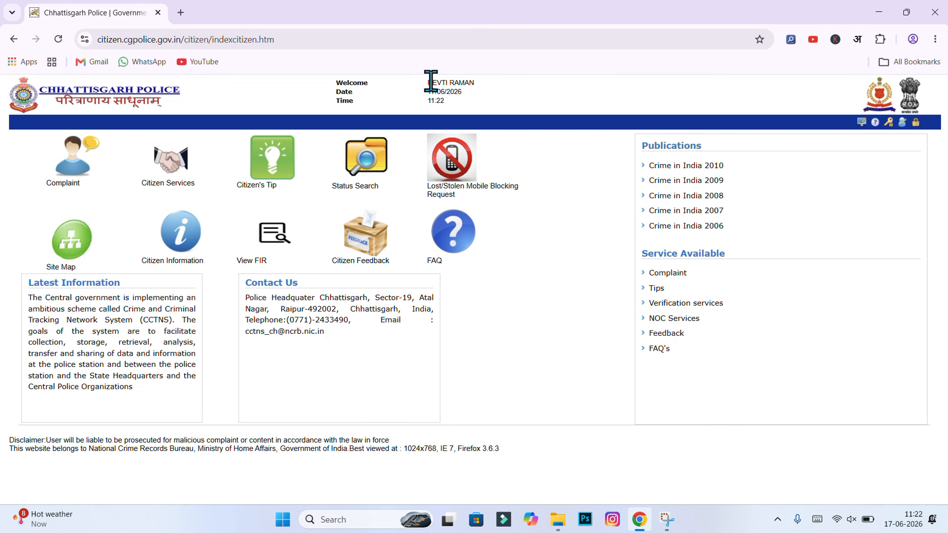
Reveal the Character Certificate Request submenu under Citizen Services
{"action": "left_click_drag", "start_coordinate": [429, 82], "coordinate": [478, 81]}
{"action": "left_click", "coordinate": [485, 96]}
{"action": "mouse_move", "coordinate": [165, 169]}
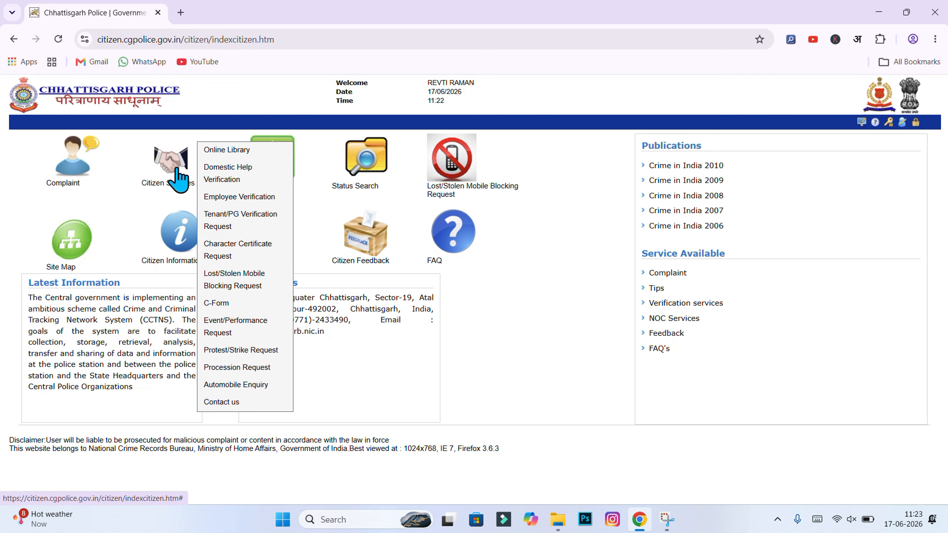
{"action": "mouse_move", "coordinate": [227, 256]}
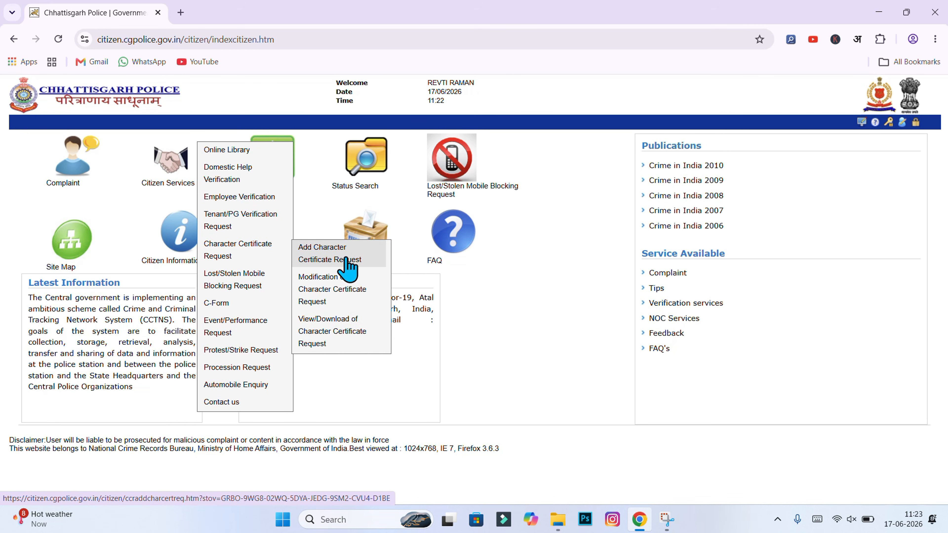
Load the Add Character Certificate Request form and place the cursor in the UID field
{"action": "left_click", "coordinate": [367, 258]}
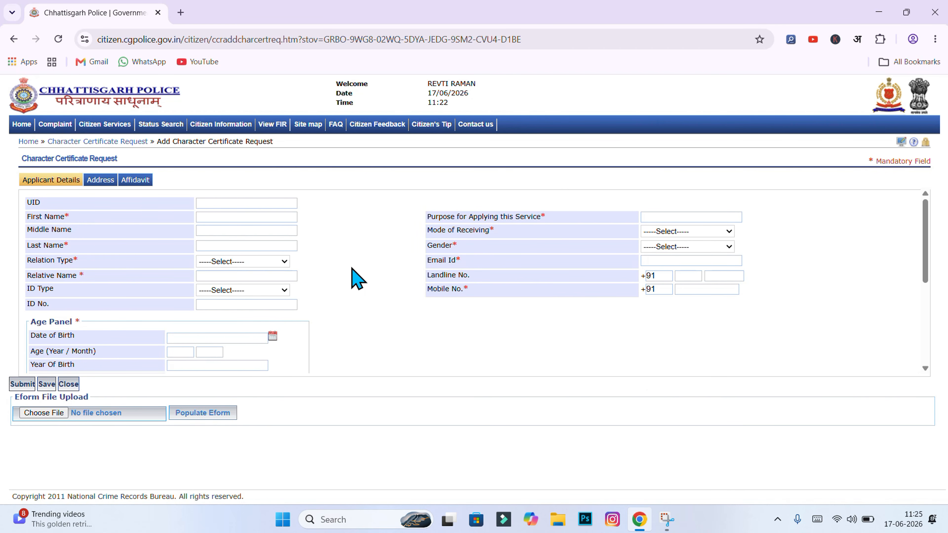
{"action": "left_click_drag", "start_coordinate": [22, 157], "coordinate": [121, 166]}
{"action": "left_click", "coordinate": [147, 160]}
{"action": "left_click", "coordinate": [204, 205]}
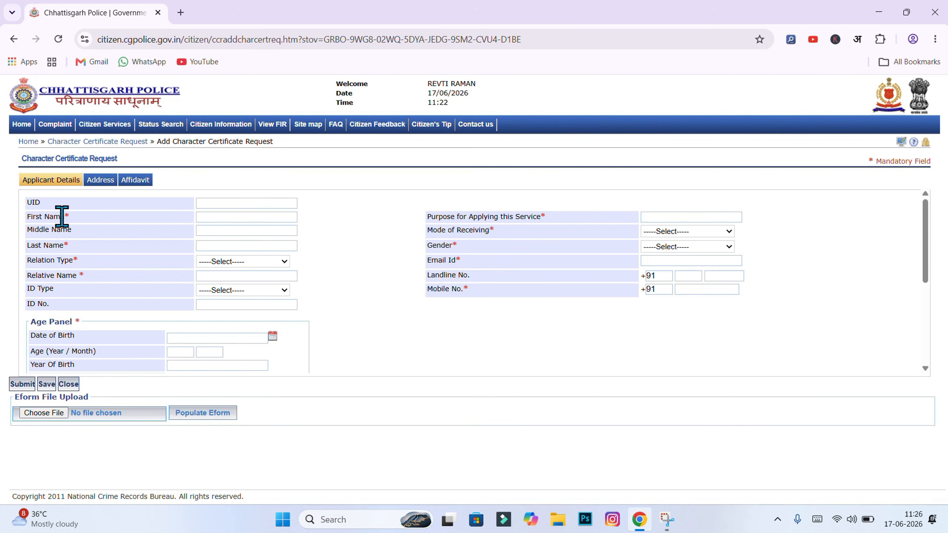
Type the applicant's first name into the First Name field
{"action": "left_click", "coordinate": [204, 216]}
{"action": "left_click", "coordinate": [218, 230]}
{"action": "left_click", "coordinate": [216, 218]}
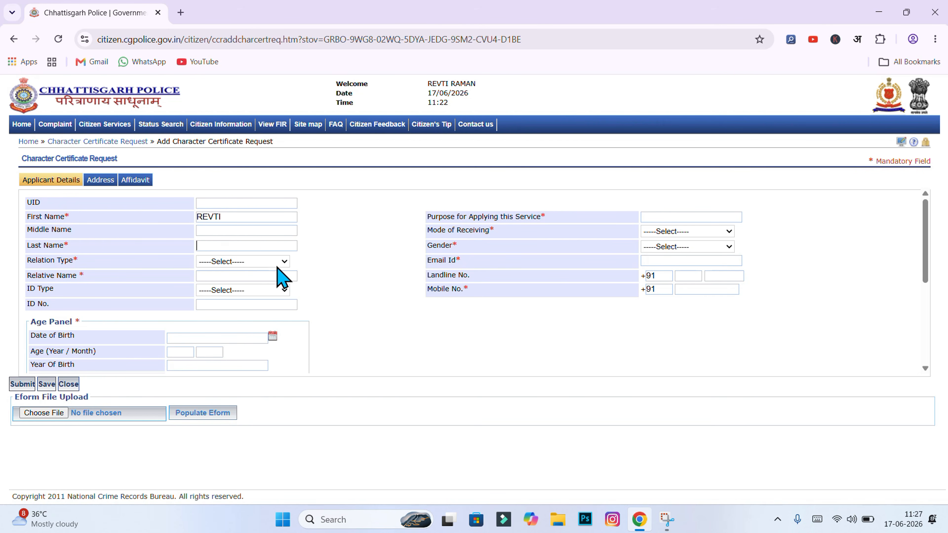
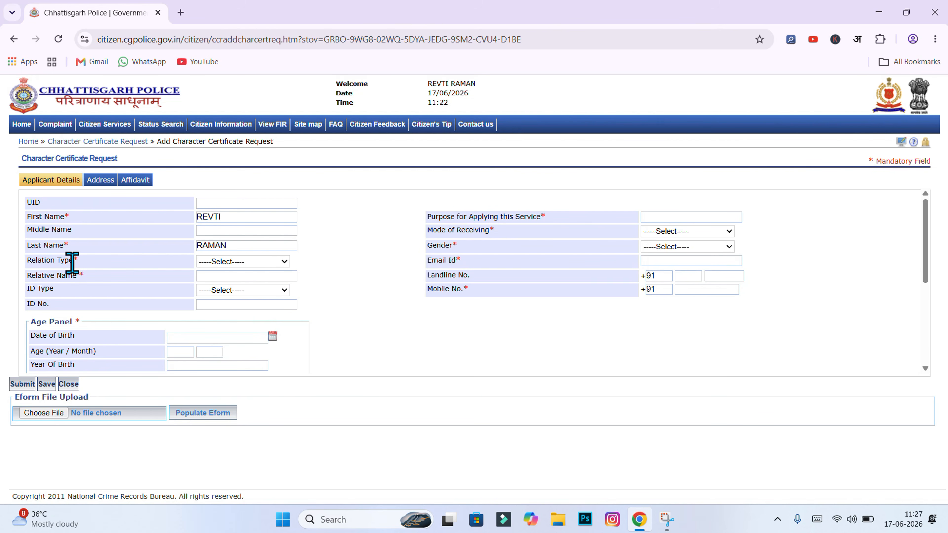
Choose Father from the Relation Type dropdown
{"action": "left_click", "coordinate": [224, 262]}
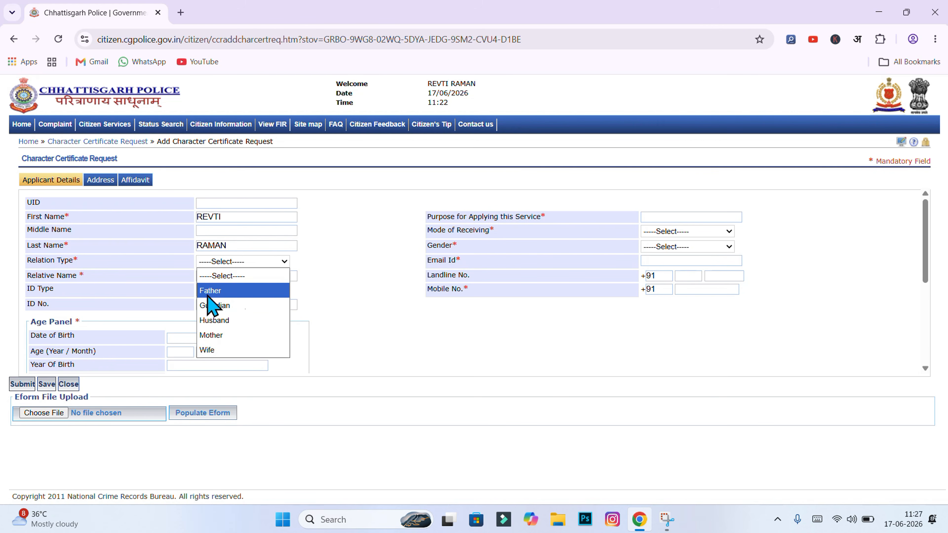
{"action": "left_click", "coordinate": [234, 290]}
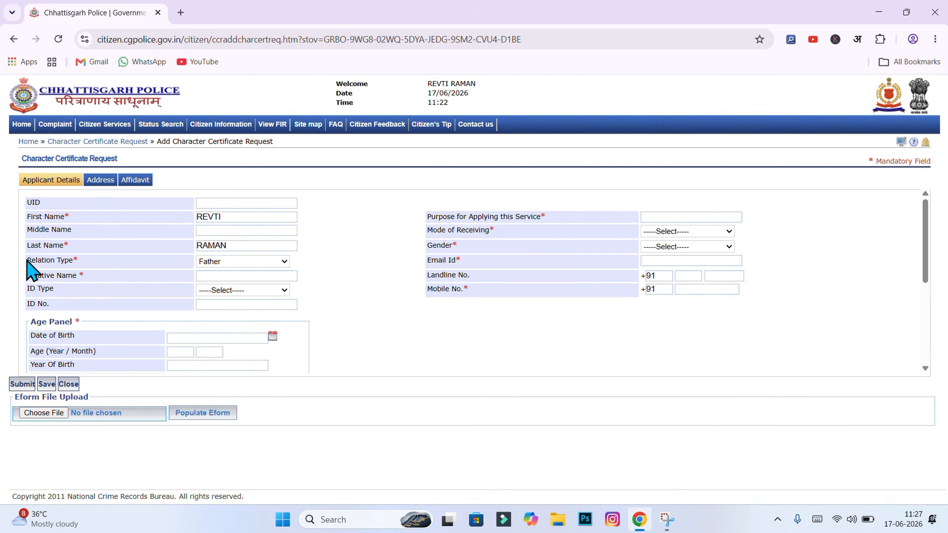
{"action": "left_click_drag", "start_coordinate": [27, 260], "coordinate": [89, 260]}
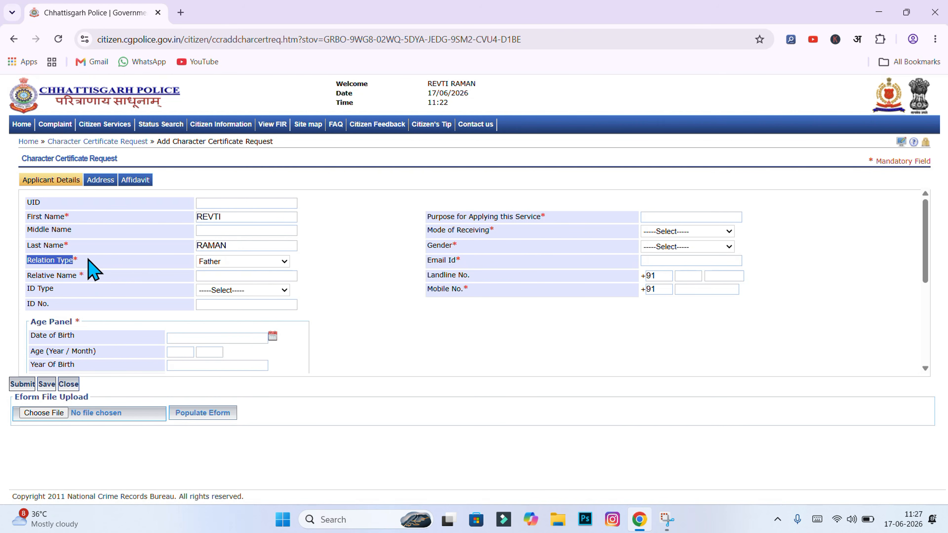
{"action": "left_click", "coordinate": [88, 259]}
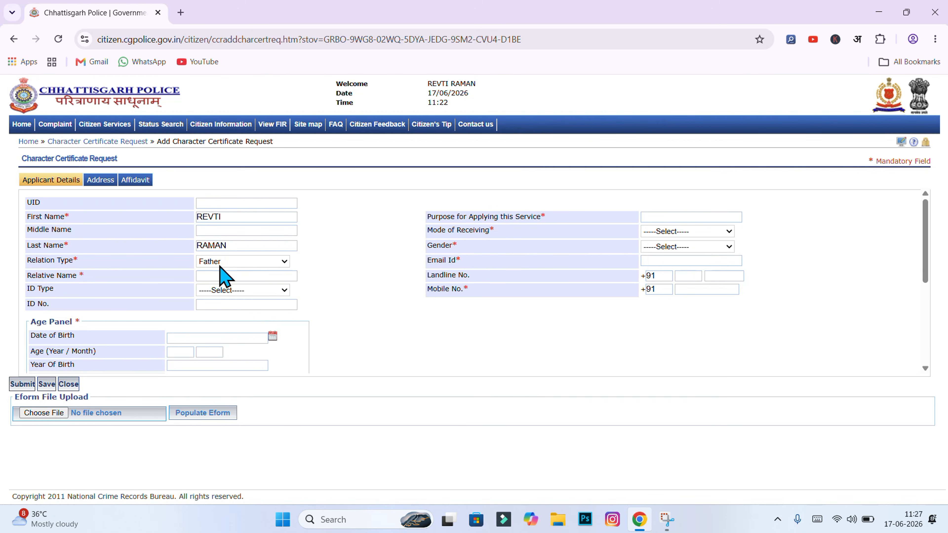
Enter the father's name as Relative Name and open the ID Type list
{"action": "left_click", "coordinate": [219, 277]}
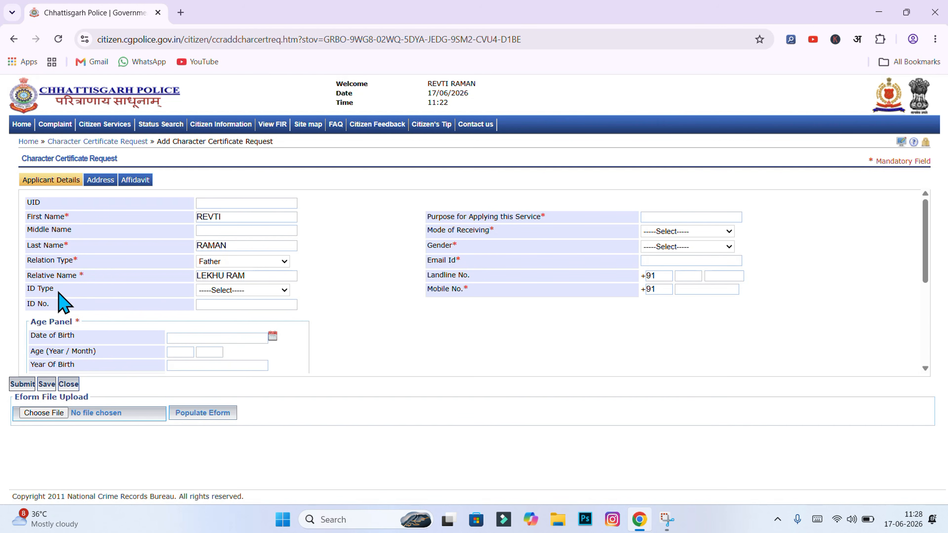
{"action": "left_click", "coordinate": [224, 291]}
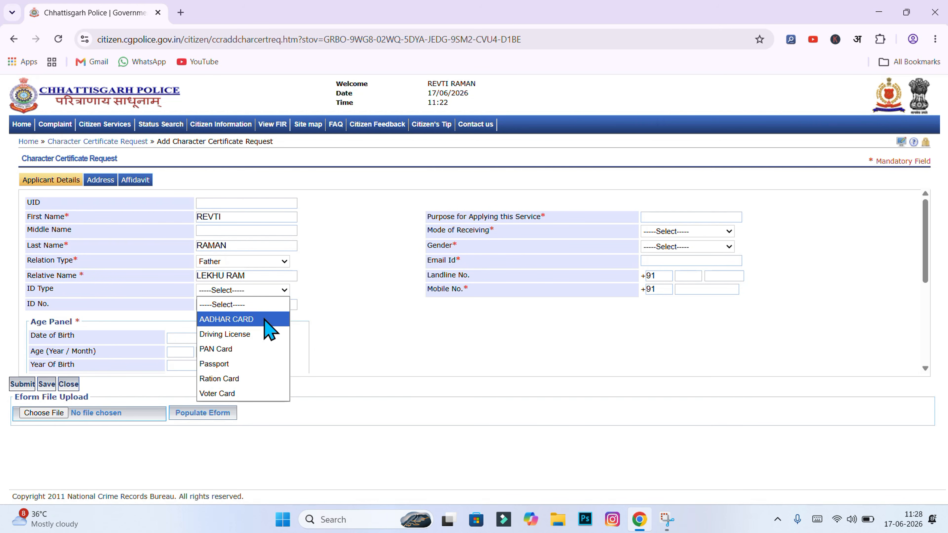
Select AADHAR CARD as the ID type, then reopen the ID Type list
{"action": "left_click", "coordinate": [256, 319]}
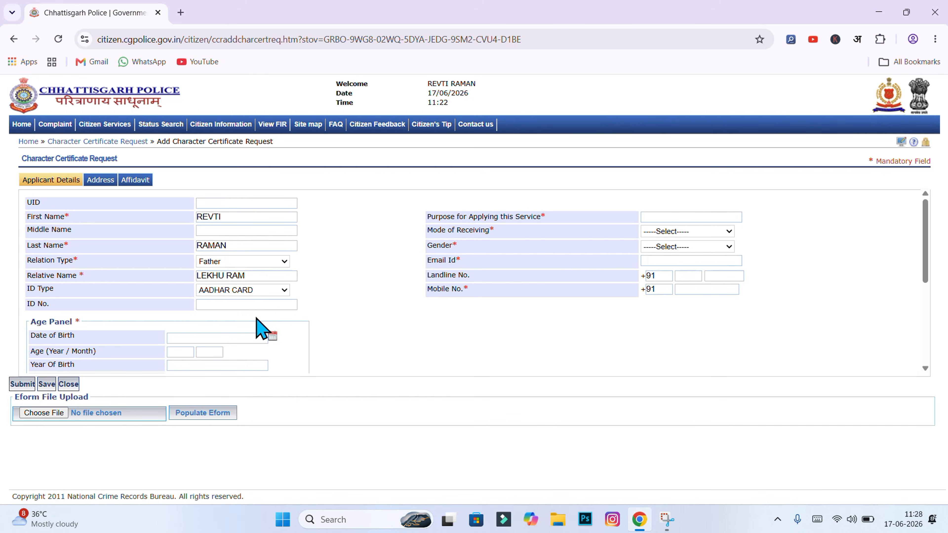
{"action": "left_click", "coordinate": [209, 307]}
{"action": "left_click", "coordinate": [269, 293]}
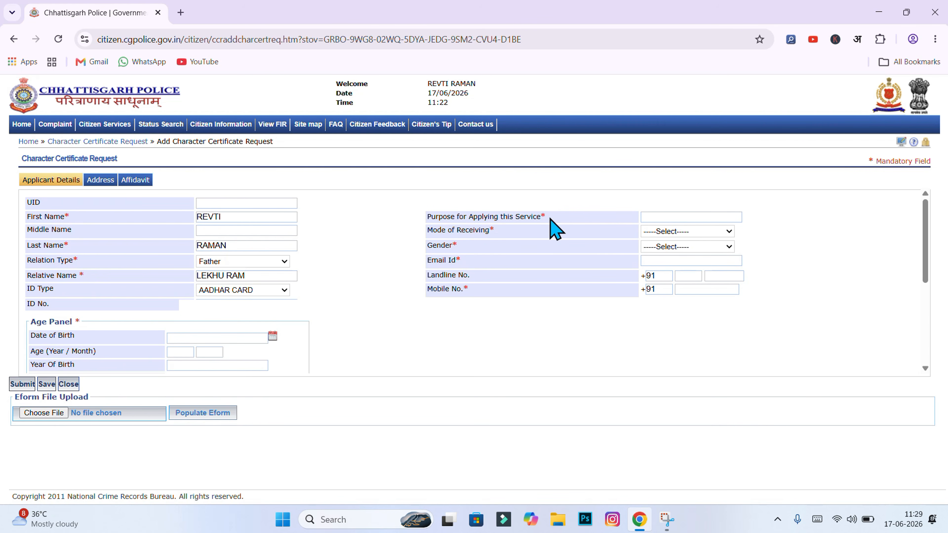
Try LOAN, PASPORT and CSC as the purpose for applying before settling on JOB
{"action": "left_click", "coordinate": [681, 216]}
{"action": "type", "text": "JOB"}
{"action": "key", "text": "BackSpace"}
{"action": "key", "text": "BackSpace"}
{"action": "key", "text": "BackSpace"}
{"action": "type", "text": "LOAN"}
{"action": "key", "text": "ctrl+a"}
{"action": "key", "text": "BackSpace"}
{"action": "type", "text": "PASPORT"}
{"action": "key", "text": "BackSpace"}
{"action": "key", "text": "BackSpace"}
{"action": "key", "text": "BackSpace"}
{"action": "key", "text": "BackSpace"}
{"action": "key", "text": "BackSpace"}
{"action": "key", "text": "BackSpace"}
{"action": "type", "text": "CSC"}
{"action": "key", "text": "BackSpace"}
{"action": "key", "text": "BackSpace"}
{"action": "key", "text": "BackSpace"}
{"action": "type", "text": "JOB"}
{"action": "left_click", "coordinate": [692, 232]}
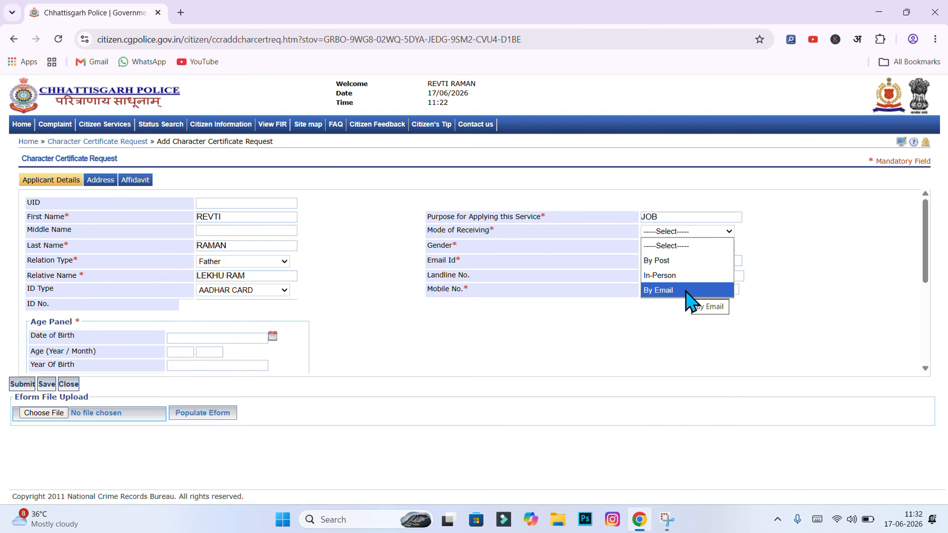
Switch the mode of receiving from By Email to By Post, then open the Gender list
{"action": "left_click", "coordinate": [671, 292]}
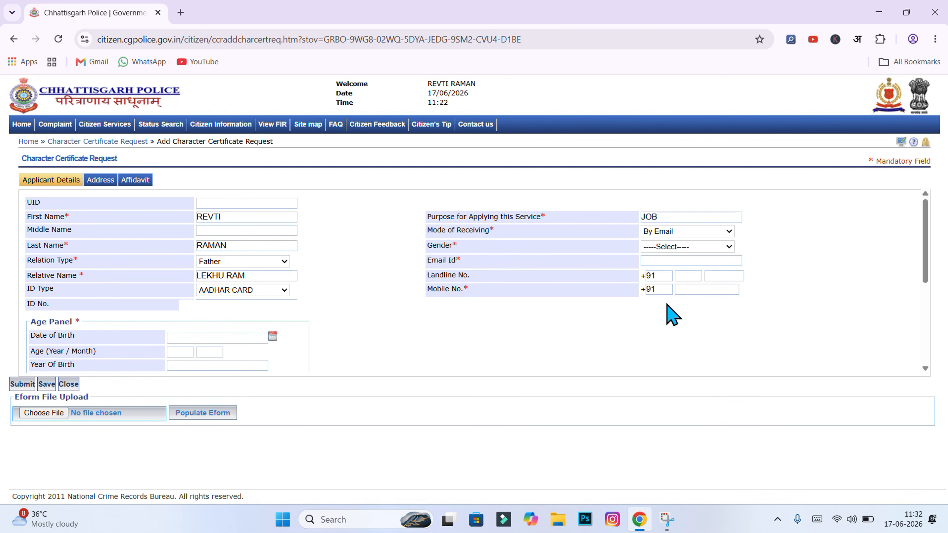
{"action": "left_click", "coordinate": [657, 260]}
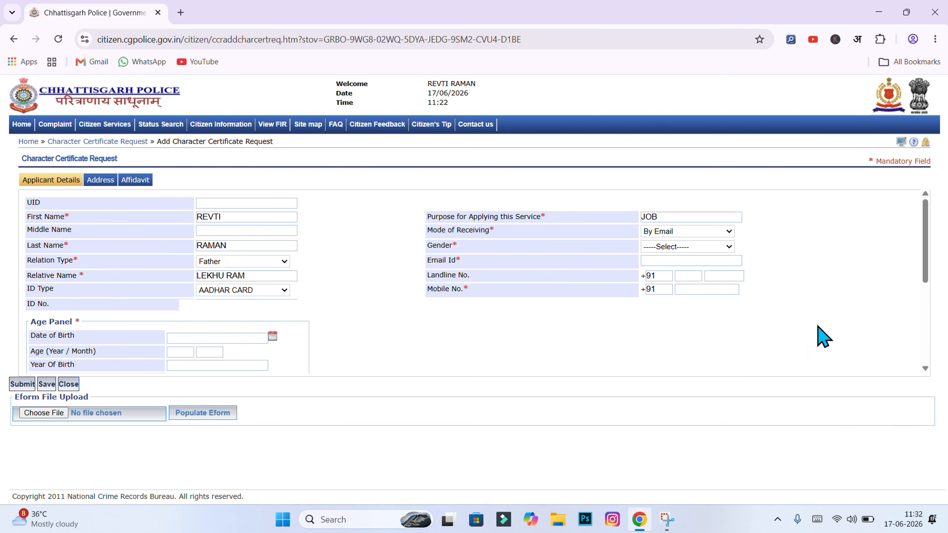
{"action": "left_click", "coordinate": [690, 231]}
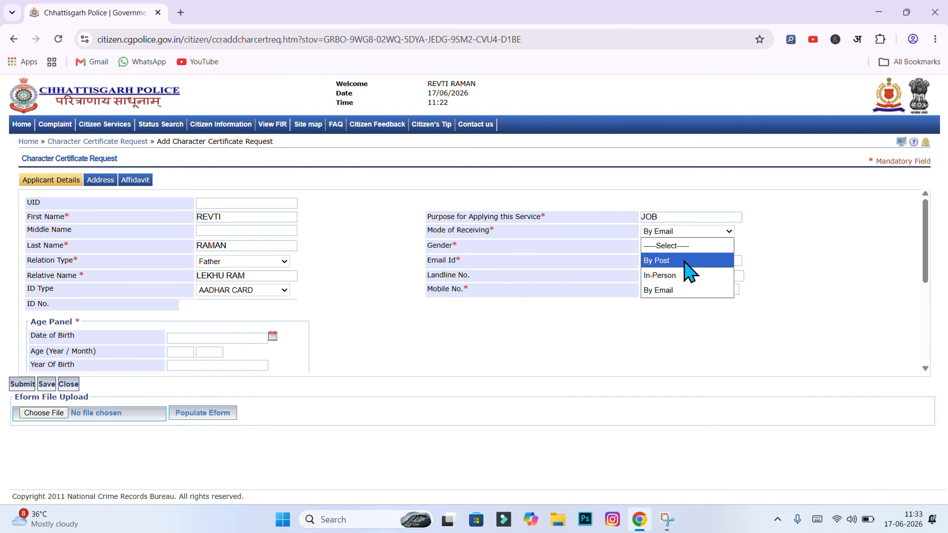
{"action": "left_click", "coordinate": [676, 261]}
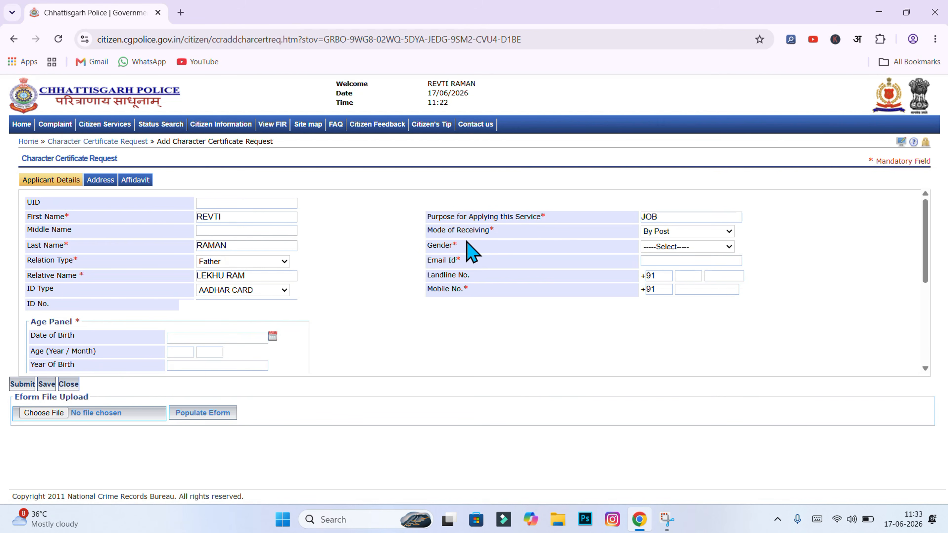
{"action": "left_click", "coordinate": [661, 247]}
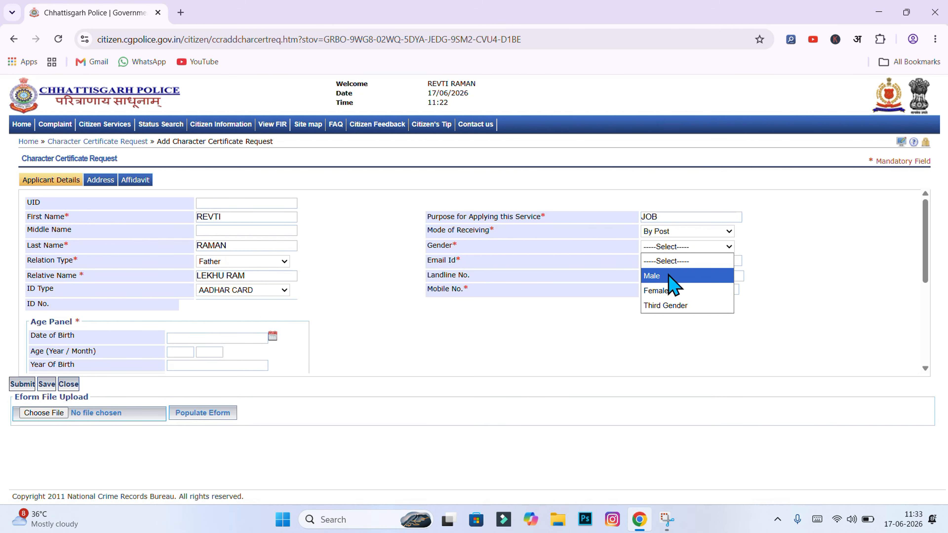
Choose Male as the applicant's gender and place the cursor in the Email Id field
{"action": "left_click", "coordinate": [659, 276]}
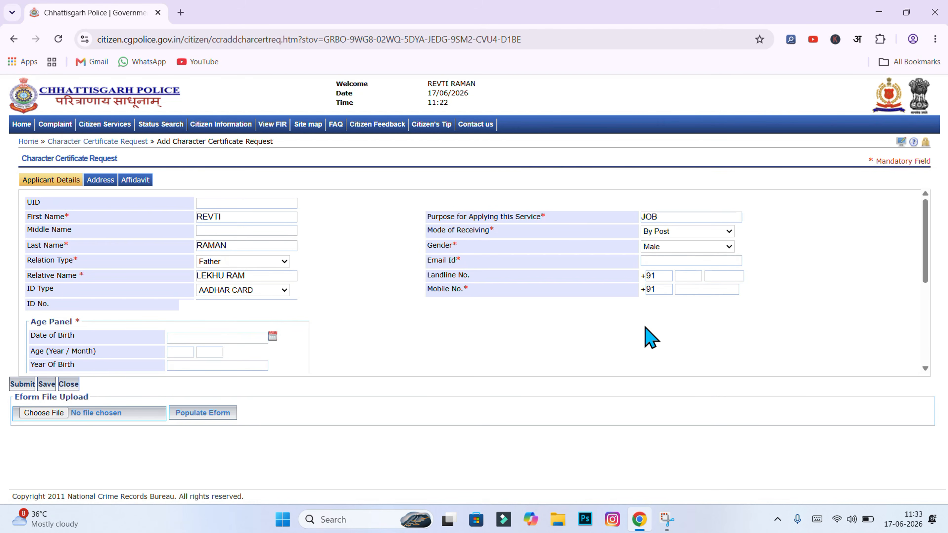
{"action": "left_click", "coordinate": [654, 261]}
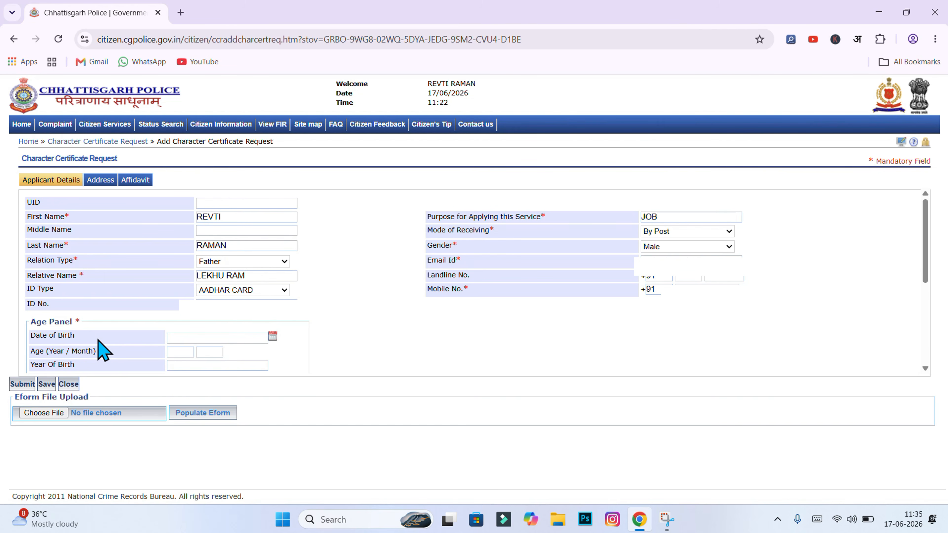
{"action": "left_click", "coordinate": [272, 337]}
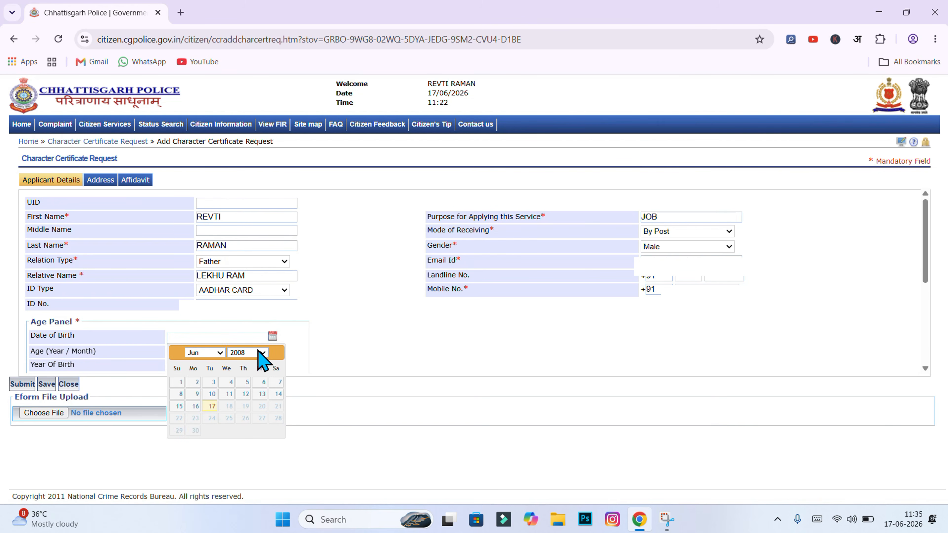
{"action": "left_click", "coordinate": [245, 353]}
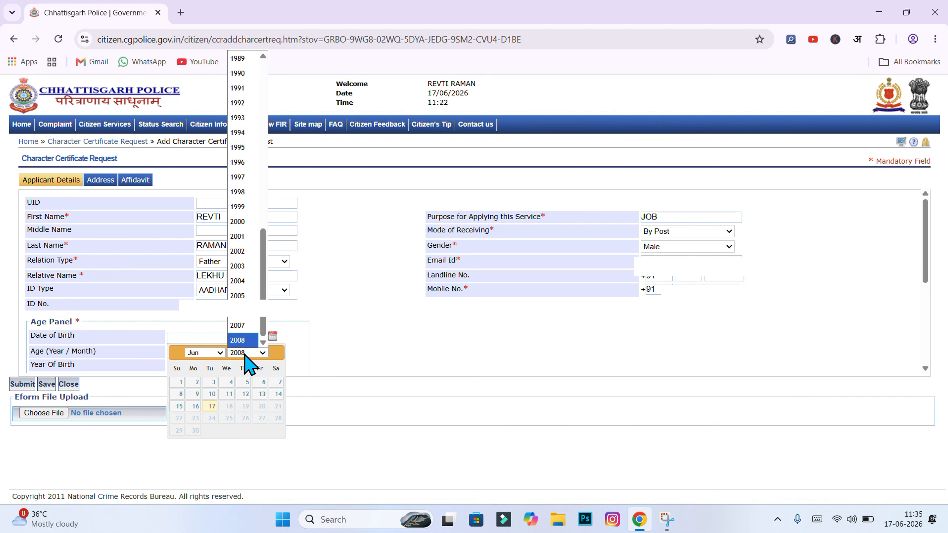
{"action": "left_click", "coordinate": [248, 236]}
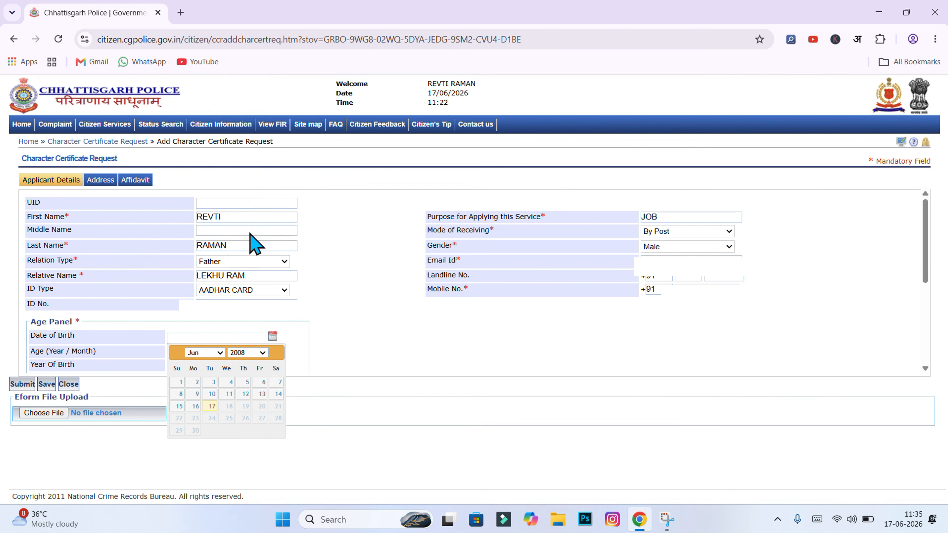
{"action": "left_click", "coordinate": [209, 353]}
{"action": "left_click", "coordinate": [203, 326]}
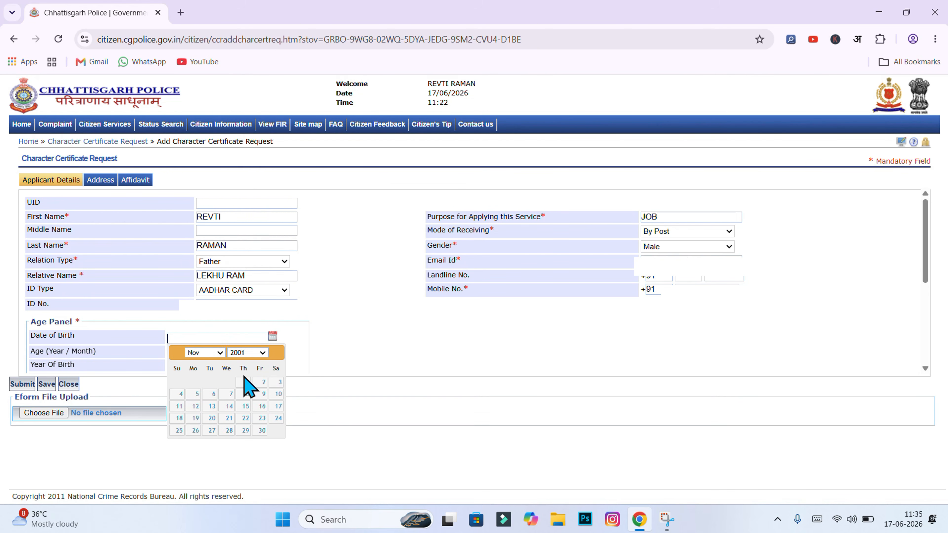
{"action": "left_click", "coordinate": [229, 394]}
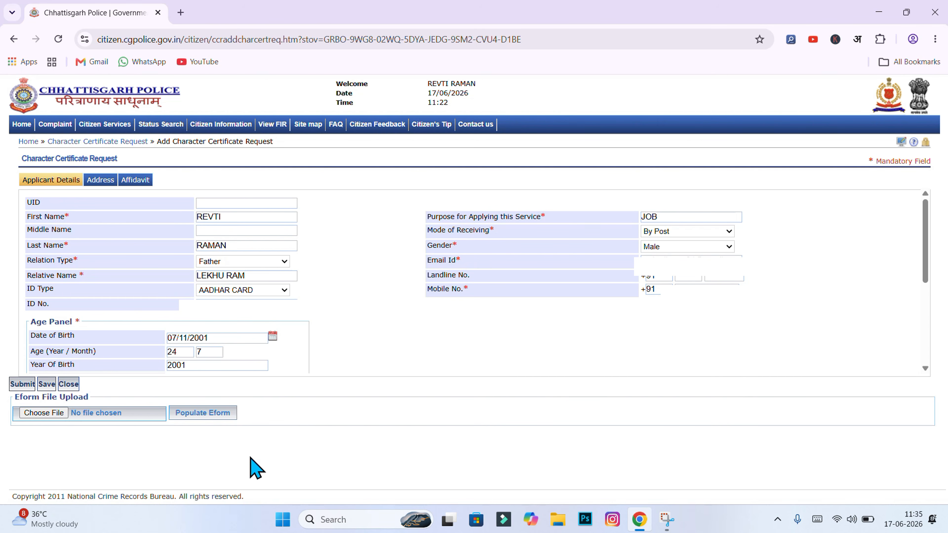
Submit the request and dismiss the 'Please upload a photograph' alert
{"action": "left_click", "coordinate": [22, 384]}
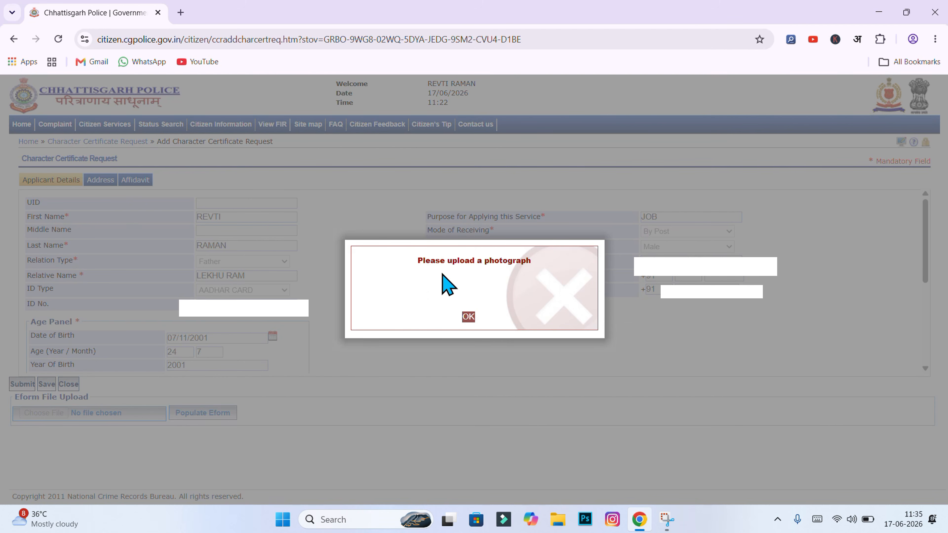
{"action": "left_click", "coordinate": [468, 317]}
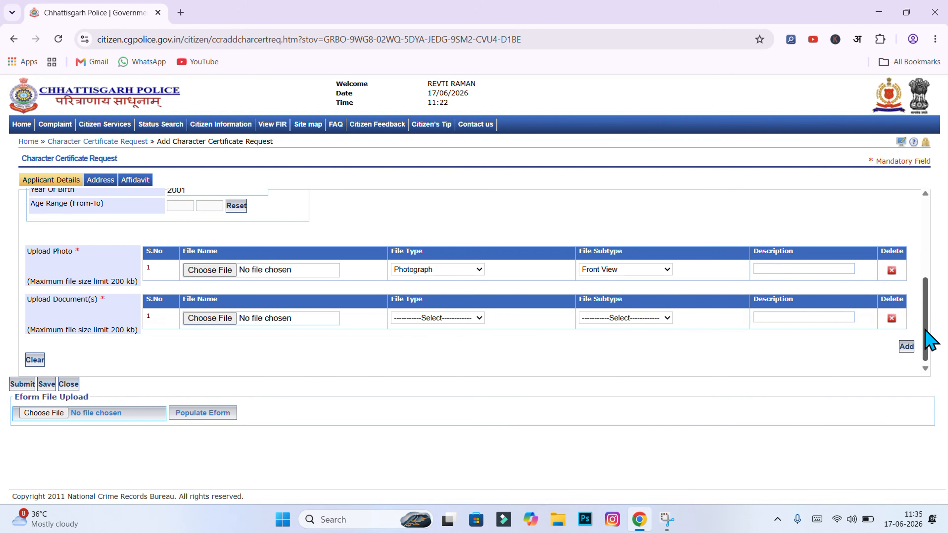
{"action": "mouse_move", "coordinate": [929, 340]}
{"action": "left_mouse_down"}
{"action": "mouse_move", "coordinate": [925, 318]}
{"action": "mouse_move", "coordinate": [925, 333]}
{"action": "left_mouse_up"}
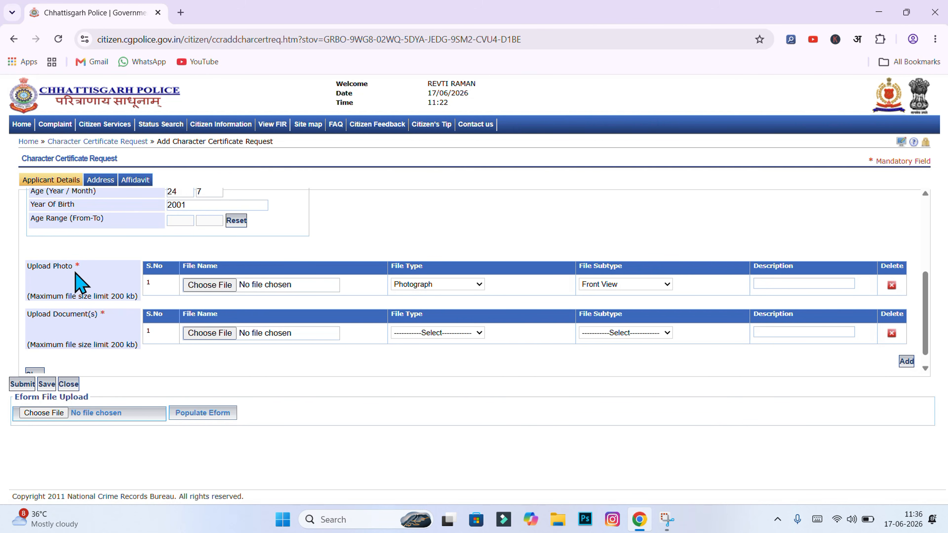
{"action": "left_click_drag", "start_coordinate": [138, 296], "coordinate": [110, 296]}
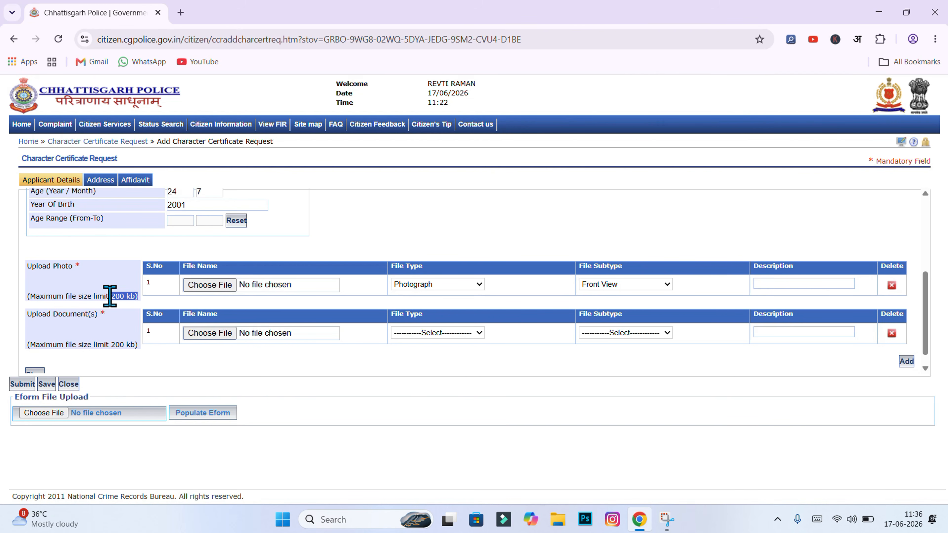
{"action": "left_click", "coordinate": [109, 281]}
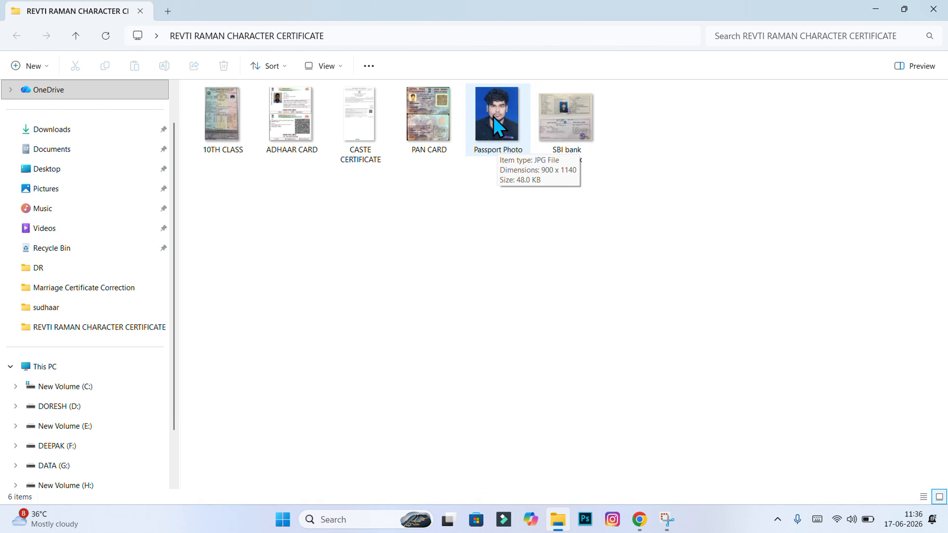
Confirm Passport Photo is a 48.0 KB JPG, then go back to the browser form
{"action": "left_click", "coordinate": [493, 117]}
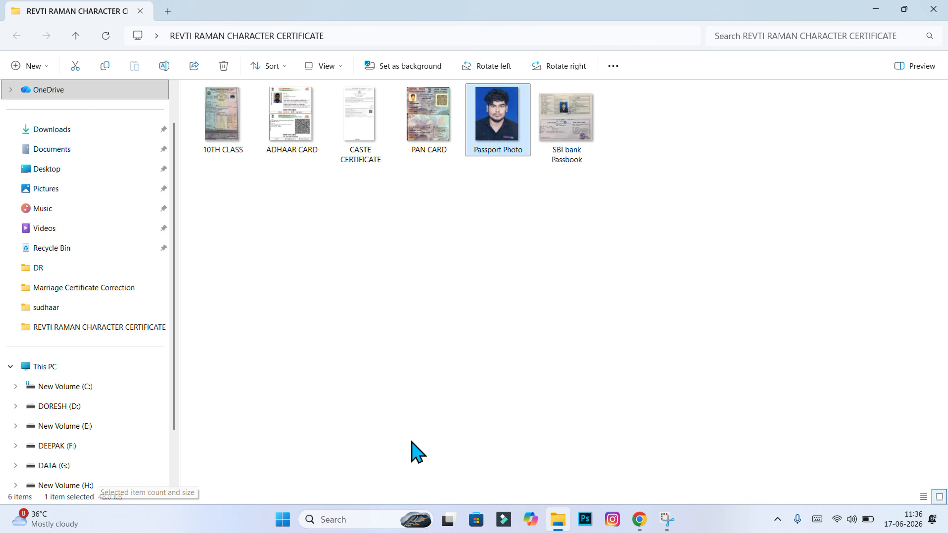
{"action": "left_click", "coordinate": [638, 519]}
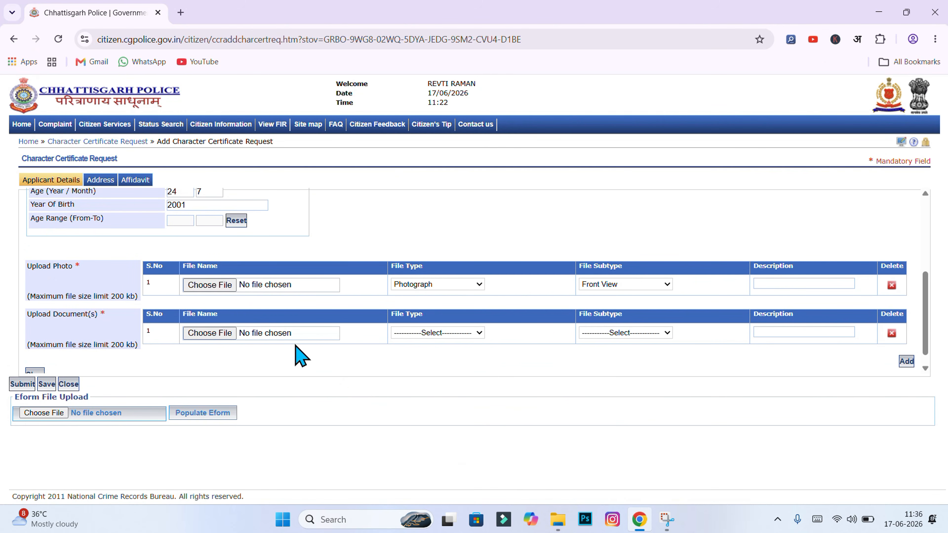
Attach Passport Photo.jpg as the applicant's photo with the description 'passport photo'
{"action": "left_click", "coordinate": [209, 285]}
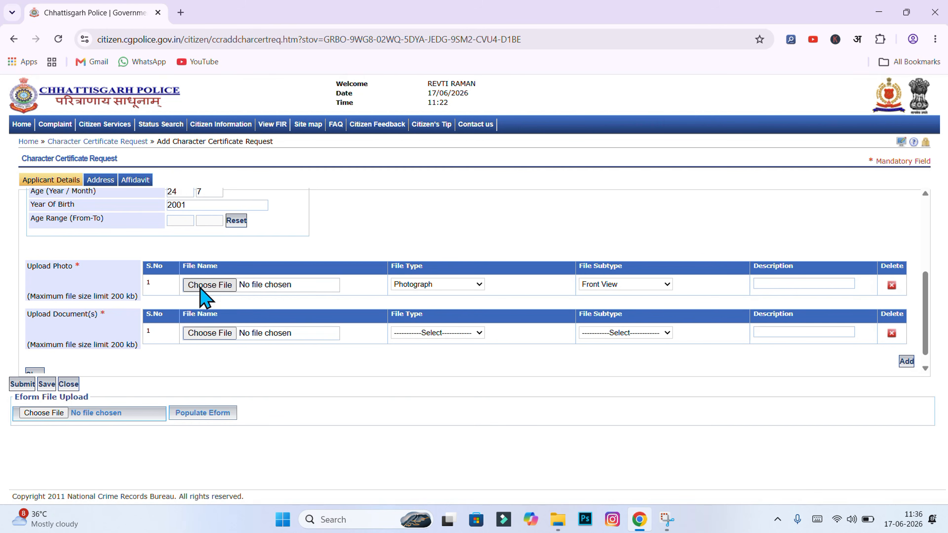
{"action": "left_click", "coordinate": [416, 104]}
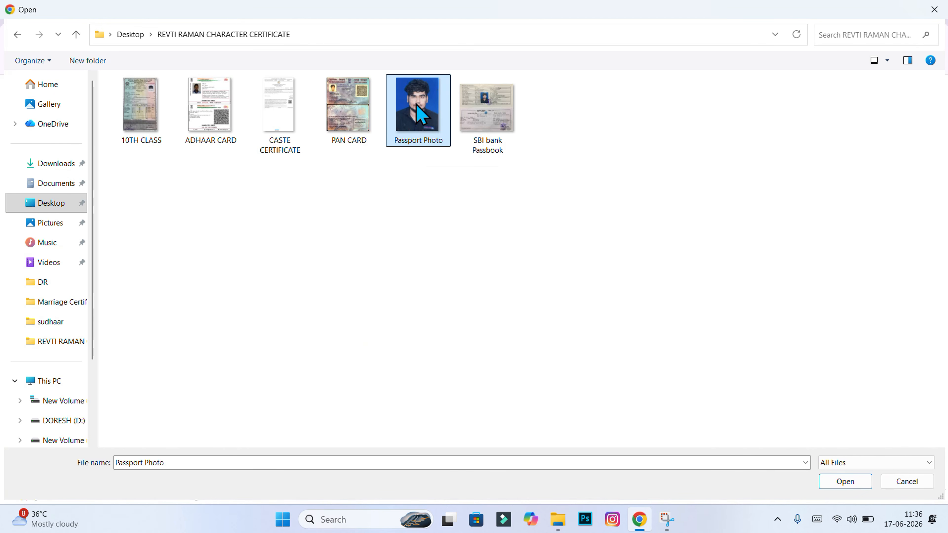
{"action": "left_click", "coordinate": [847, 482]}
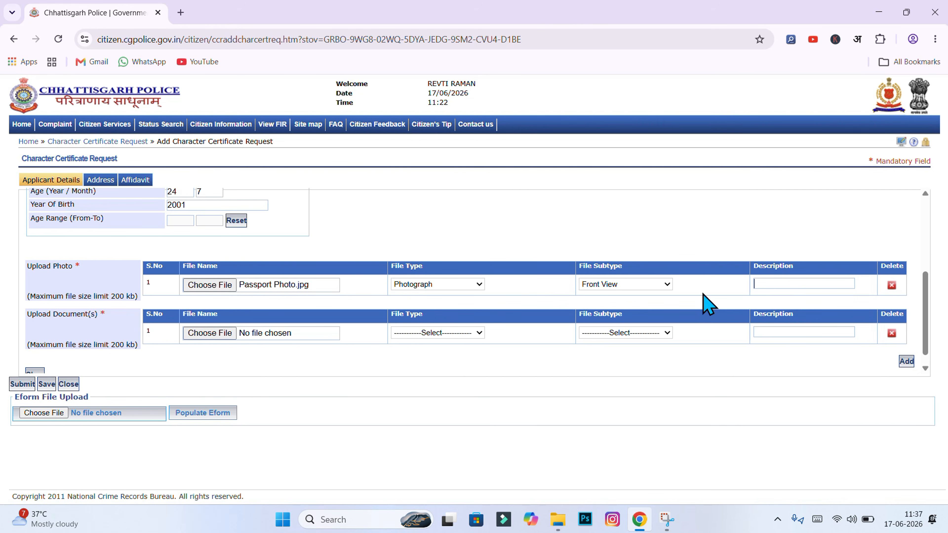
{"action": "type", "text": "passport photo"}
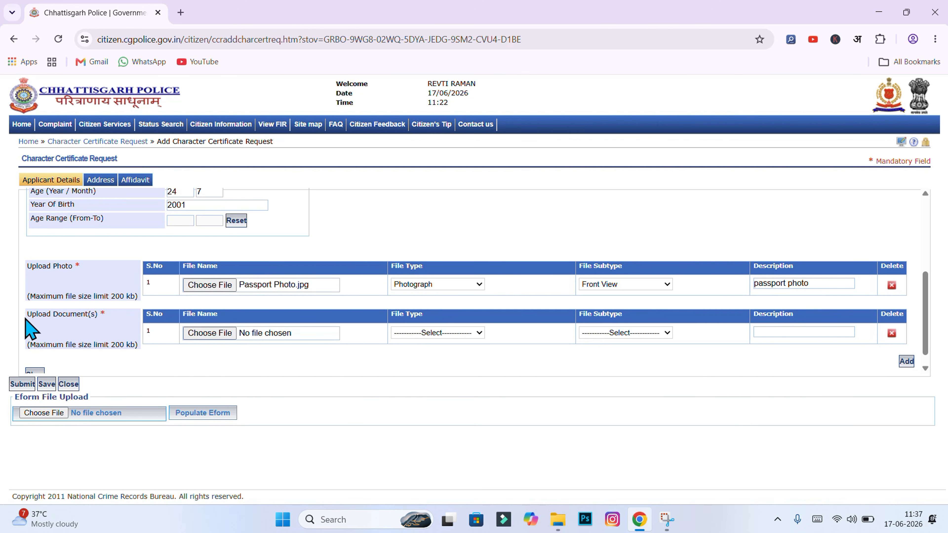
{"action": "left_click_drag", "start_coordinate": [28, 317], "coordinate": [80, 315]}
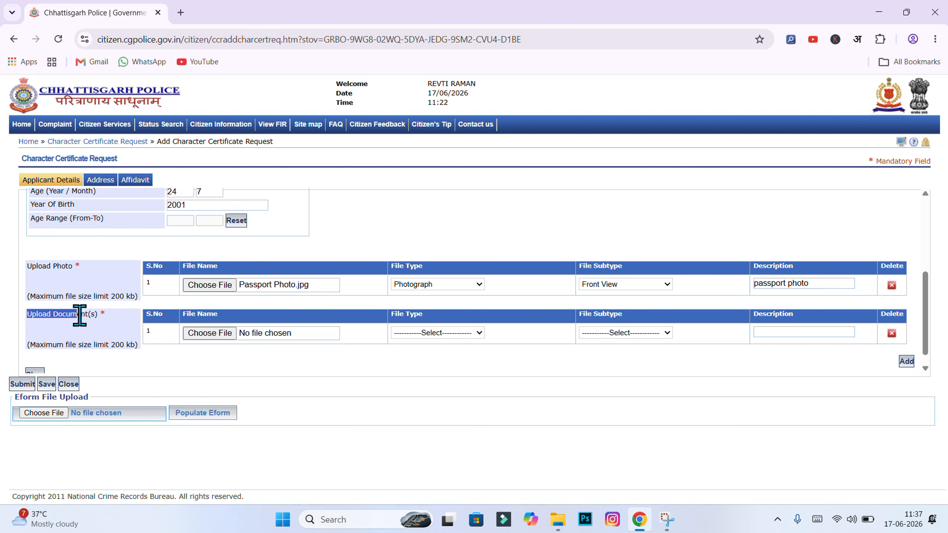
Try attaching the 10TH CLASS scan, dismiss the over-200kb rejection, and open a new tab
{"action": "left_click", "coordinate": [119, 328]}
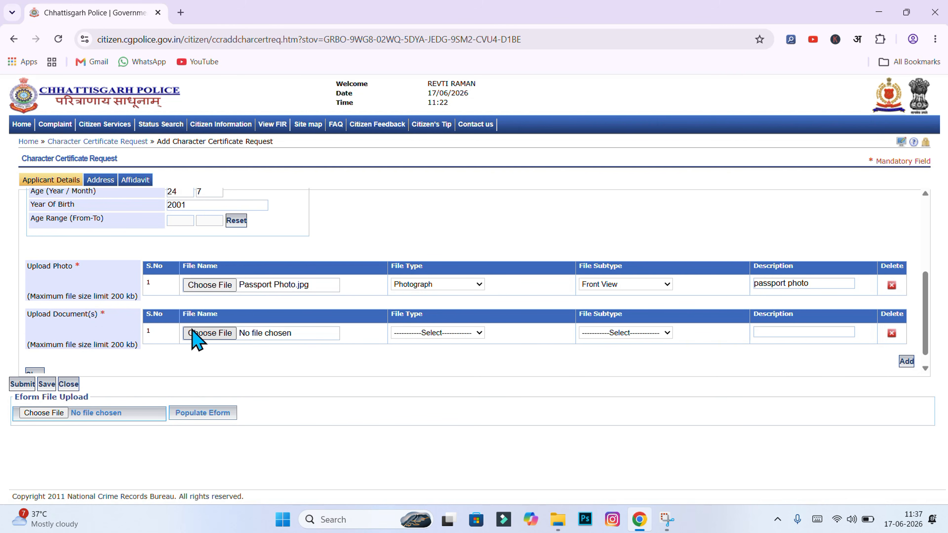
{"action": "left_click", "coordinate": [208, 333]}
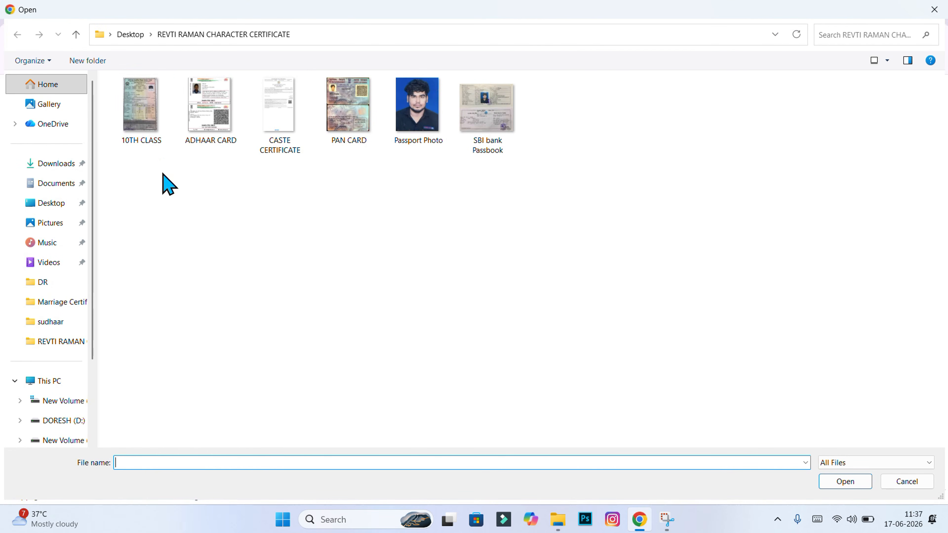
{"action": "left_click", "coordinate": [149, 138]}
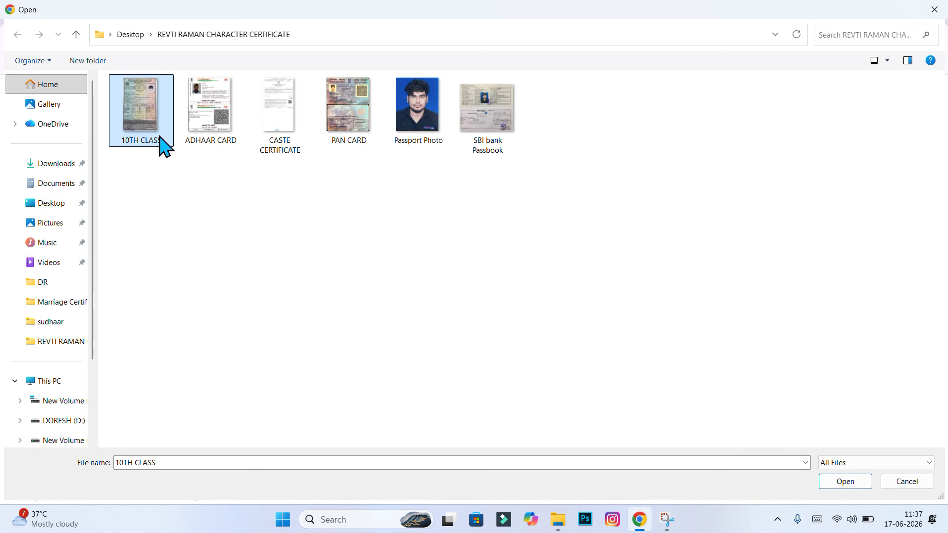
{"action": "double_click", "coordinate": [151, 127]}
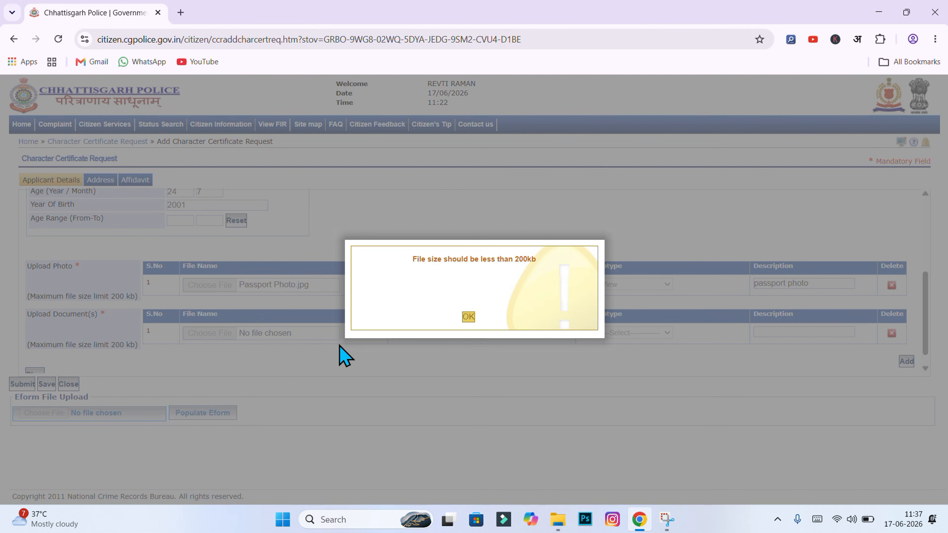
{"action": "left_click", "coordinate": [469, 317]}
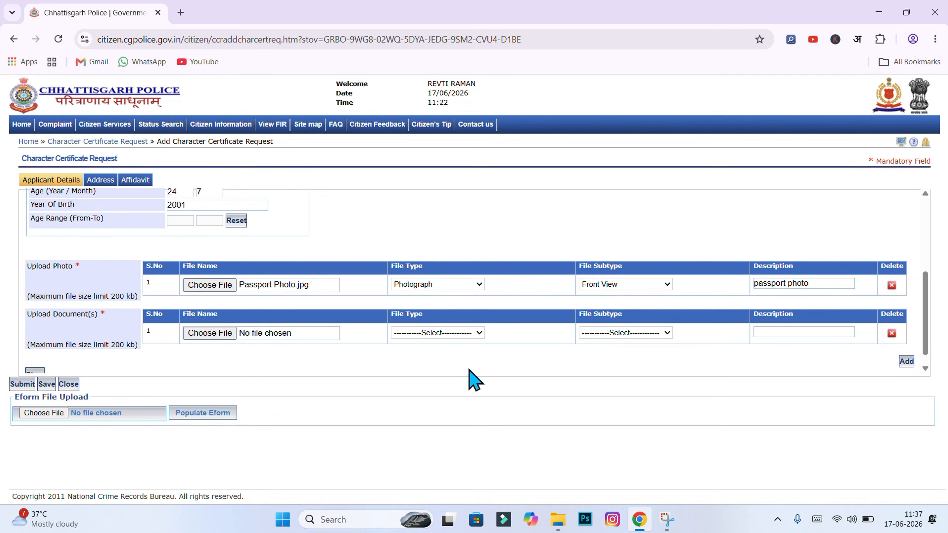
{"action": "left_click", "coordinate": [180, 12]}
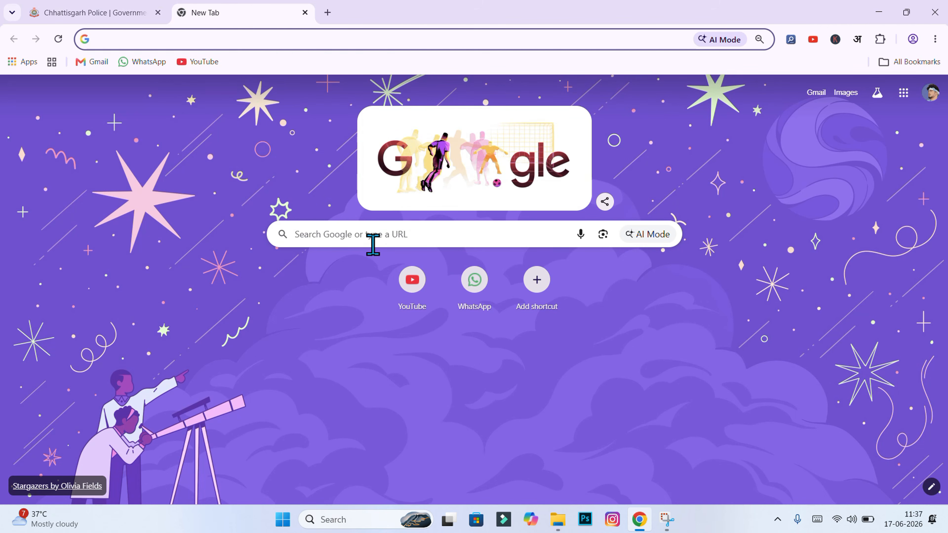
Search for a photo size reducer and load 10TH CLASS into reduceimages.com
{"action": "left_click", "coordinate": [358, 235]}
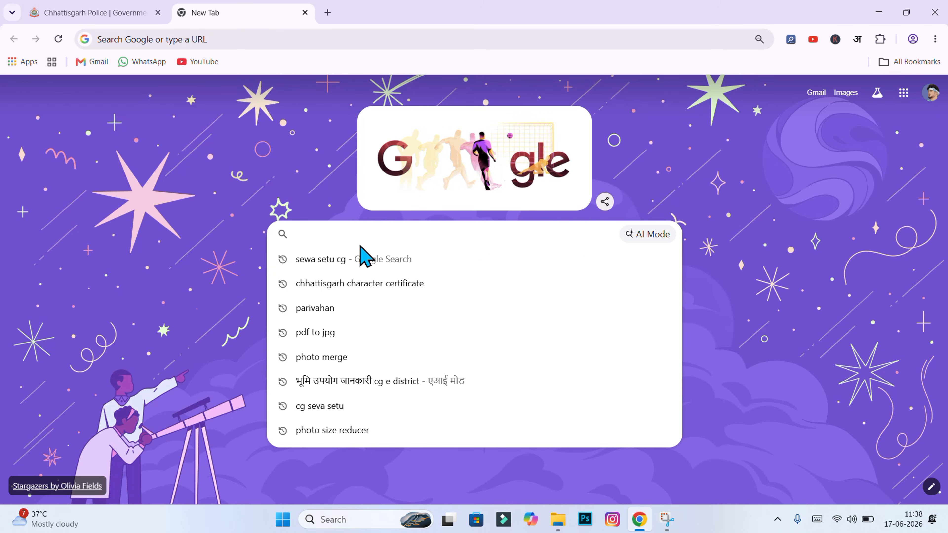
{"action": "left_click", "coordinate": [372, 430]}
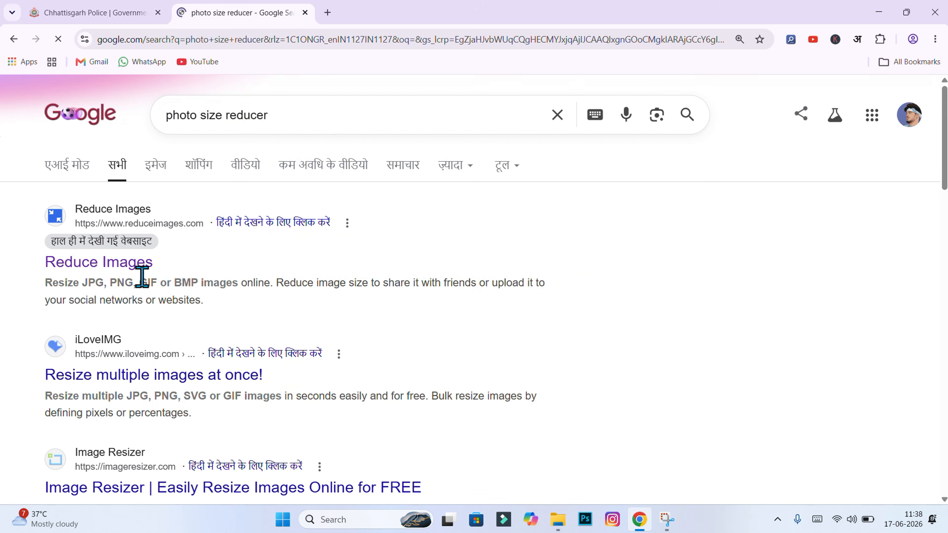
{"action": "left_click", "coordinate": [127, 273]}
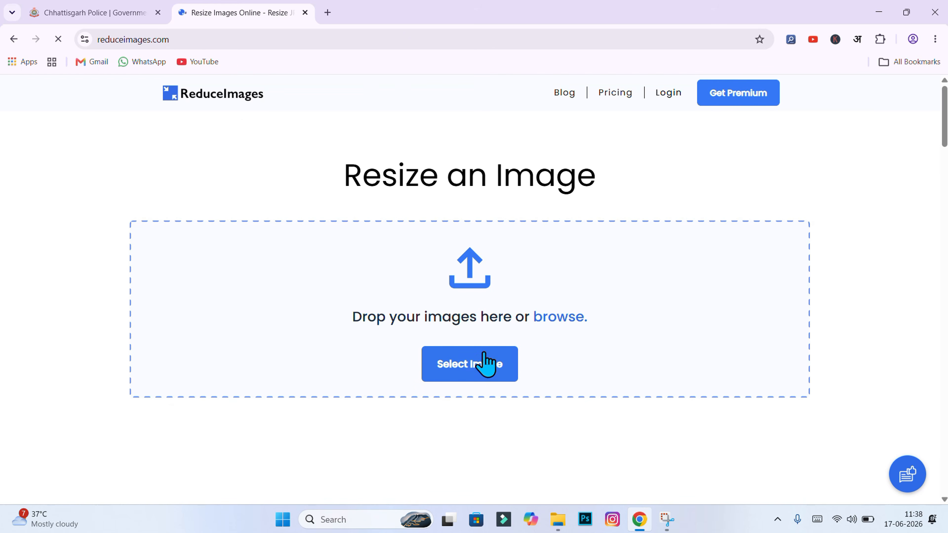
{"action": "left_click", "coordinate": [485, 362]}
{"action": "double_click", "coordinate": [129, 145]}
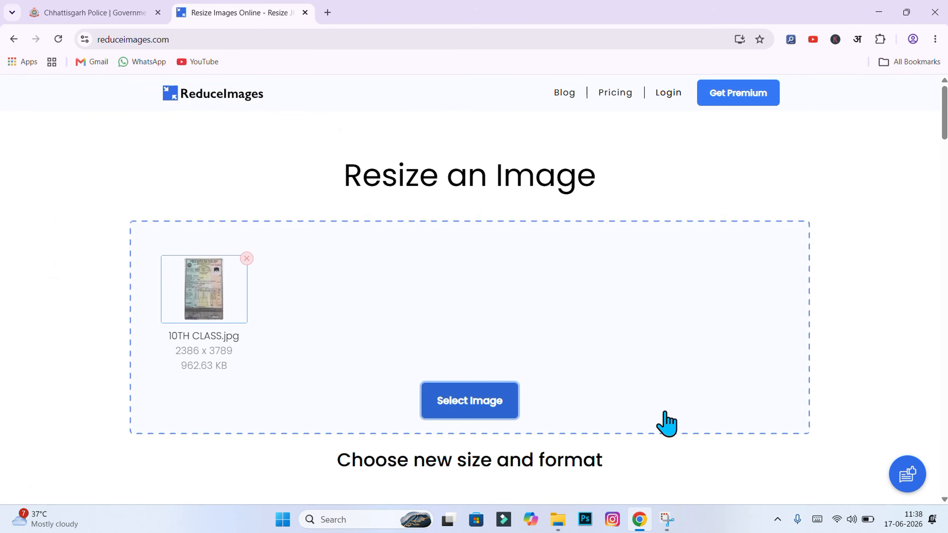
Resize 10TH CLASS at quality 10 to about 155 KB, download it, and return to the portal
{"action": "scroll", "coordinate": [942, 123], "scroll_direction": "down", "scroll_amount": 3}
{"action": "scroll", "coordinate": [933, 195], "scroll_direction": "down", "scroll_amount": 5}
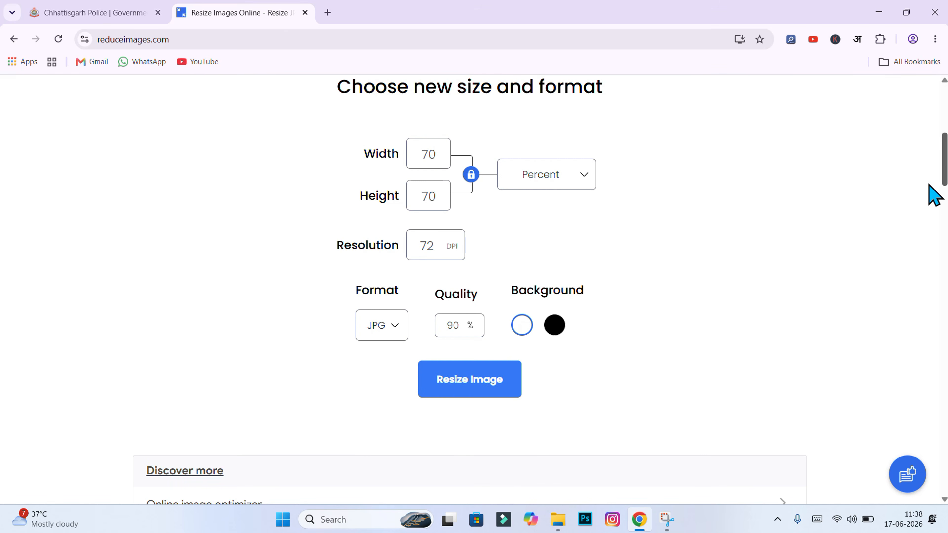
{"action": "left_click", "coordinate": [479, 390]}
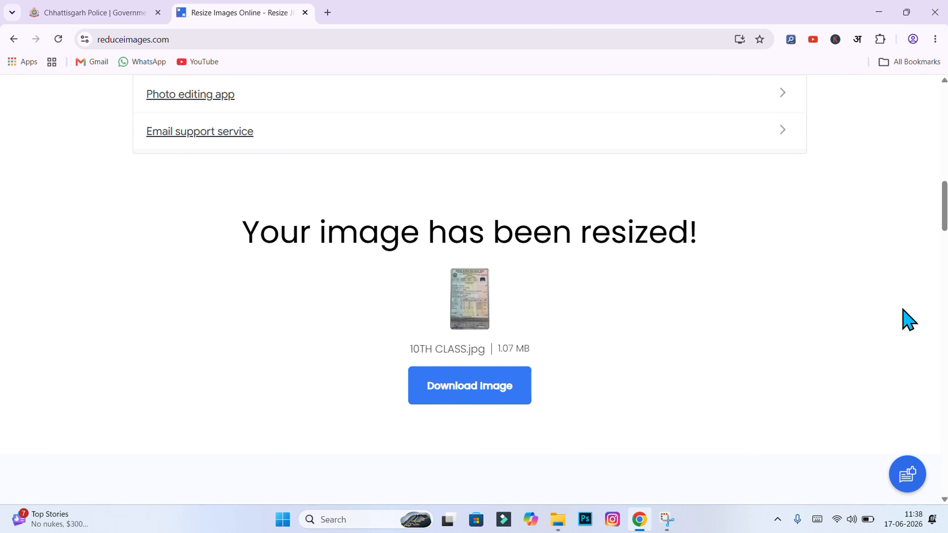
{"action": "scroll", "coordinate": [447, 299], "scroll_direction": "up", "scroll_amount": 10}
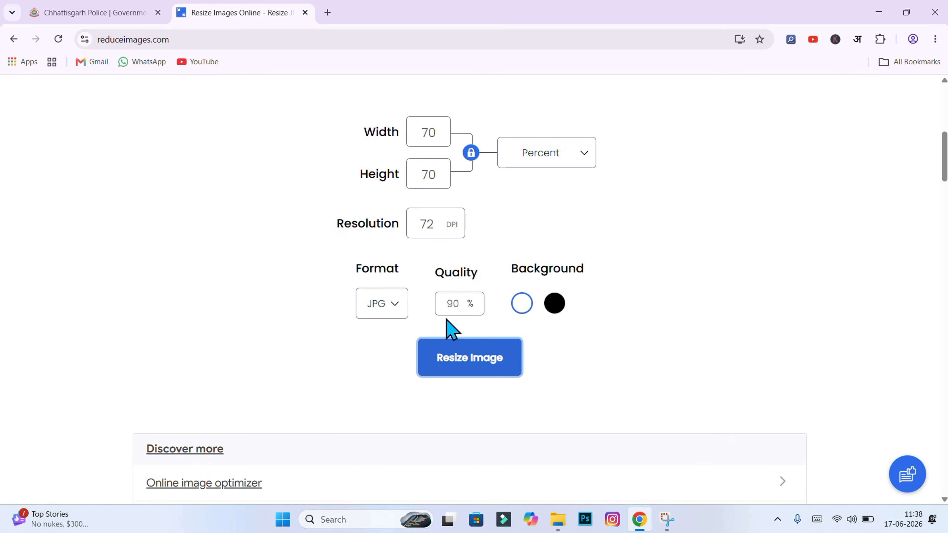
{"action": "double_click", "coordinate": [442, 303]}
{"action": "type", "text": "4"}
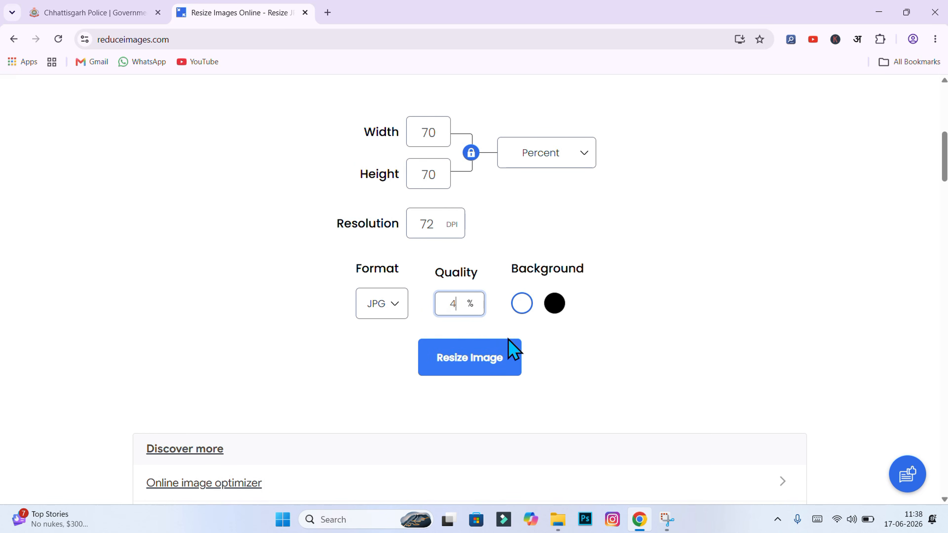
{"action": "scroll", "coordinate": [513, 349], "scroll_direction": "up", "scroll_amount": 3}
{"action": "key", "text": "BackSpace"}
{"action": "type", "text": "10"}
{"action": "left_click", "coordinate": [470, 492]}
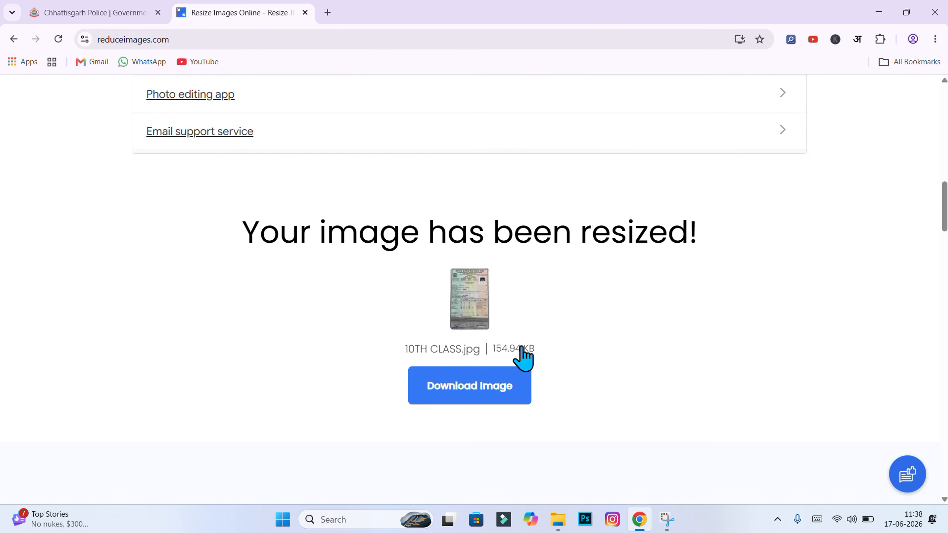
{"action": "left_click", "coordinate": [494, 392]}
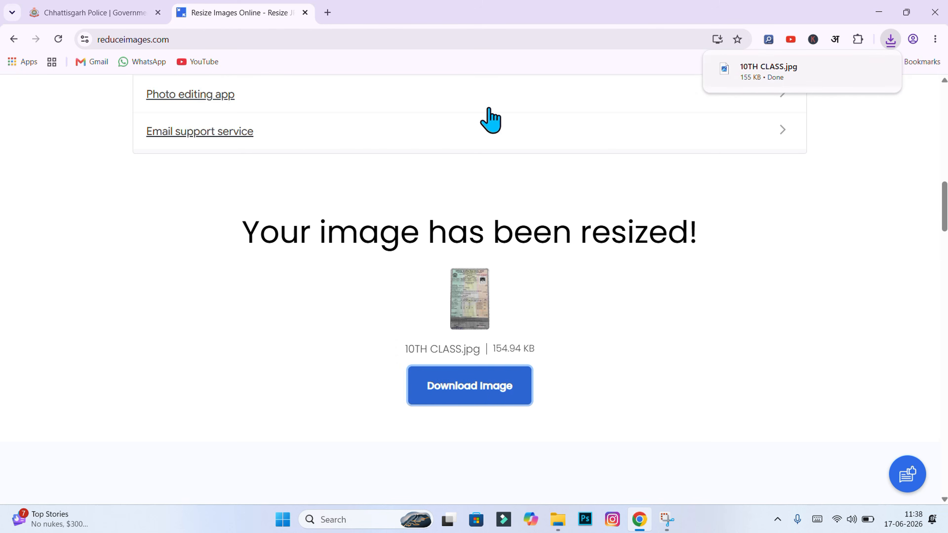
{"action": "left_click", "coordinate": [129, 13]}
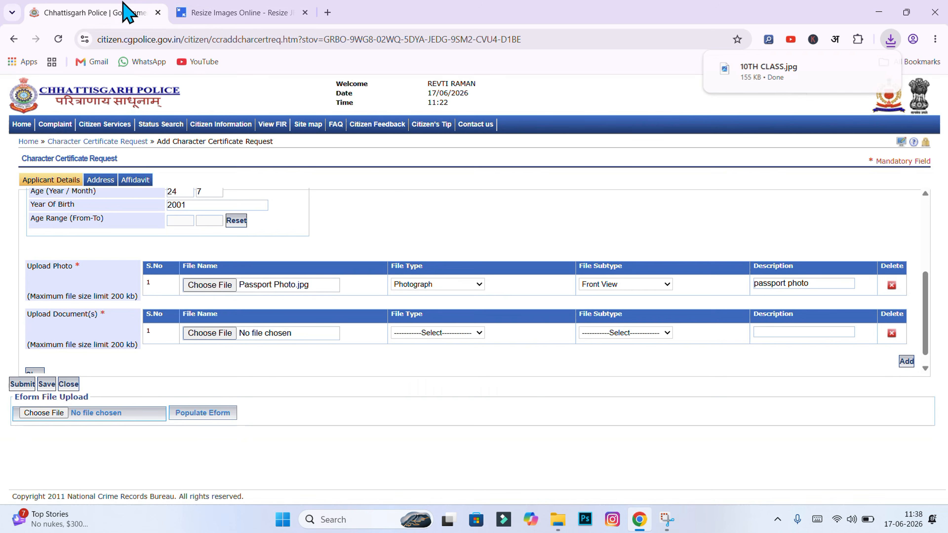
Attach the resized 10TH CLASS.jpg from Downloads to the first document row
{"action": "left_click", "coordinate": [193, 334]}
{"action": "left_click", "coordinate": [65, 163]}
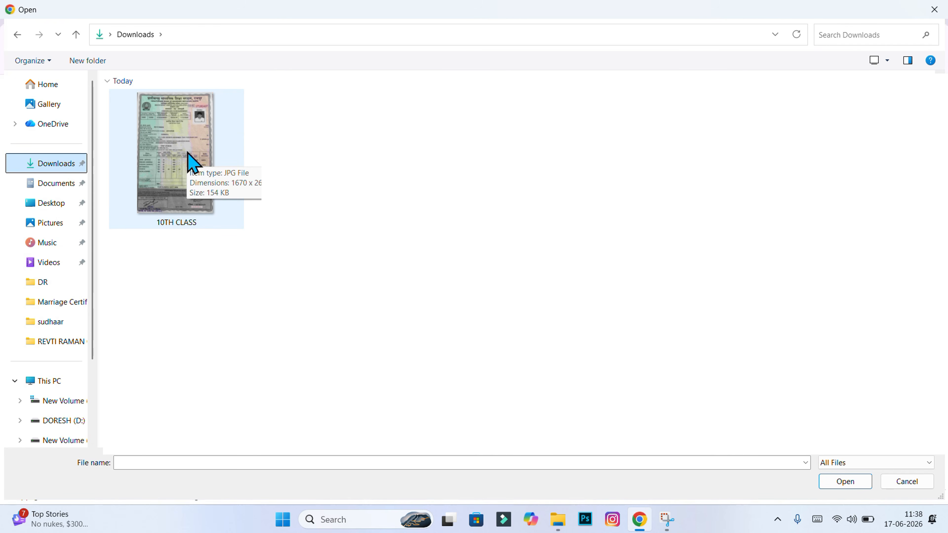
{"action": "left_click", "coordinate": [192, 163]}
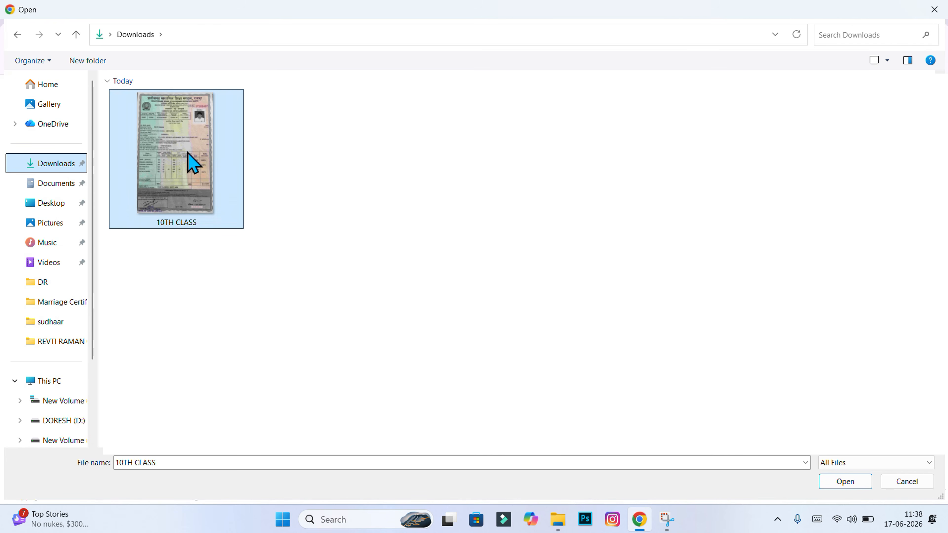
{"action": "left_click", "coordinate": [854, 482]}
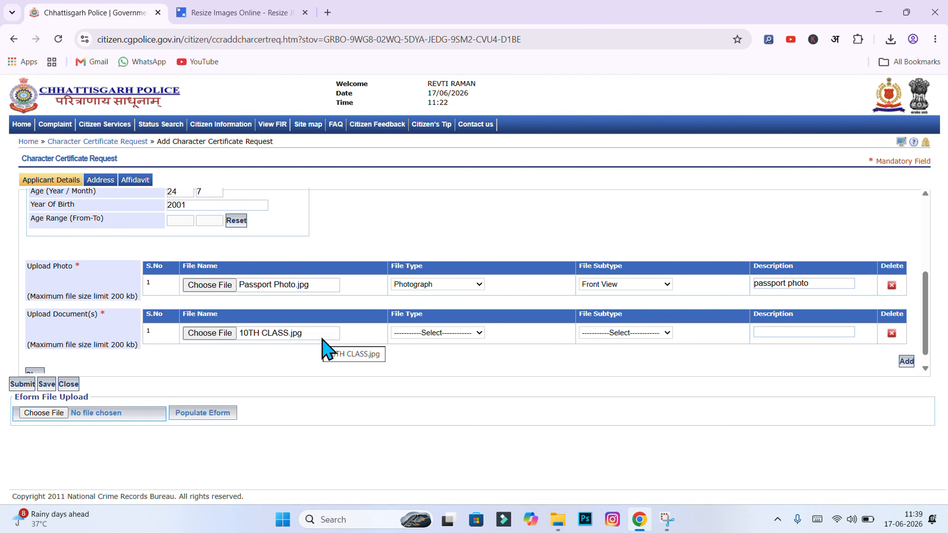
Set the first document's type to Documents, subtype 10th or 12th marksheet
{"action": "left_click", "coordinate": [425, 333]}
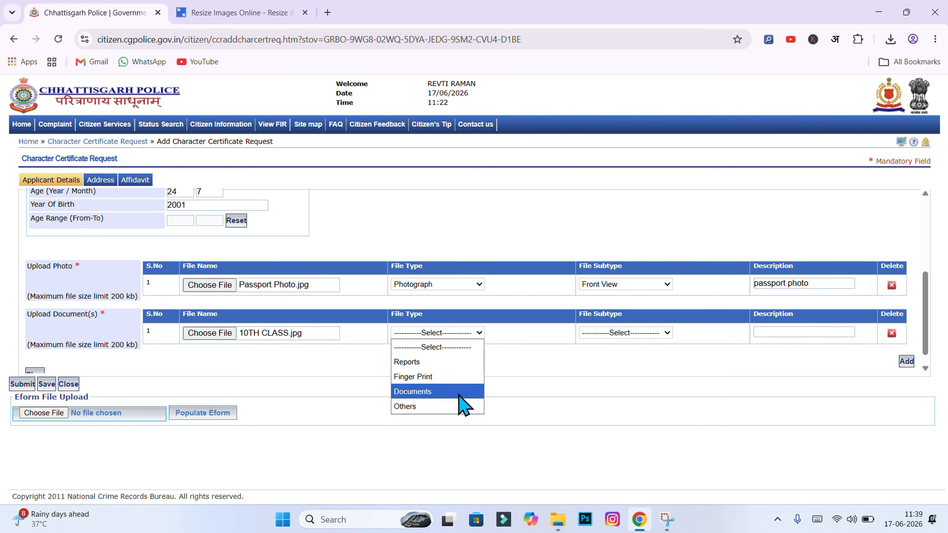
{"action": "left_click", "coordinate": [433, 392]}
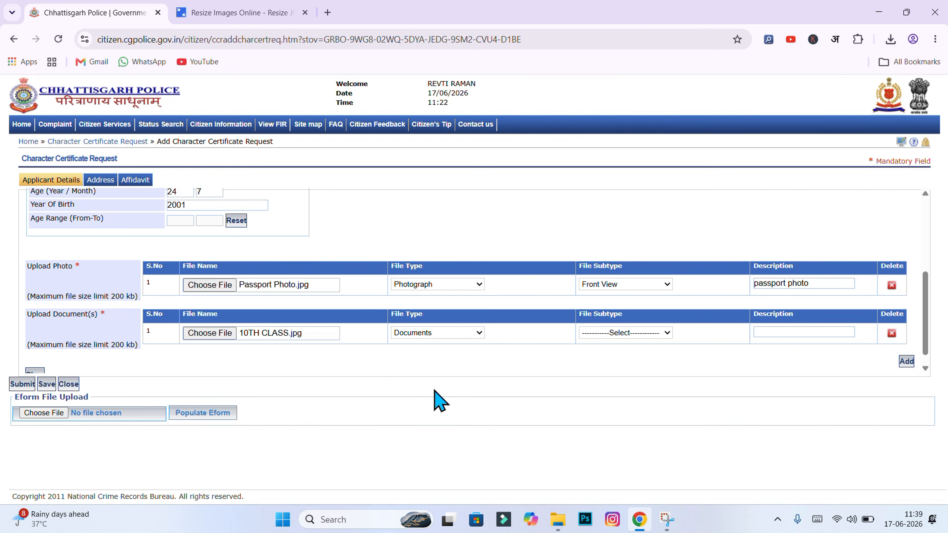
{"action": "left_click", "coordinate": [630, 334]}
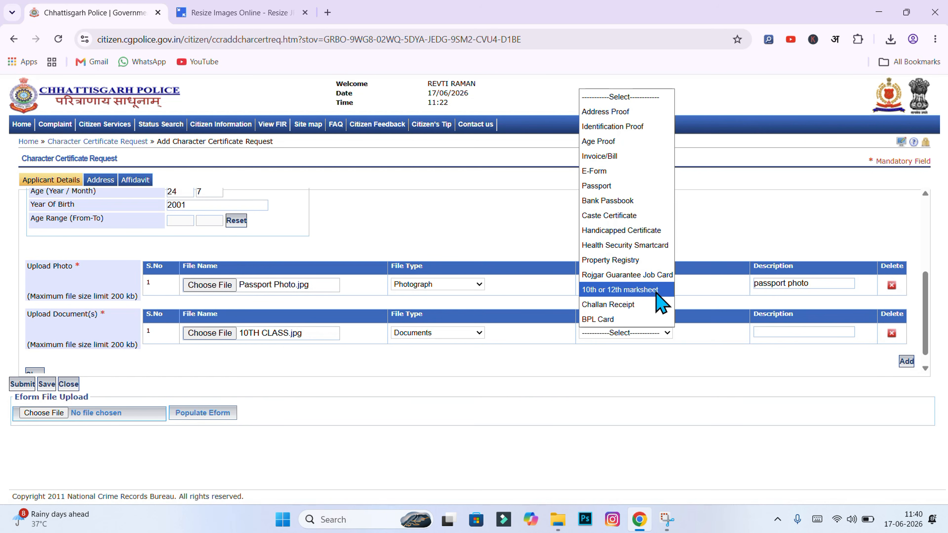
{"action": "left_click", "coordinate": [620, 290]}
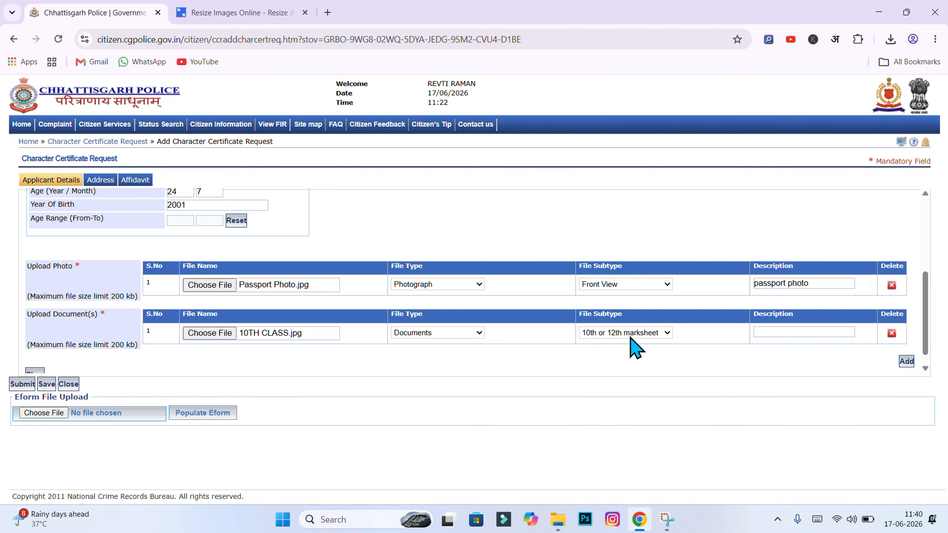
{"action": "left_click", "coordinate": [765, 332]}
Add a second document row, try attaching ADHAAR CARD, and dismiss the over-200kb warning
{"action": "left_click", "coordinate": [906, 362]}
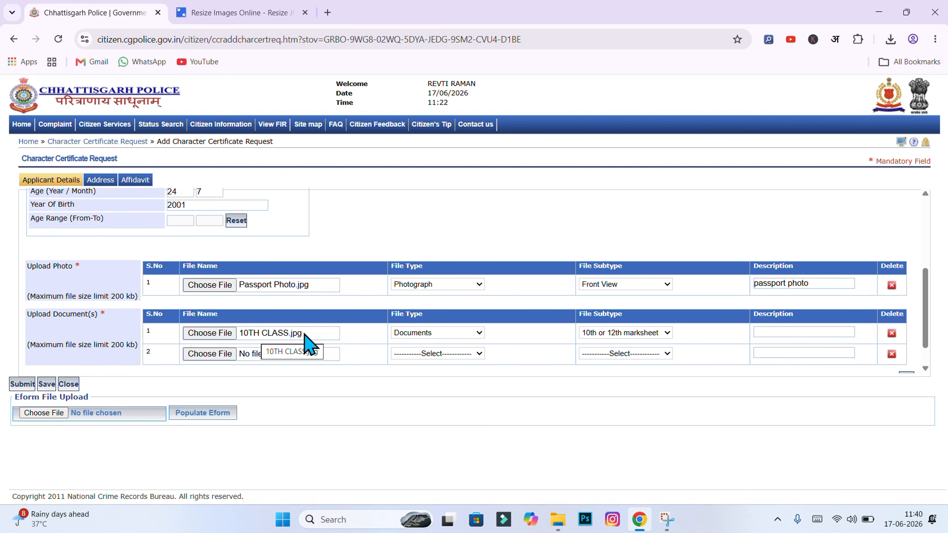
{"action": "left_click", "coordinate": [218, 356]}
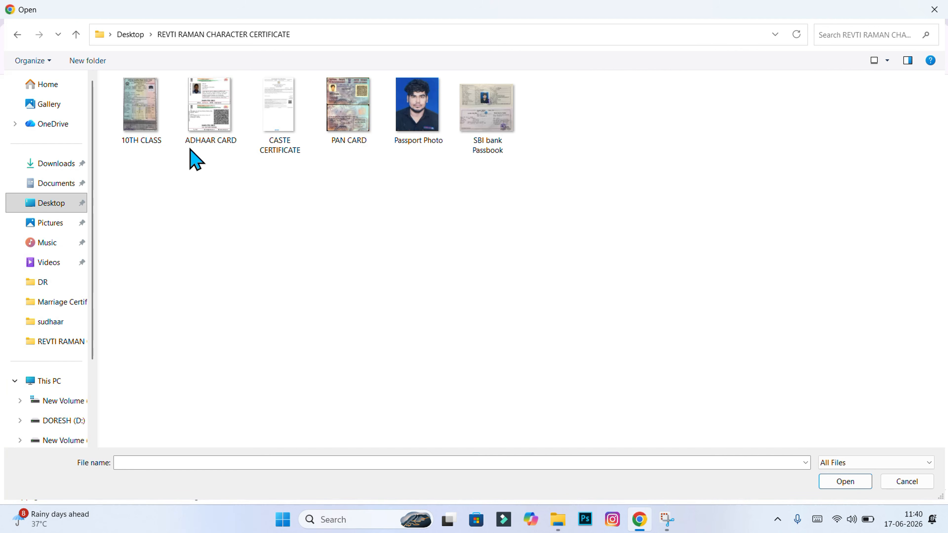
{"action": "double_click", "coordinate": [210, 136]}
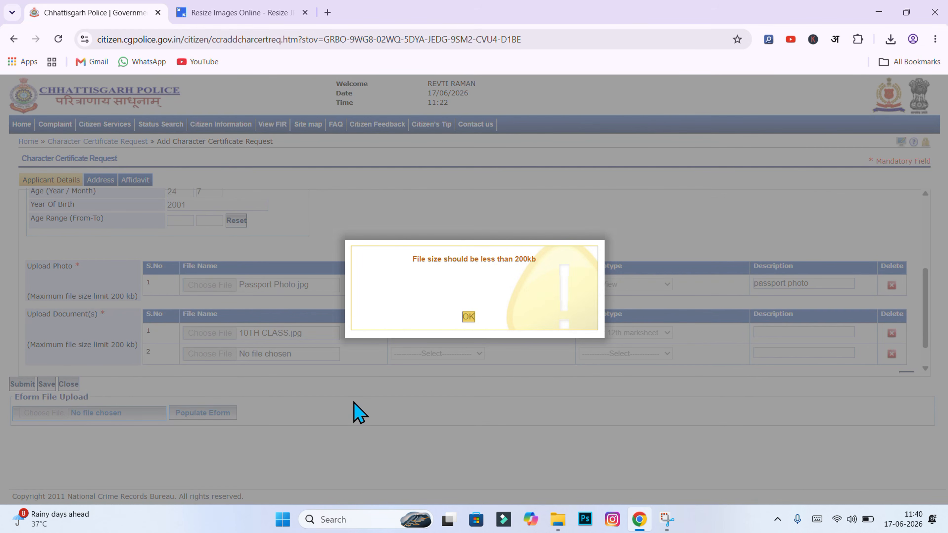
{"action": "left_click", "coordinate": [468, 317]}
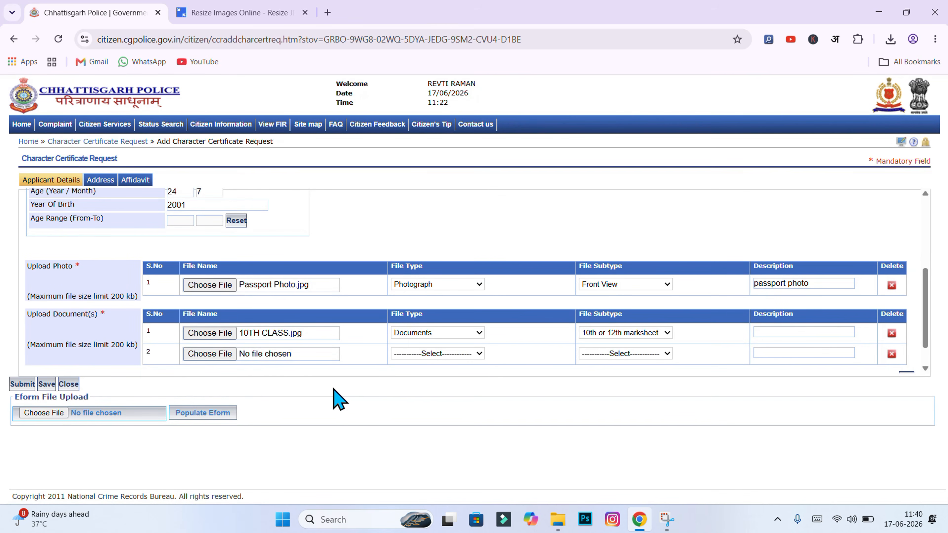
Check the file sizes of ADHAAR CARD, CASTE CERTIFICATE, PAN CARD, Passport Photo and SBI bank Passbook
{"action": "left_click", "coordinate": [558, 519]}
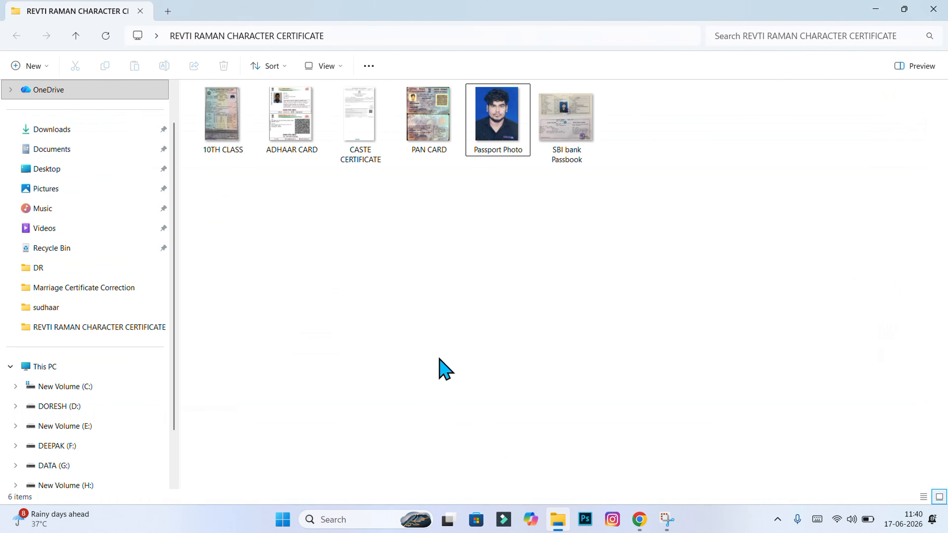
{"action": "left_click", "coordinate": [313, 150]}
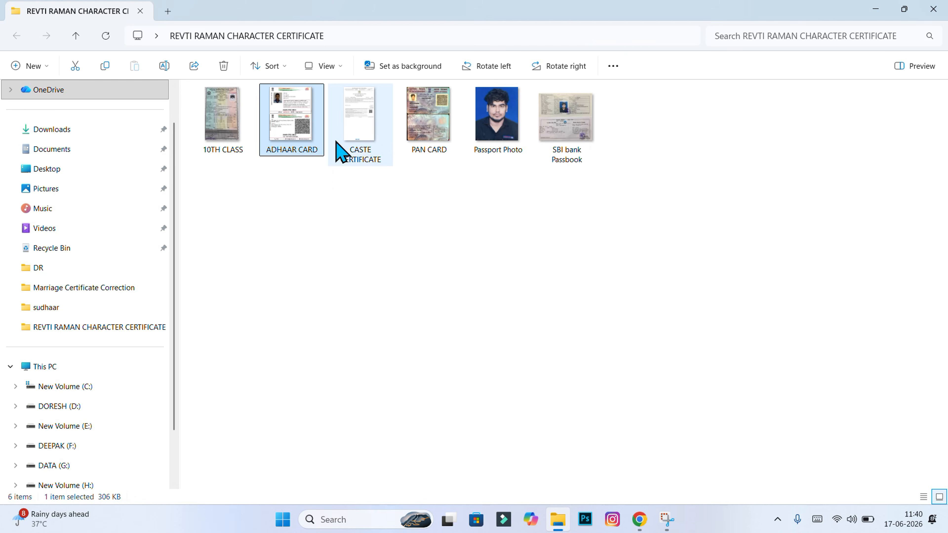
{"action": "left_click", "coordinate": [348, 141]}
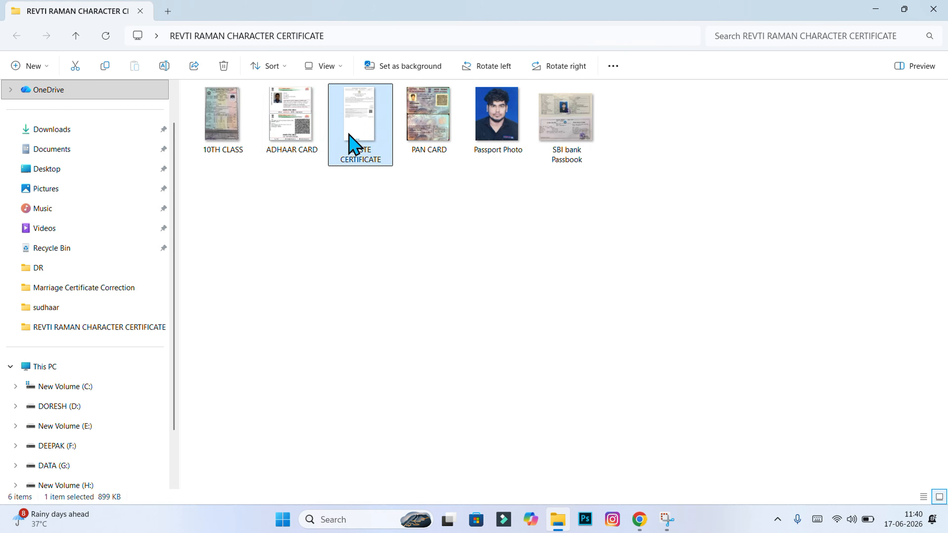
{"action": "left_click", "coordinate": [408, 154]}
{"action": "left_click", "coordinate": [510, 131]}
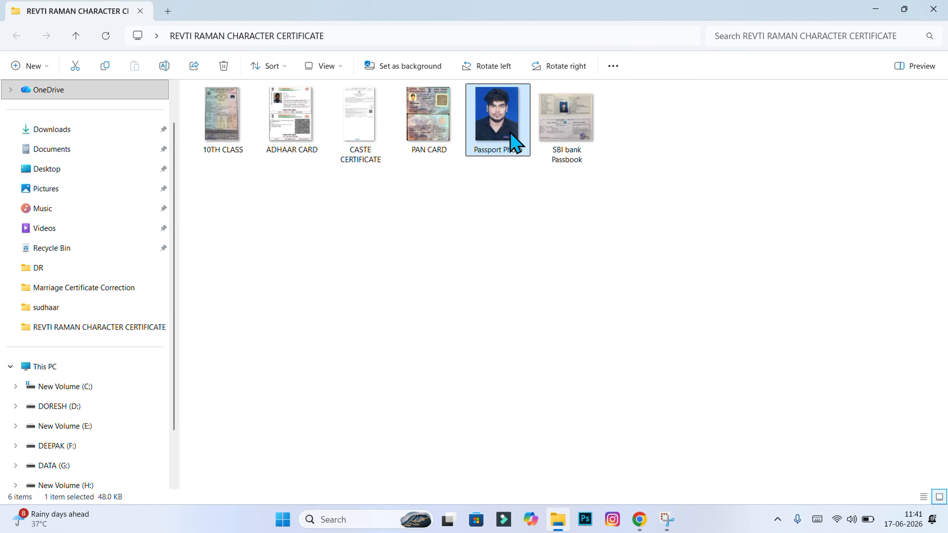
{"action": "left_click", "coordinate": [552, 146]}
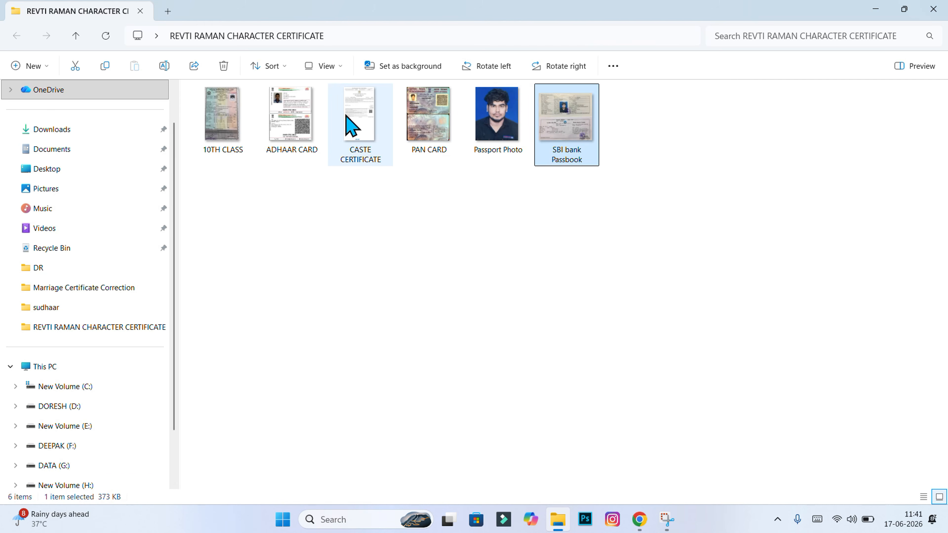
{"action": "left_click", "coordinate": [265, 371]}
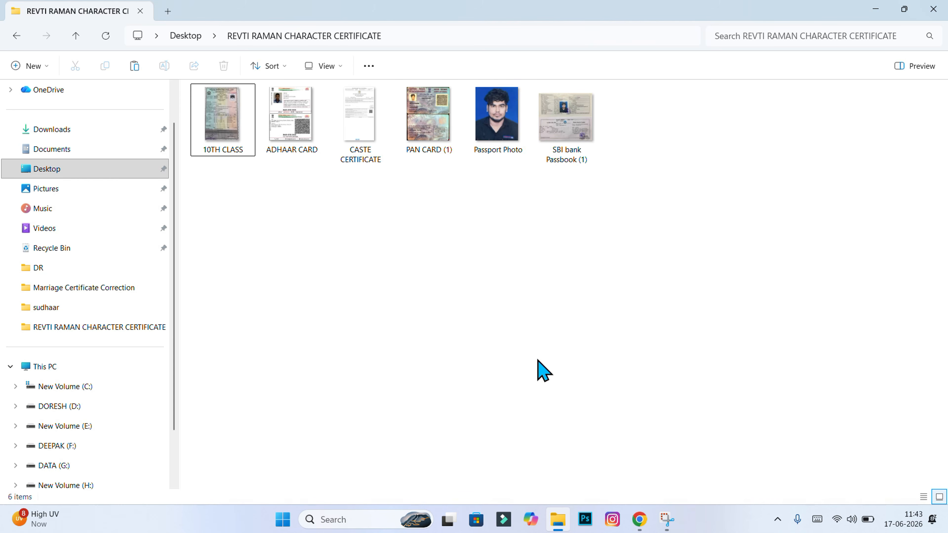
Recheck ADHAAR CARD, CASTE CERTIFICATE, PAN CARD (1) and SBI bank Passbook (1) sizes, then return to the form
{"action": "left_click", "coordinate": [290, 146]}
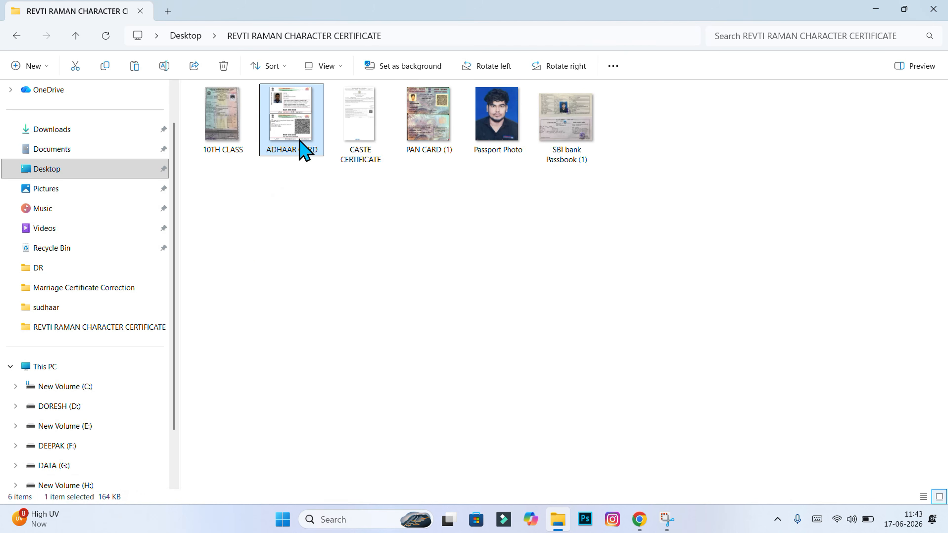
{"action": "key", "text": "Right"}
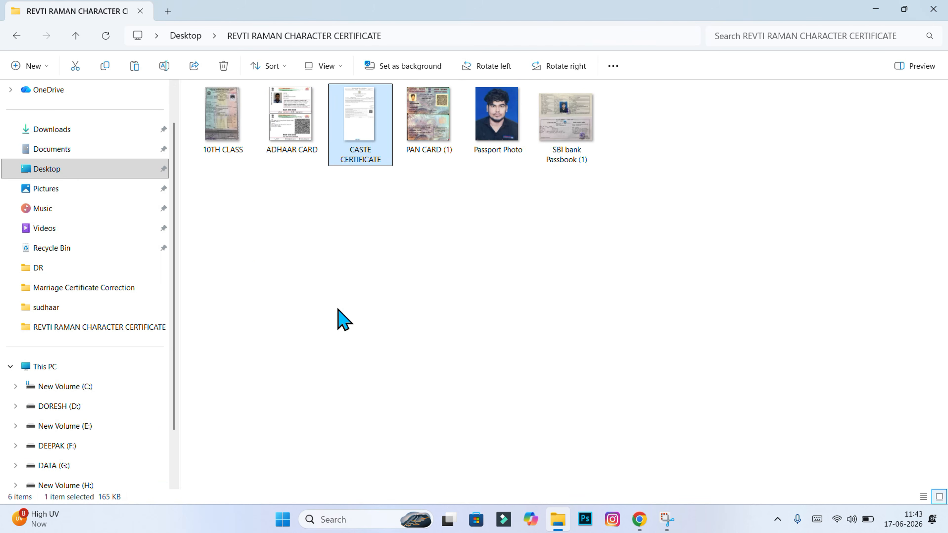
{"action": "left_click", "coordinate": [427, 151]}
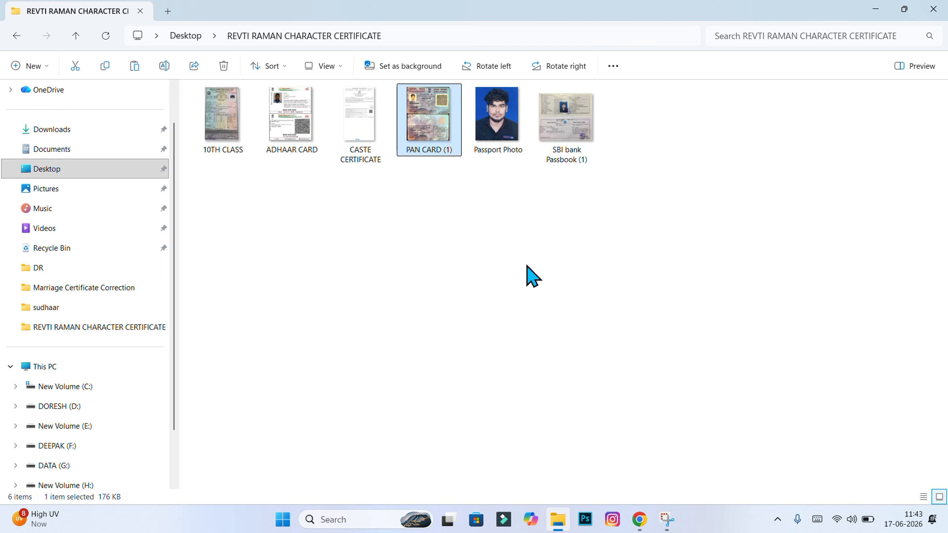
{"action": "left_click", "coordinate": [566, 154]}
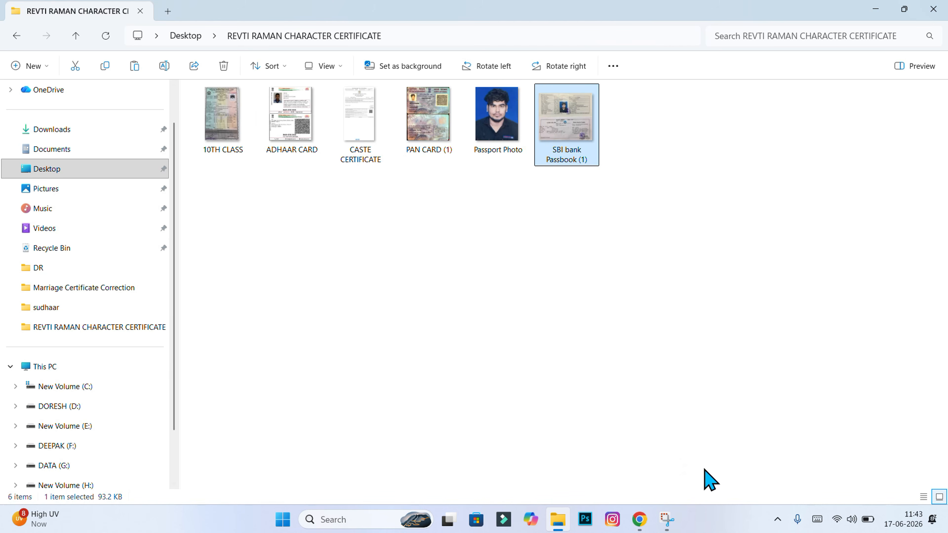
{"action": "left_click", "coordinate": [639, 520]}
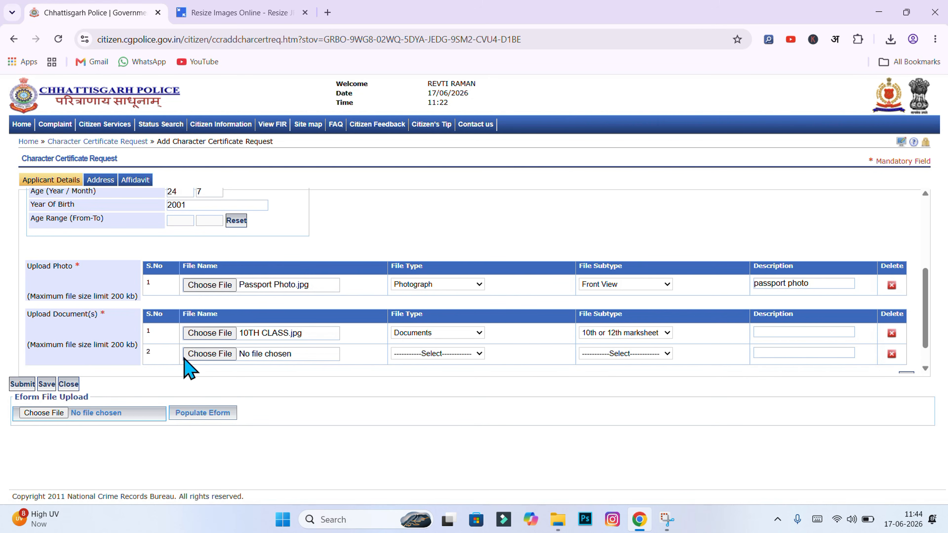
Attach ADHAAR CARD.jpg to document row 2 as type Documents, subtype Address Proof
{"action": "left_click", "coordinate": [221, 355]}
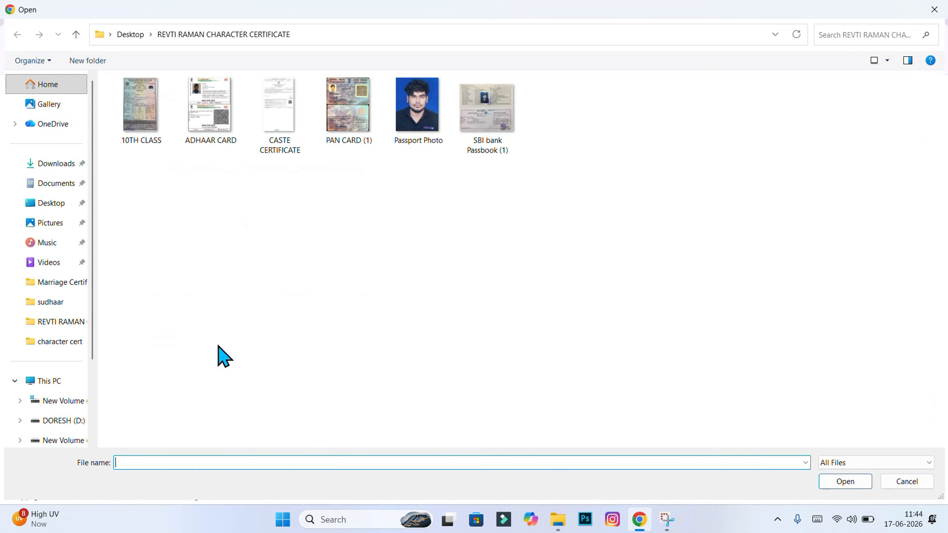
{"action": "left_click", "coordinate": [220, 125]}
{"action": "left_click", "coordinate": [825, 482]}
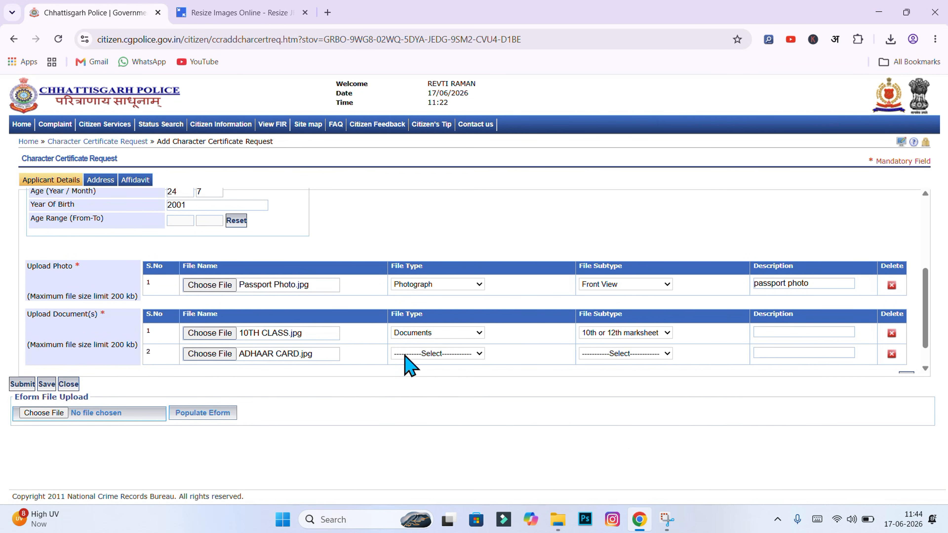
{"action": "left_click", "coordinate": [406, 357]}
{"action": "left_click", "coordinate": [429, 412]}
{"action": "left_click", "coordinate": [609, 357]}
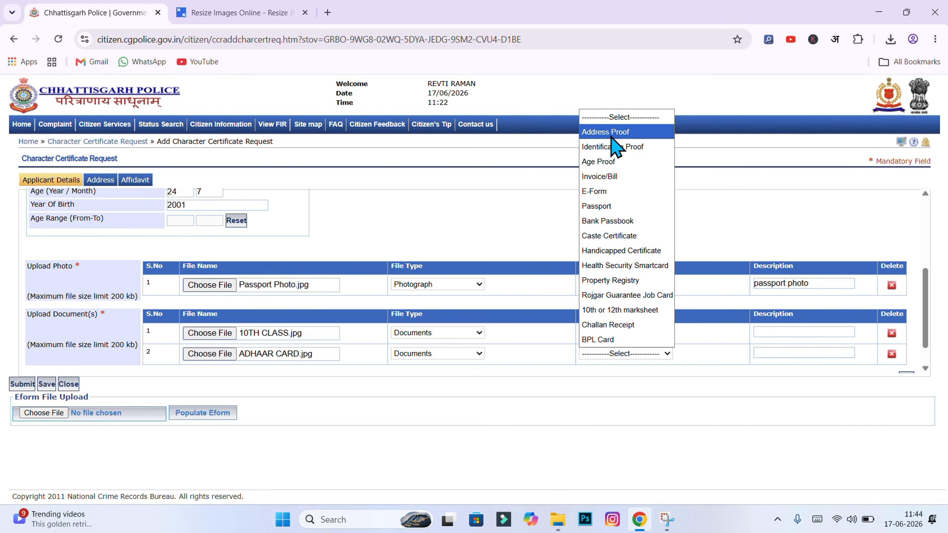
{"action": "left_click", "coordinate": [645, 139]}
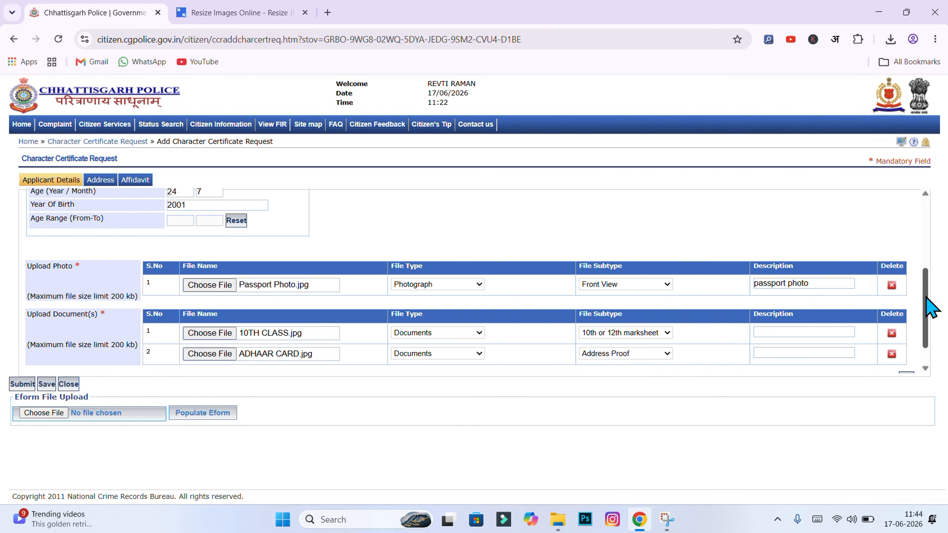
{"action": "left_click_drag", "start_coordinate": [929, 308], "coordinate": [925, 334]}
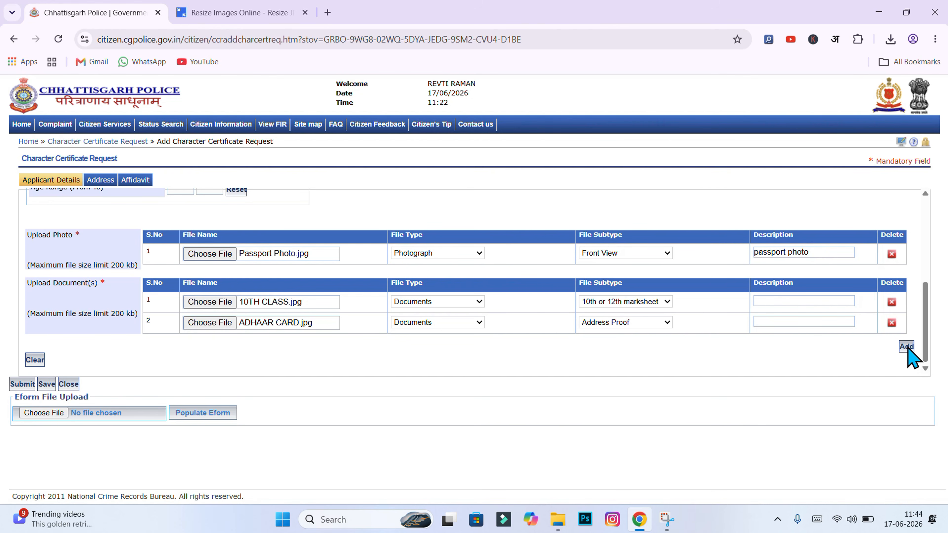
Add a third document row and attach CASTE CERTIFICATE.jpg to it
{"action": "left_click", "coordinate": [906, 347]}
{"action": "scroll", "coordinate": [747, 343], "scroll_direction": "down", "scroll_amount": 1}
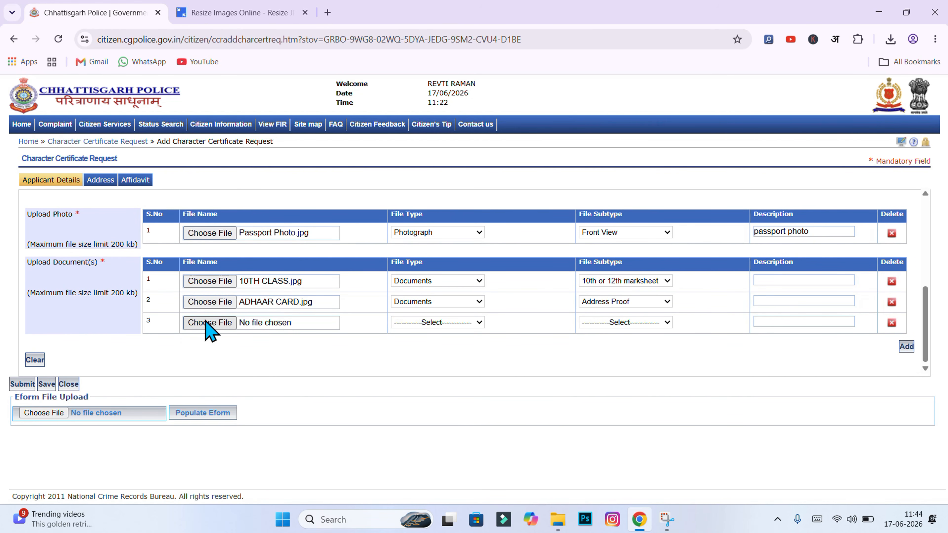
{"action": "left_click", "coordinate": [232, 322]}
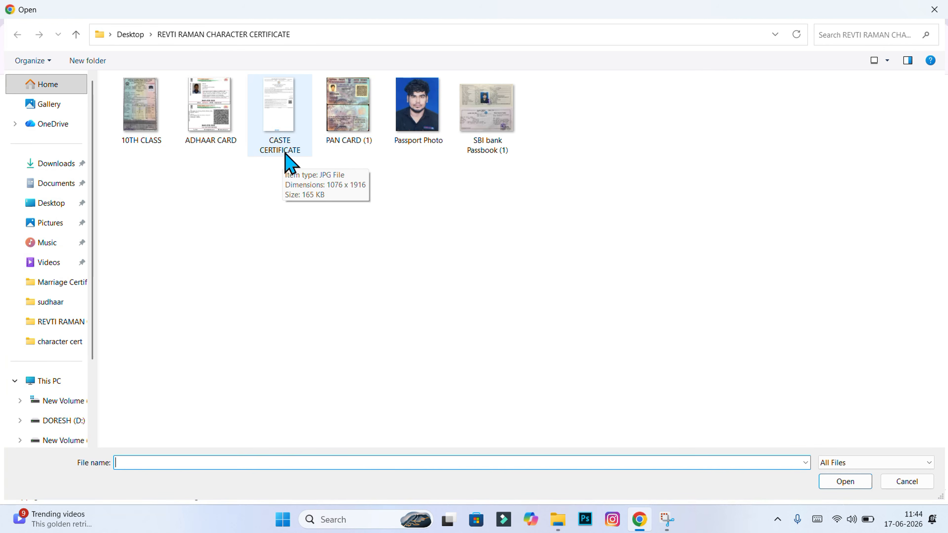
{"action": "left_click", "coordinate": [277, 111]}
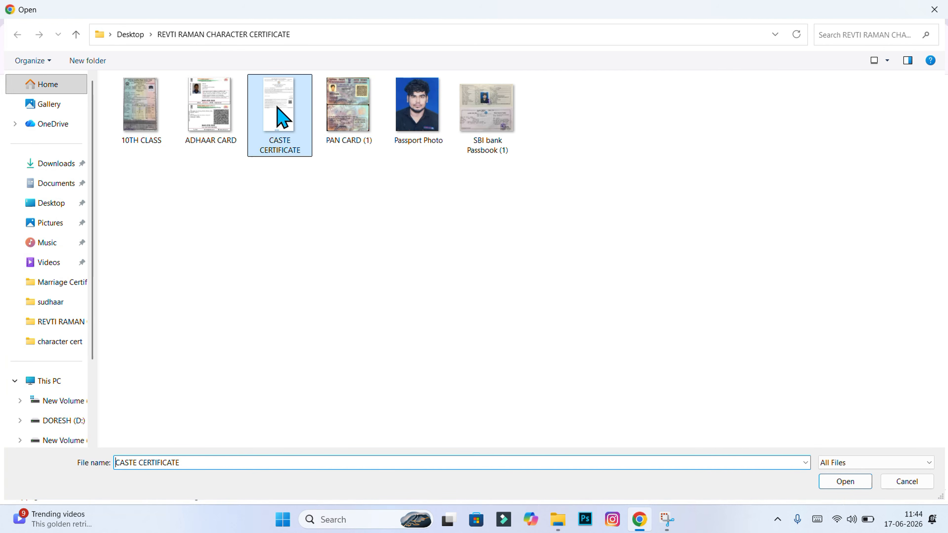
{"action": "left_click", "coordinate": [846, 482]}
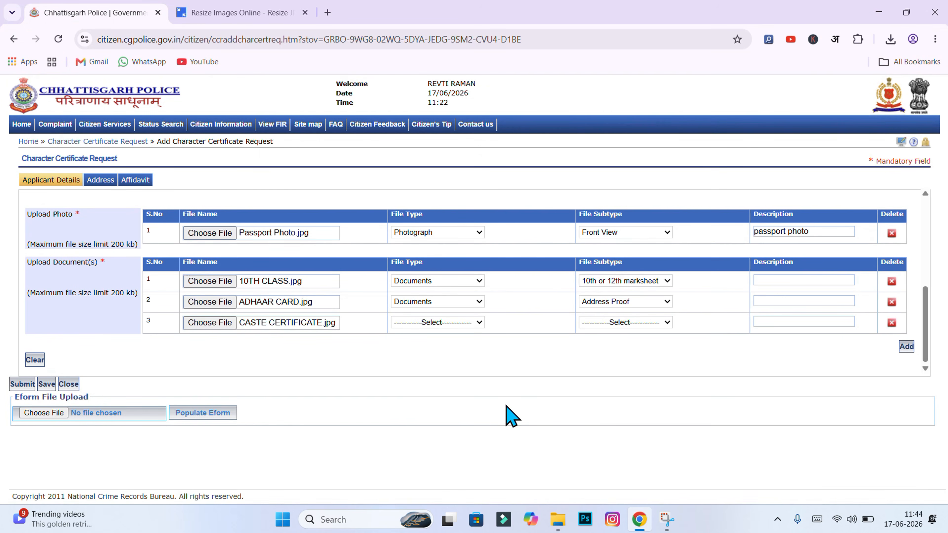
Type row 3 as Documents / Caste Certificate, then add an empty fourth row
{"action": "left_click", "coordinate": [405, 324]}
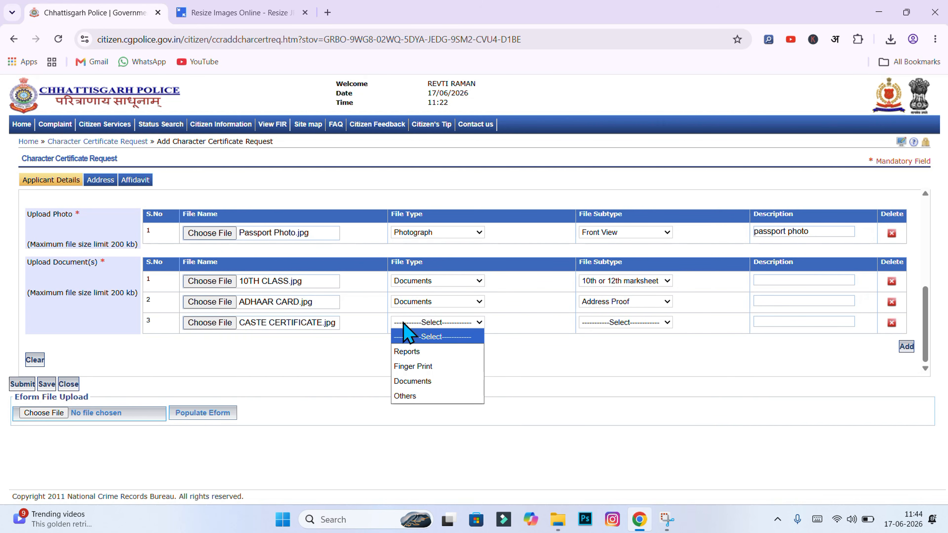
{"action": "left_click", "coordinate": [422, 380]}
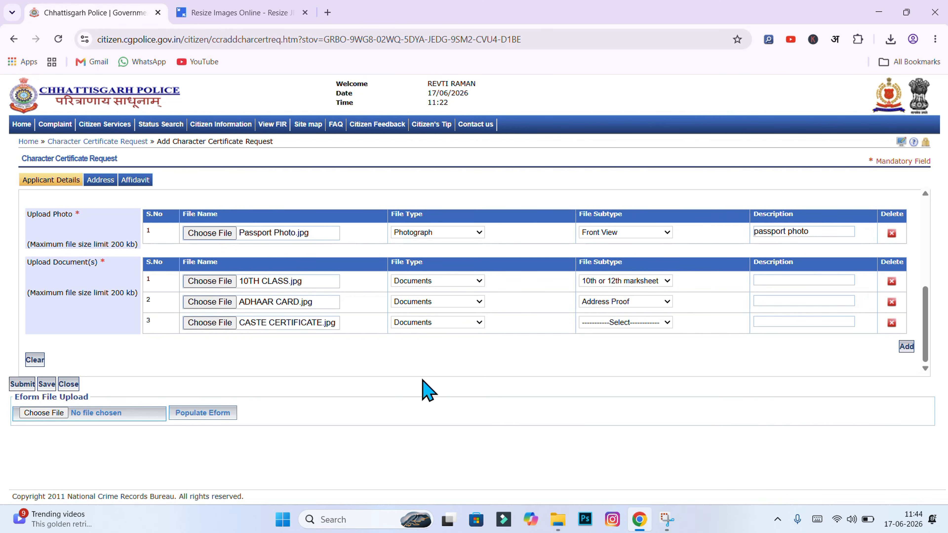
{"action": "left_click", "coordinate": [599, 323]}
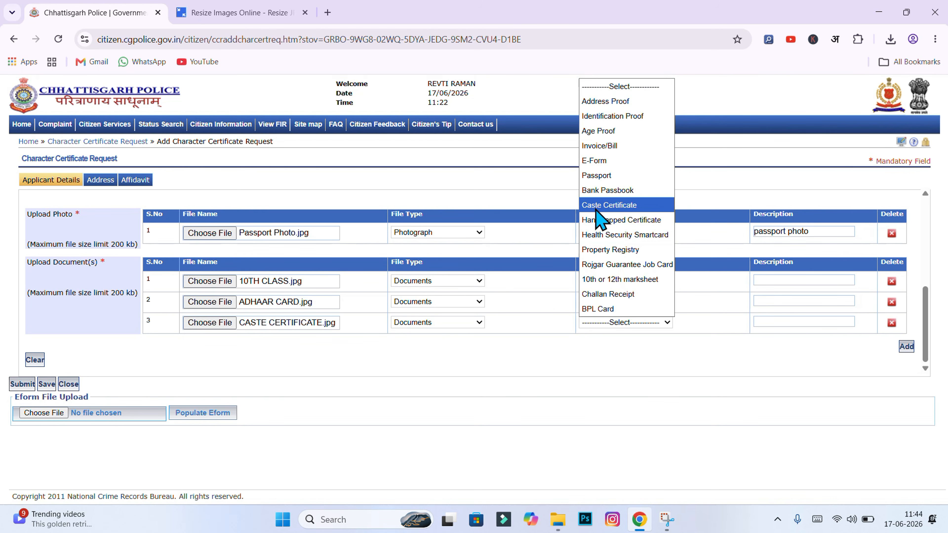
{"action": "left_click", "coordinate": [639, 206]}
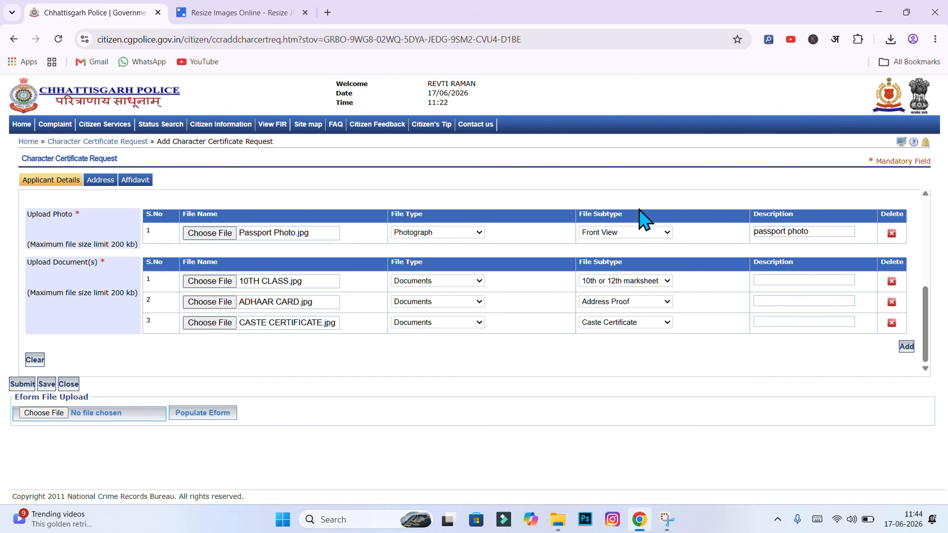
{"action": "left_click", "coordinate": [906, 346]}
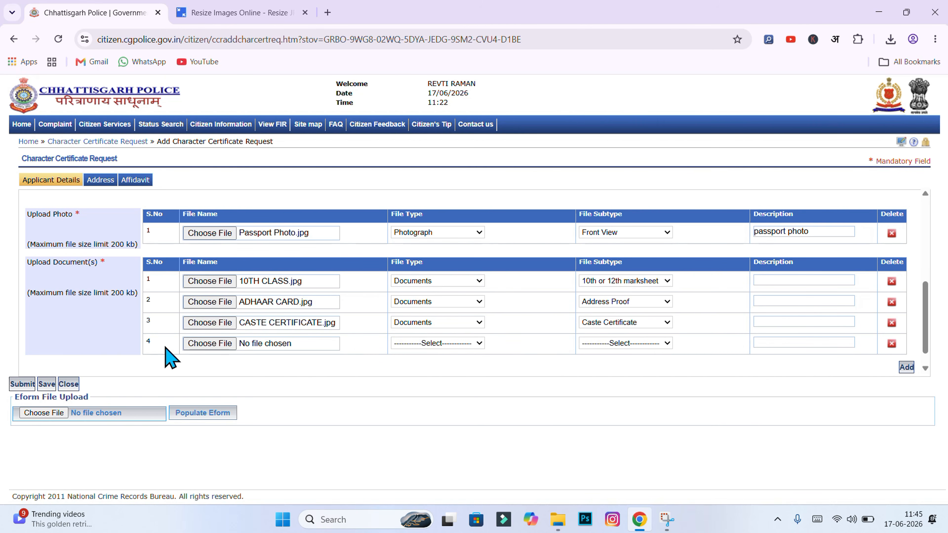
Attach PAN CARD (1).jpg to row 4 as Documents / Identification Proof, then add a fifth row
{"action": "left_click", "coordinate": [209, 343]}
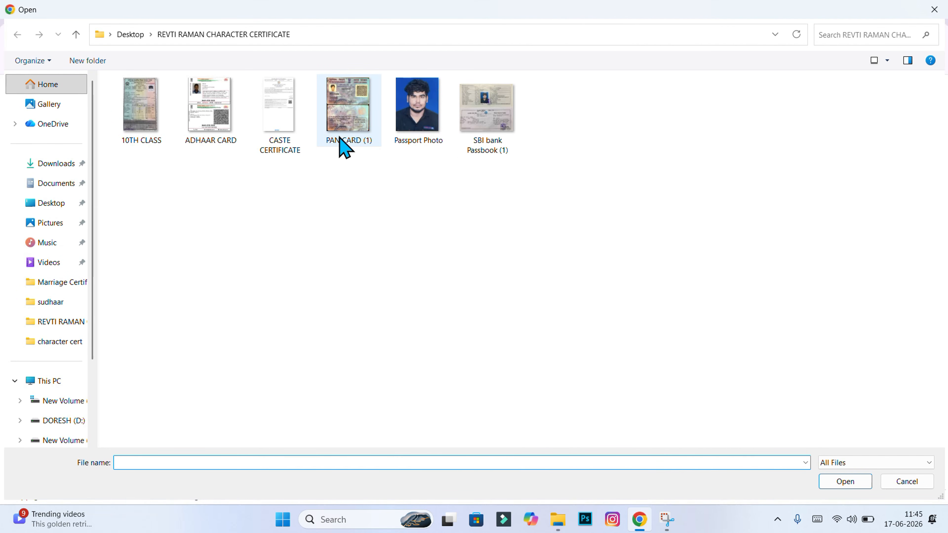
{"action": "left_click", "coordinate": [346, 120]}
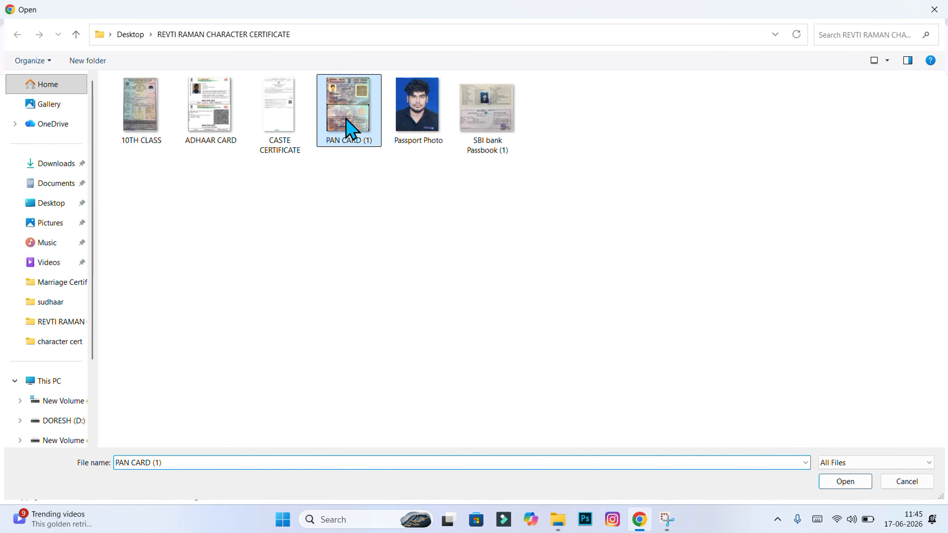
{"action": "left_click", "coordinate": [837, 487]}
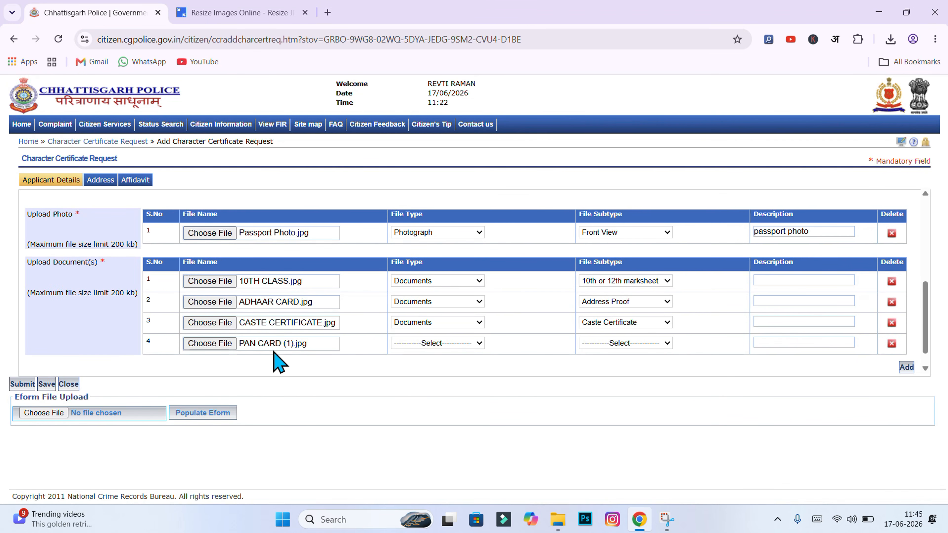
{"action": "left_click", "coordinate": [418, 343]}
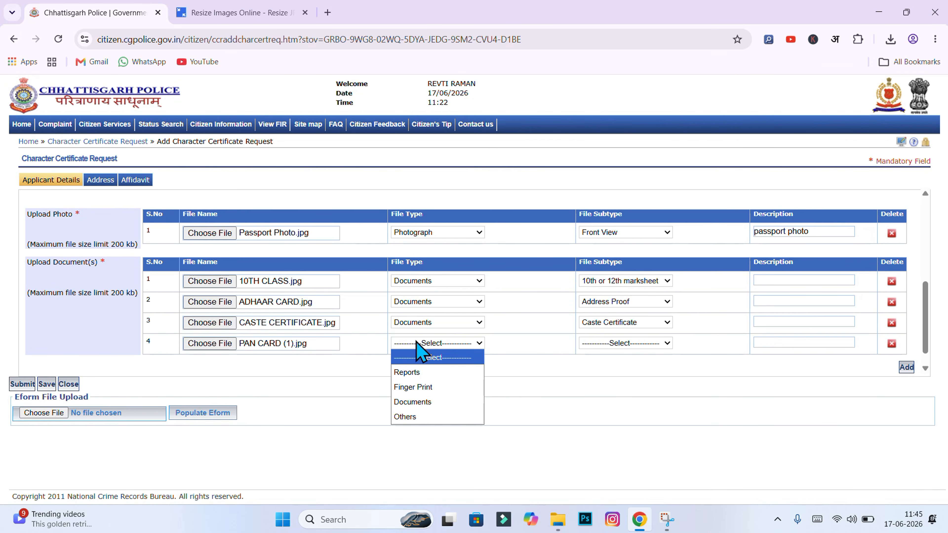
{"action": "left_click", "coordinate": [441, 403]}
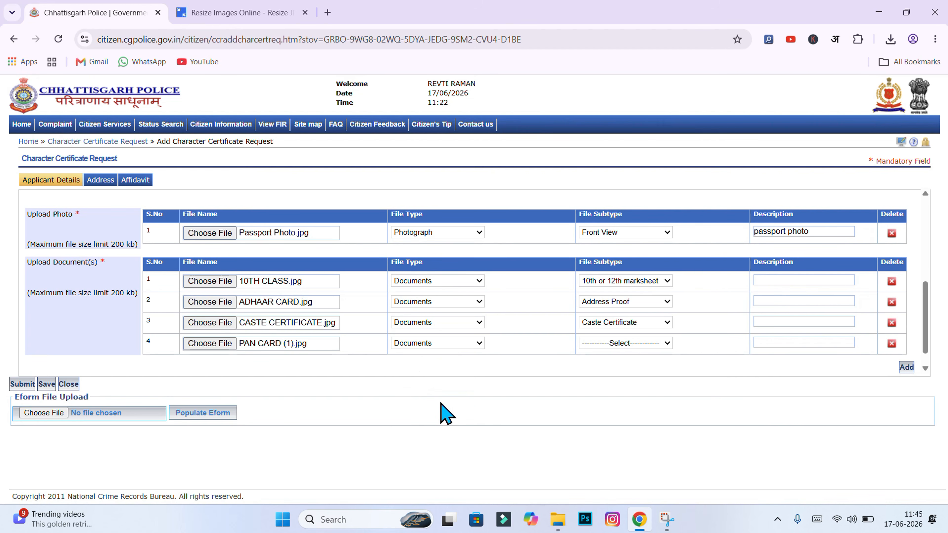
{"action": "left_click", "coordinate": [594, 344]}
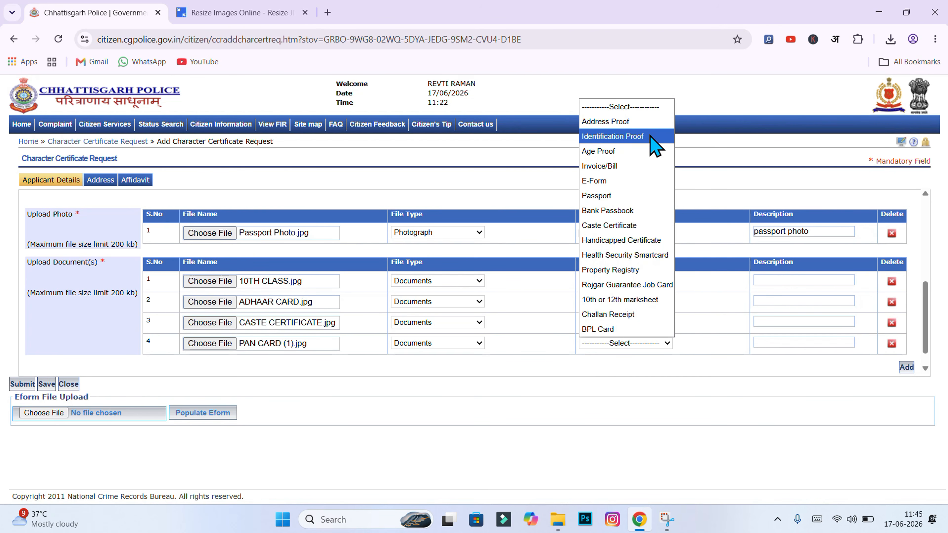
{"action": "left_click", "coordinate": [666, 137]}
{"action": "left_click", "coordinate": [907, 368]}
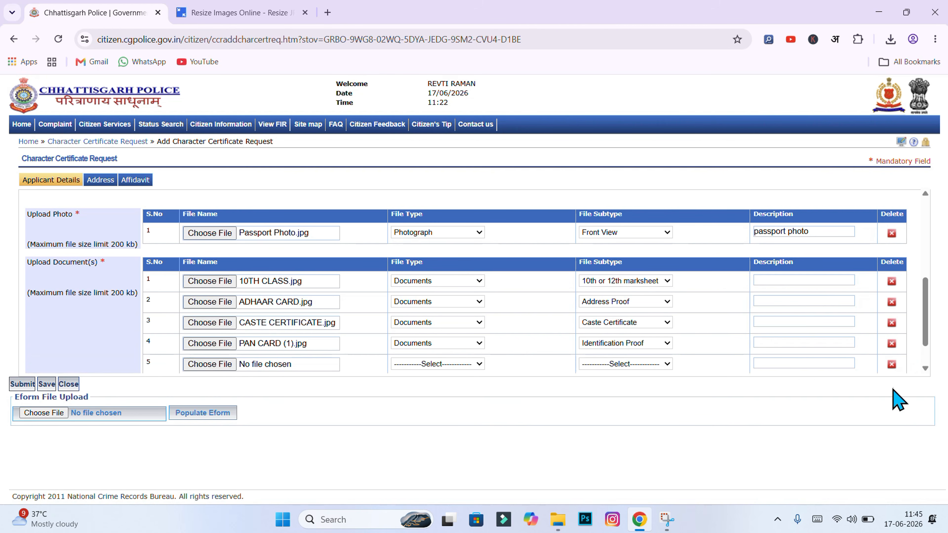
Attach SBI bank Passbook (1).jpg to row 5 as Documents / Bank Passbook, then add a sixth row
{"action": "left_click", "coordinate": [229, 366]}
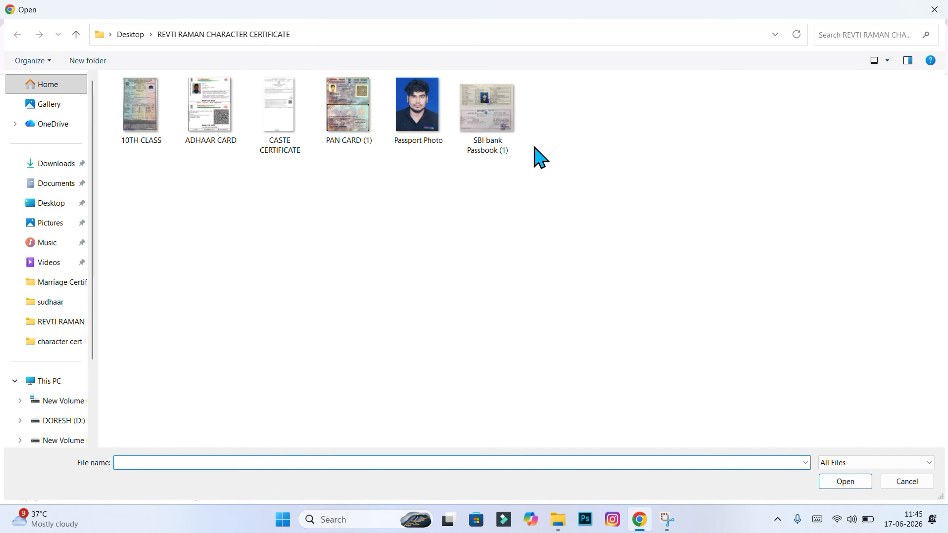
{"action": "left_click", "coordinate": [498, 148]}
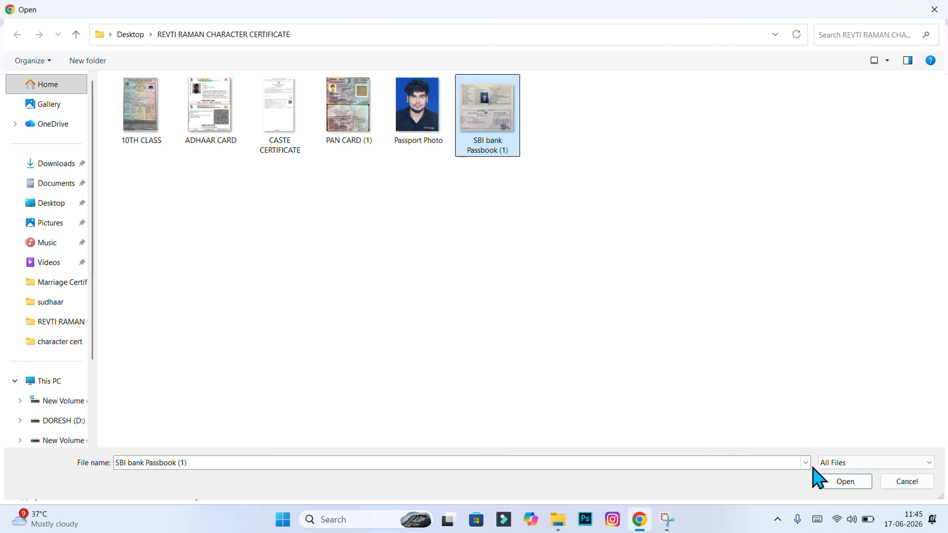
{"action": "left_click", "coordinate": [841, 483]}
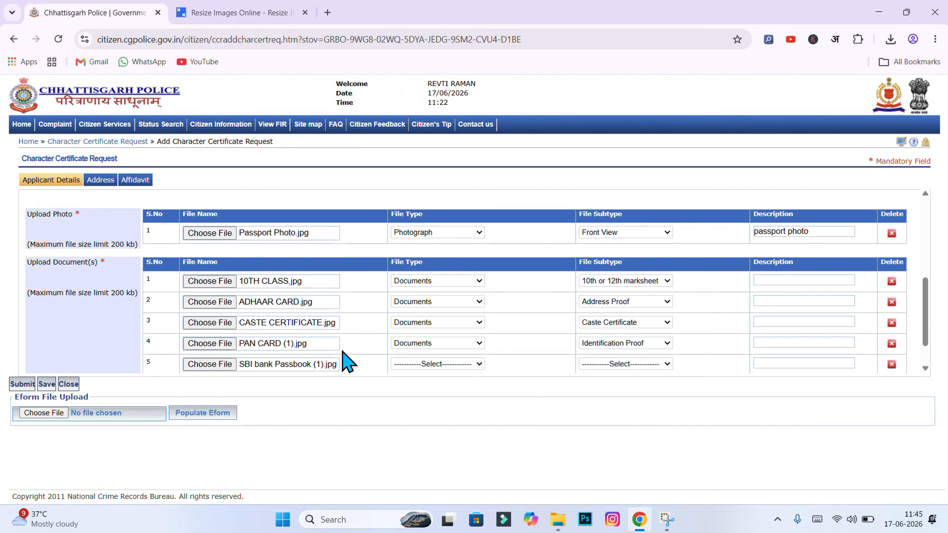
{"action": "left_click", "coordinate": [425, 350]}
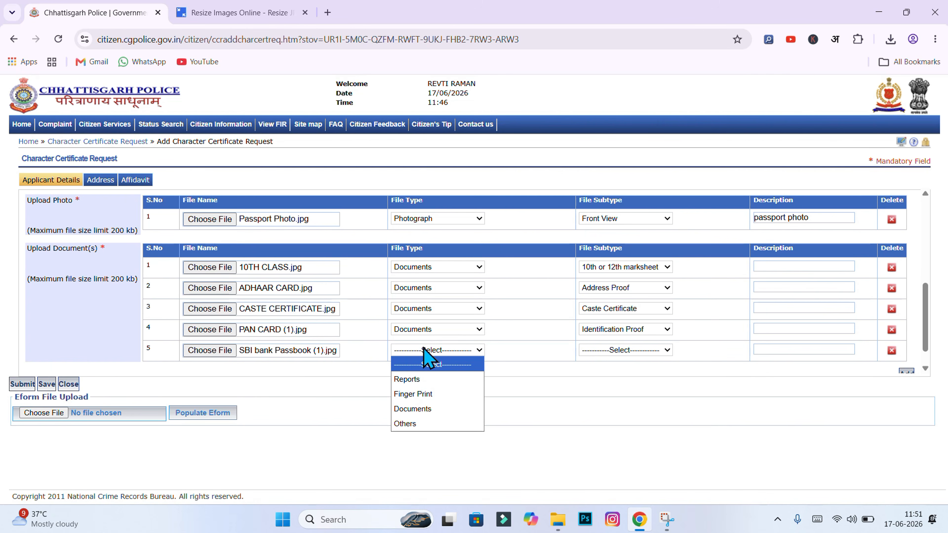
{"action": "left_click", "coordinate": [421, 411]}
{"action": "left_click", "coordinate": [597, 352]}
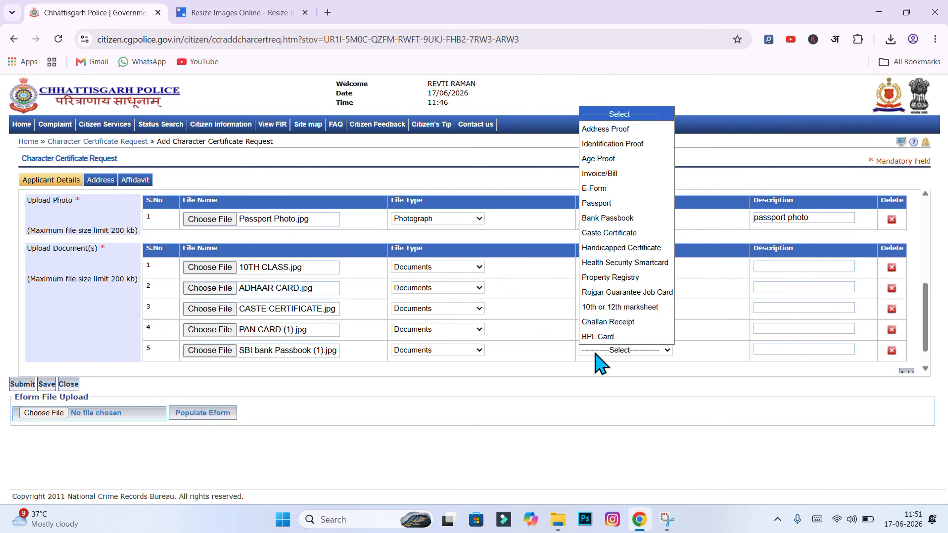
{"action": "left_click", "coordinate": [644, 230]}
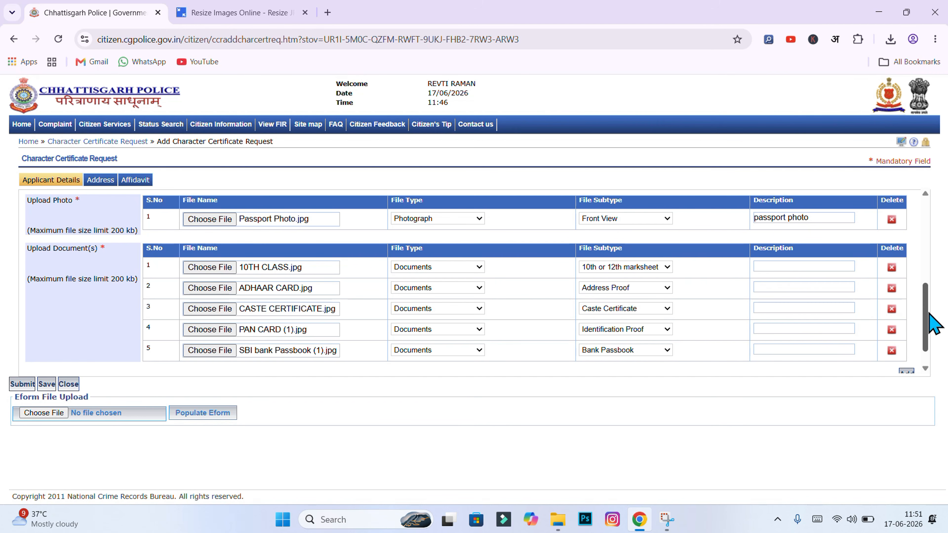
{"action": "scroll", "coordinate": [933, 323], "scroll_direction": "down", "scroll_amount": 1}
{"action": "left_click", "coordinate": [906, 346]}
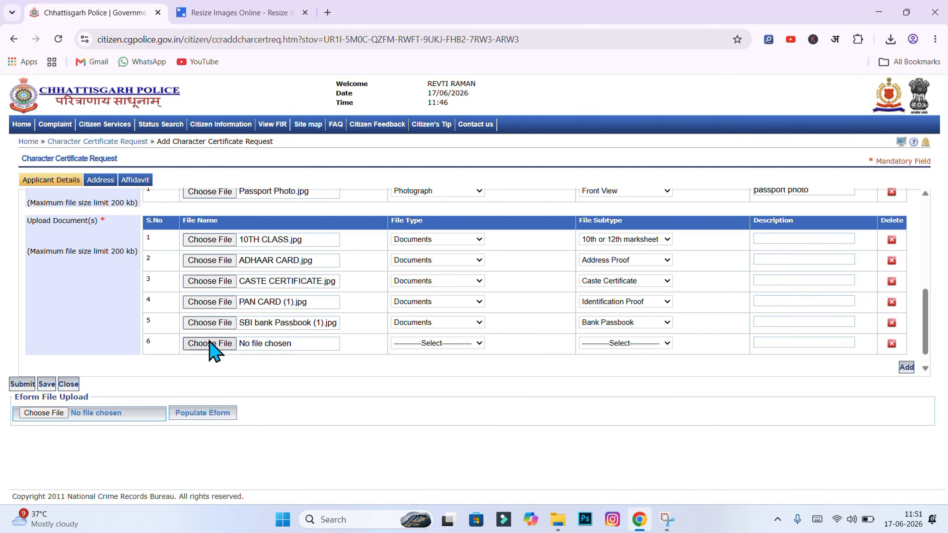
Delete the empty sixth row after confirming, keeping row 5's subtype as Bank Passbook
{"action": "left_click", "coordinate": [892, 344]}
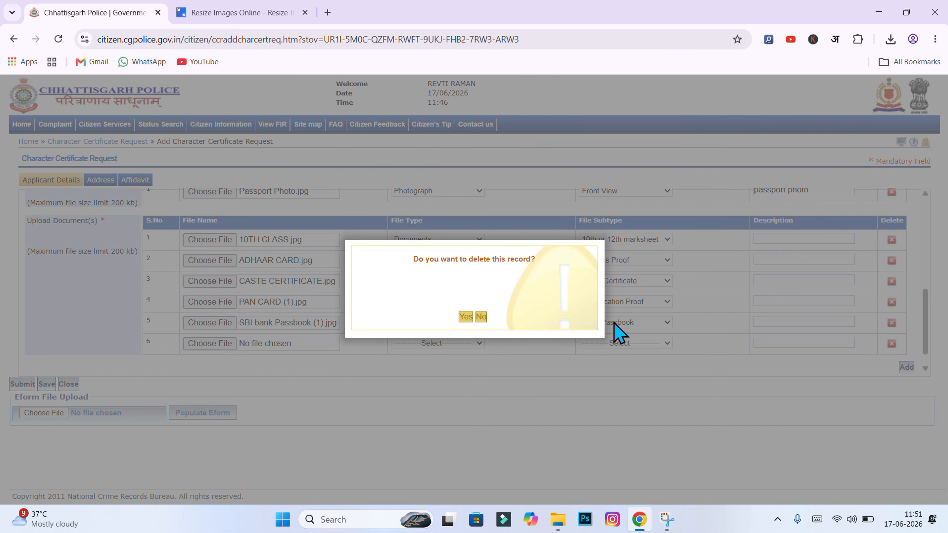
{"action": "left_click", "coordinate": [465, 317]}
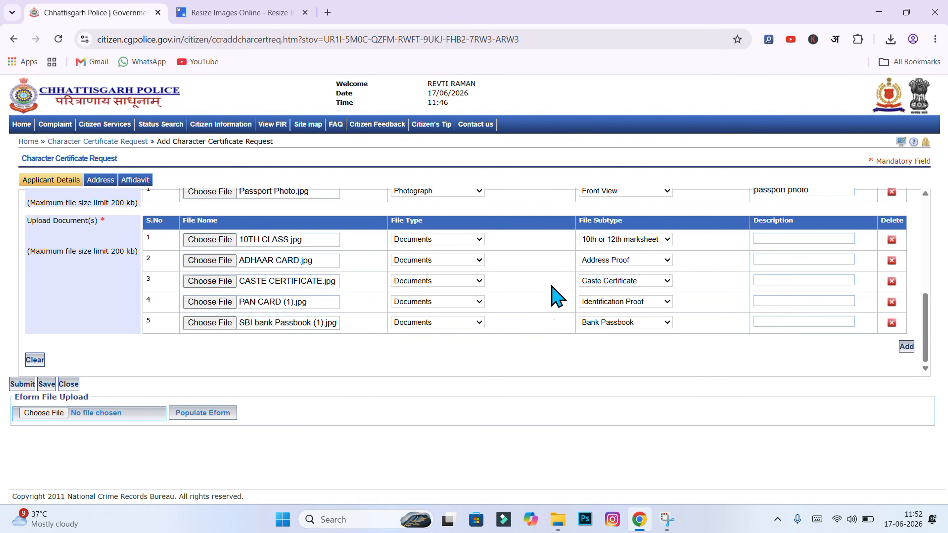
{"action": "left_click", "coordinate": [624, 323]}
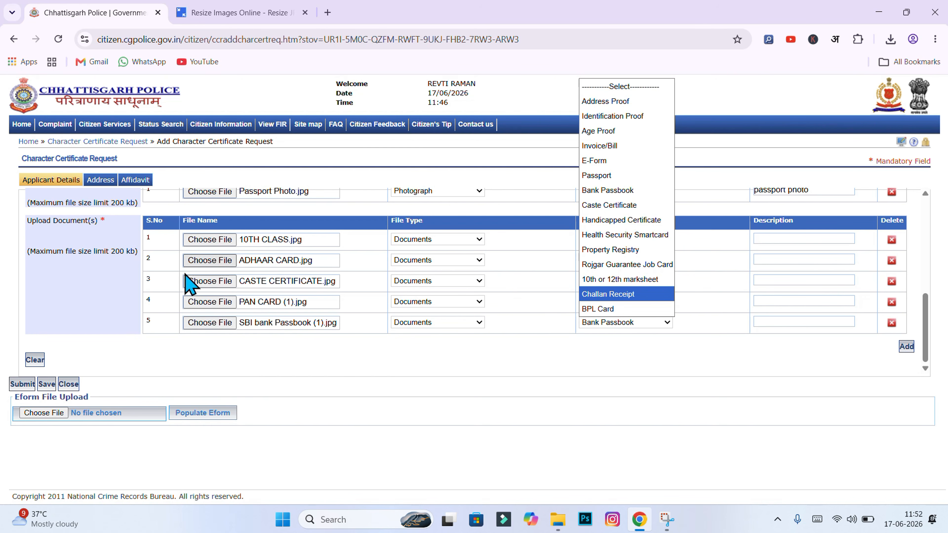
{"action": "left_click", "coordinate": [224, 354]}
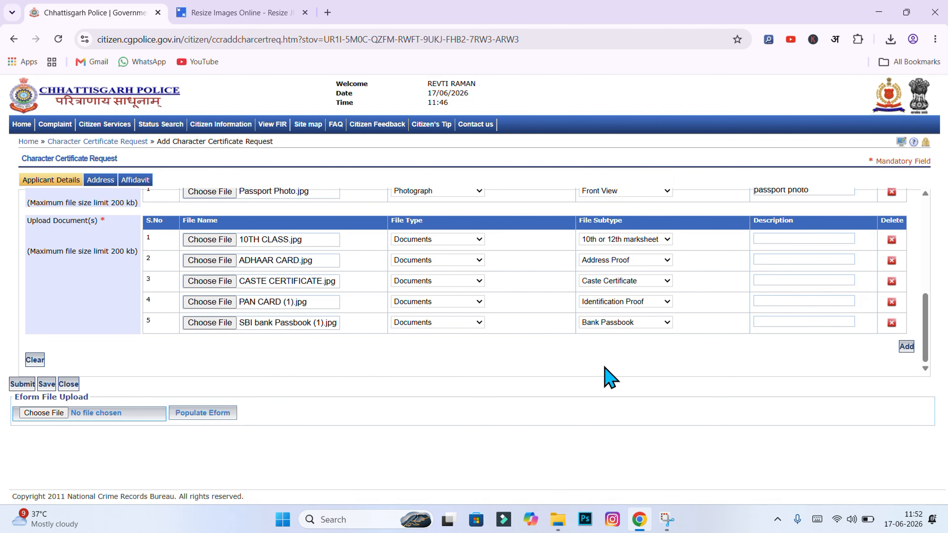
Submit the request and dismiss the 'Please enter present village' alert
{"action": "left_click", "coordinate": [23, 385]}
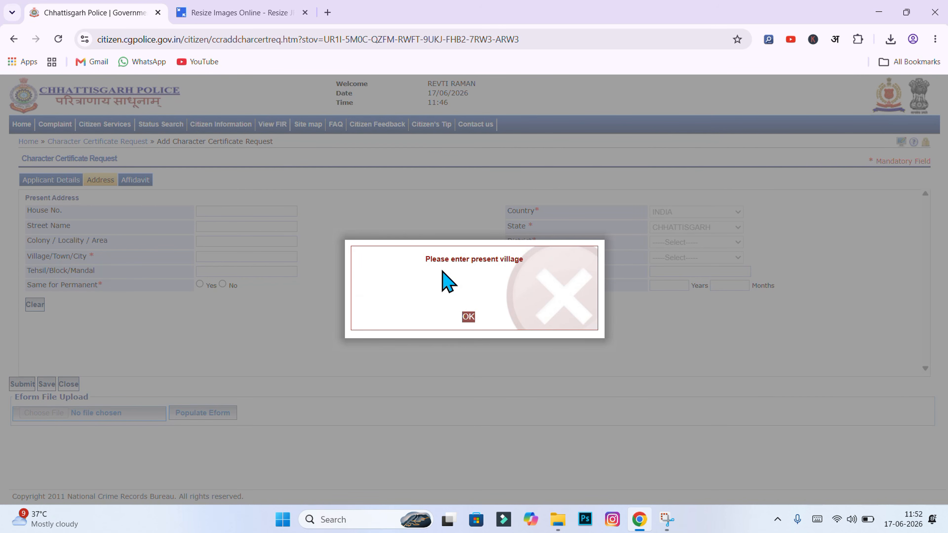
{"action": "left_click", "coordinate": [470, 317]}
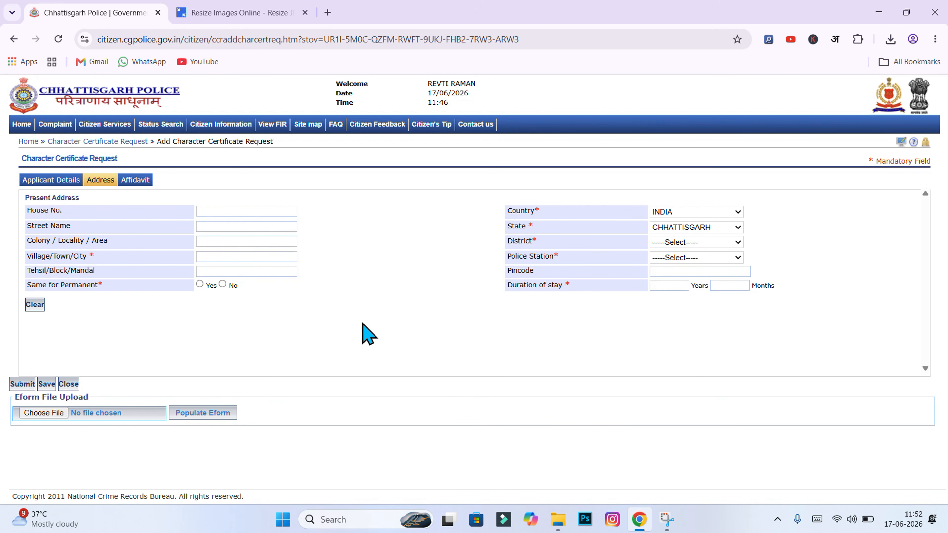
Fill the Present Address house number, street and colony, and enter TILKEJAKORBA as village/town/city
{"action": "left_click", "coordinate": [213, 211]}
{"action": "left_click", "coordinate": [213, 225]}
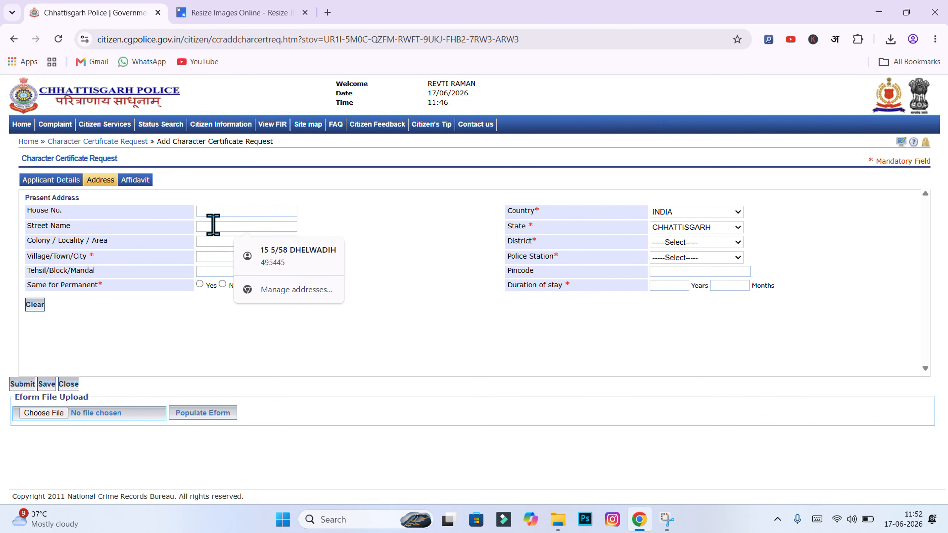
{"action": "left_click", "coordinate": [212, 245]}
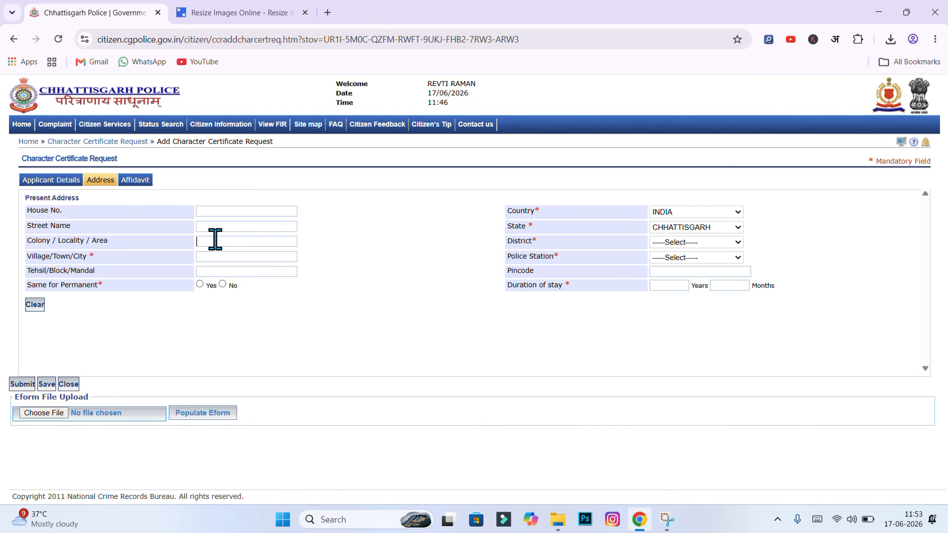
{"action": "left_click", "coordinate": [236, 256]}
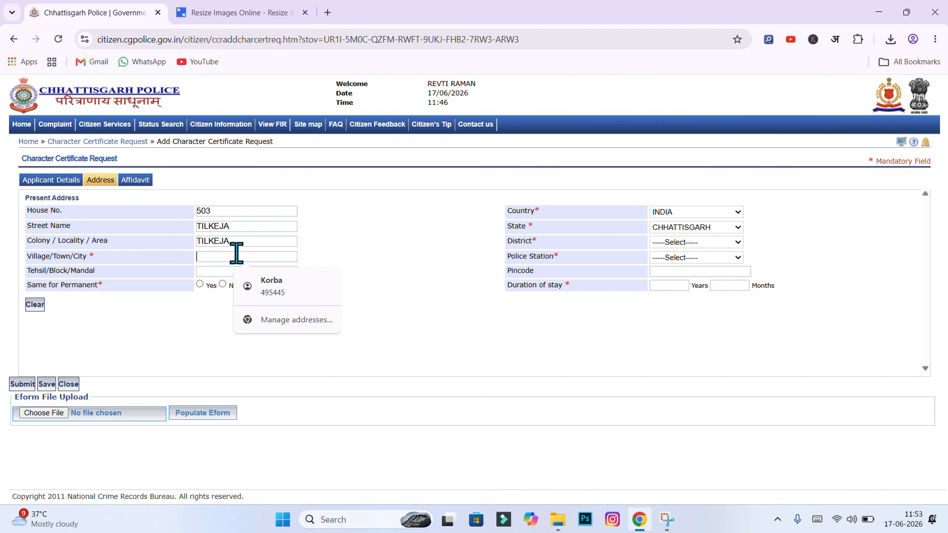
{"action": "type", "text": "TILKEJA"}
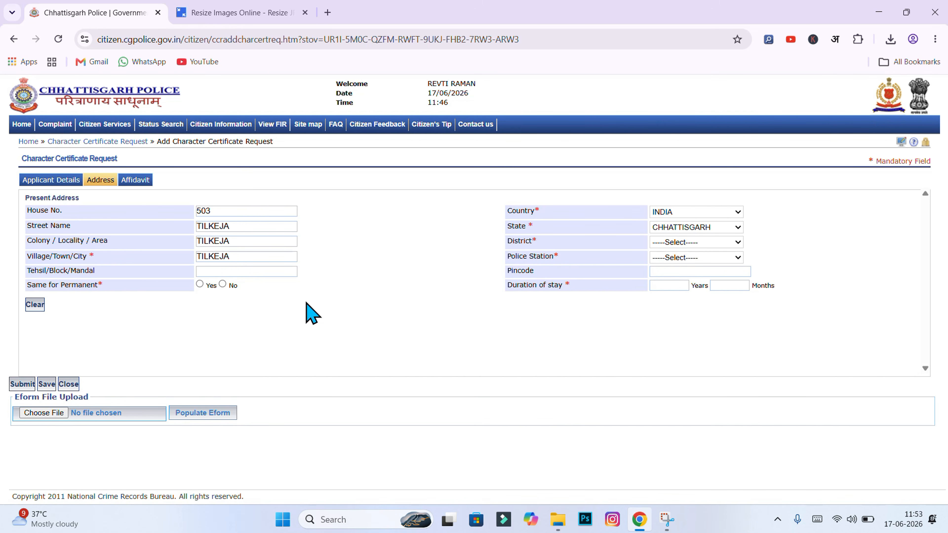
{"action": "type", "text": "KORBA"}
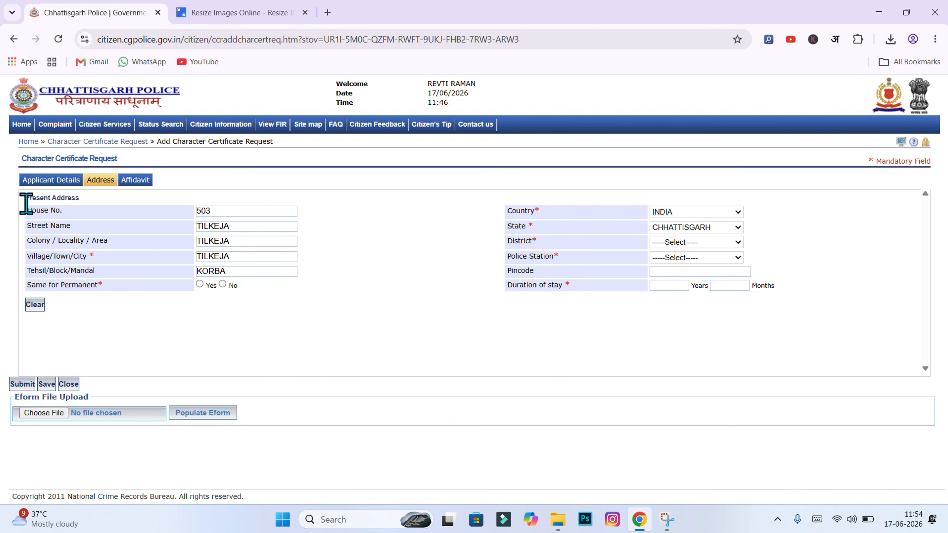
{"action": "left_click_drag", "start_coordinate": [26, 199], "coordinate": [80, 197]}
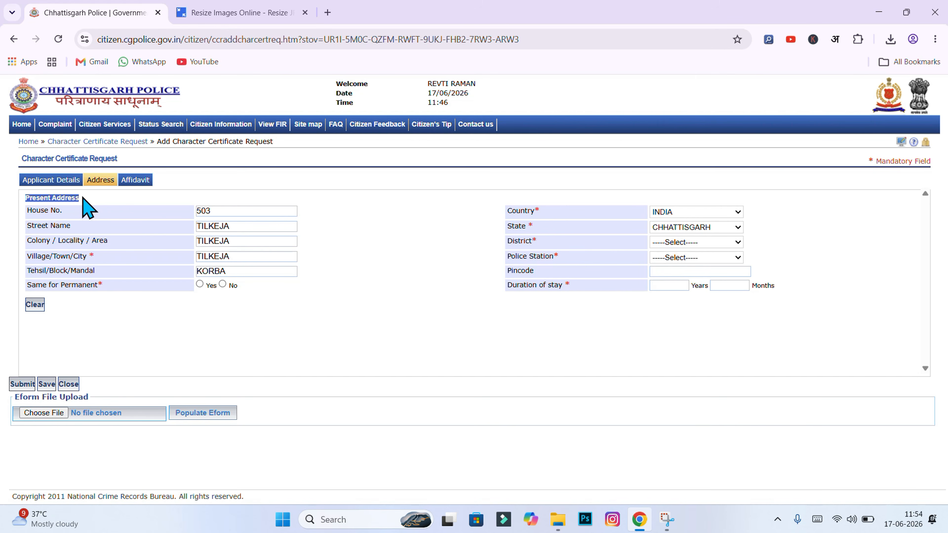
{"action": "left_click", "coordinate": [91, 197]}
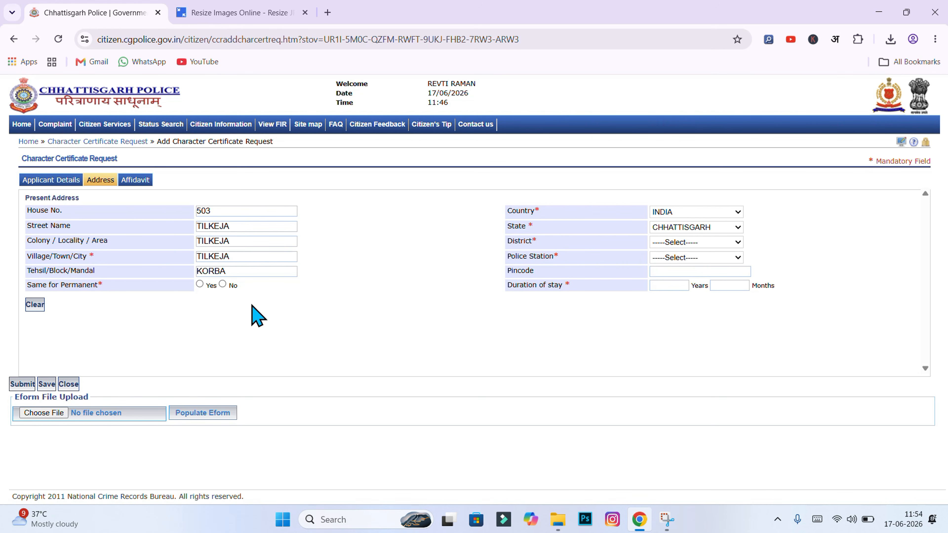
{"action": "left_click", "coordinate": [200, 284]}
Choose KORBA as the present-address district and URGA as the police station
{"action": "left_click", "coordinate": [682, 243]}
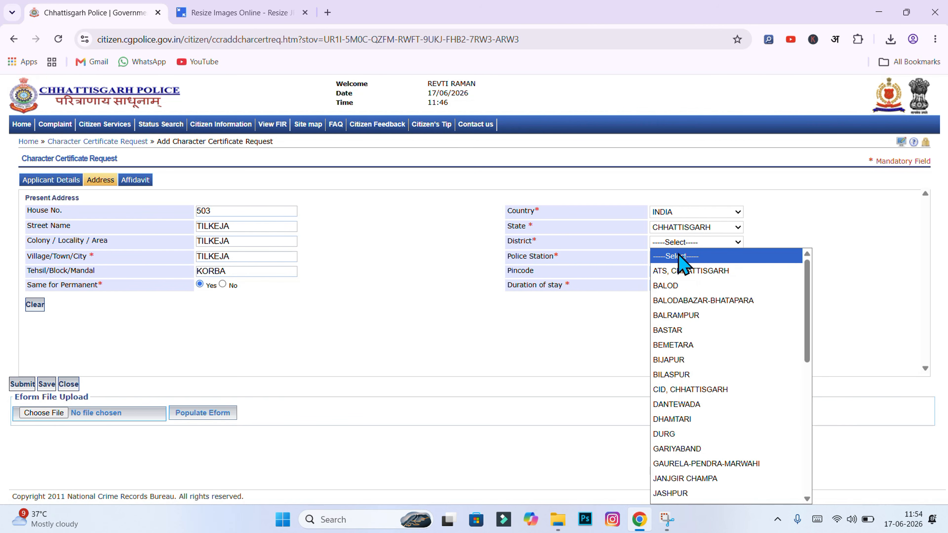
{"action": "left_click_drag", "start_coordinate": [807, 310], "coordinate": [810, 393]}
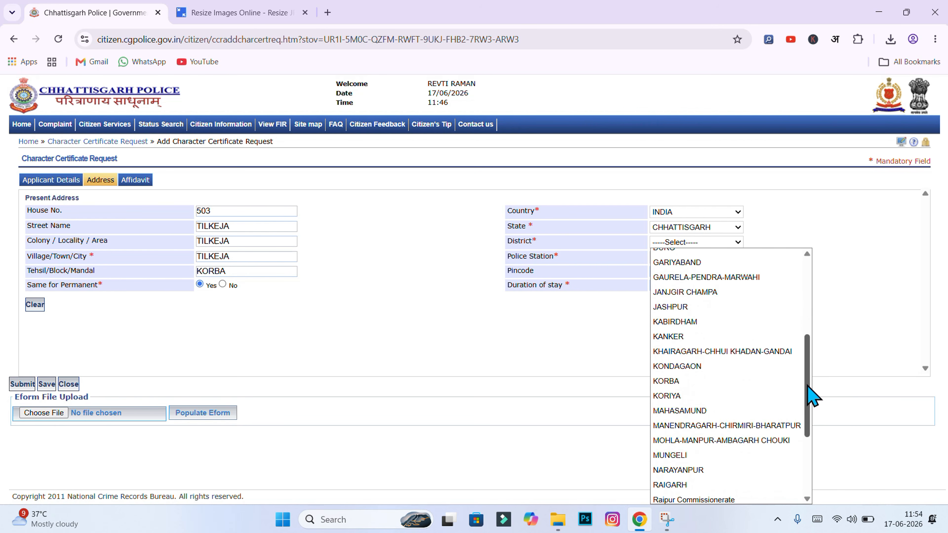
{"action": "left_click", "coordinate": [705, 395]}
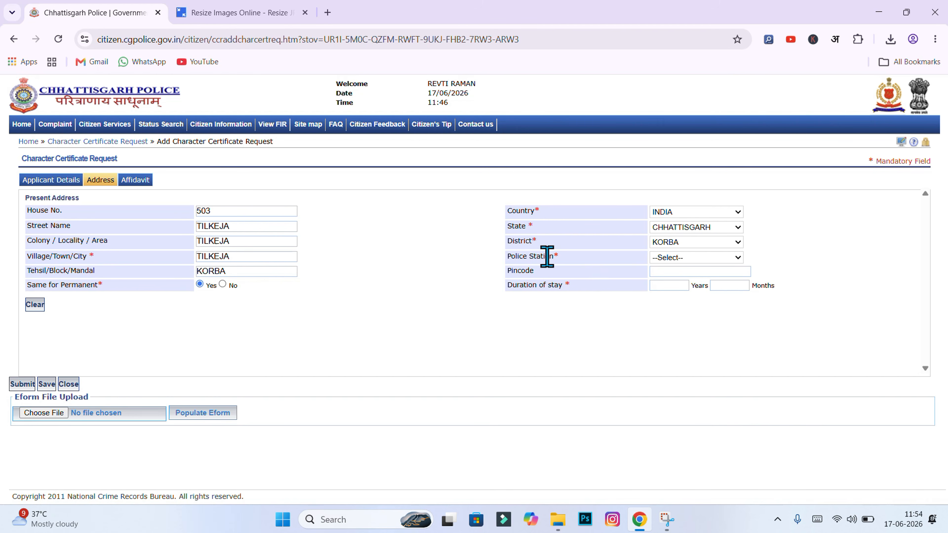
{"action": "left_click", "coordinate": [667, 263]}
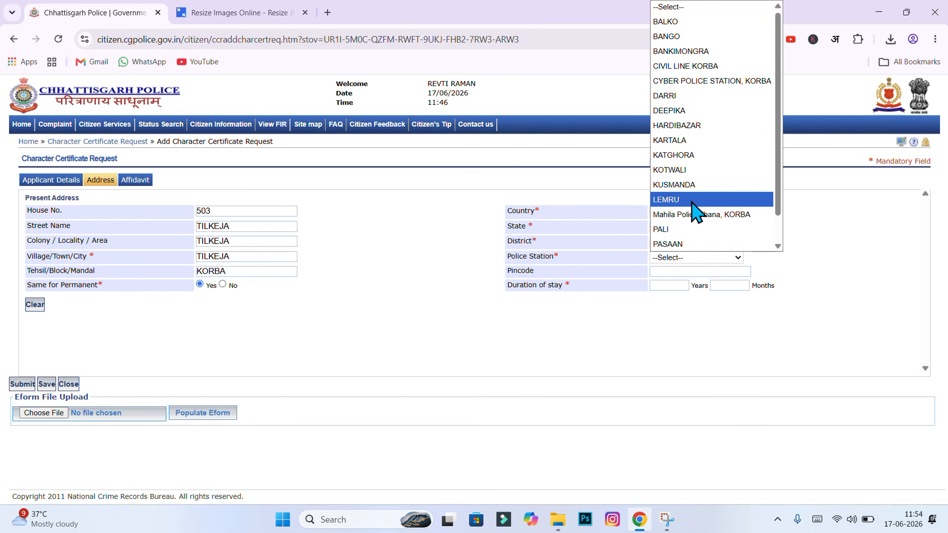
{"action": "left_click_drag", "start_coordinate": [787, 129], "coordinate": [788, 216]}
{"action": "left_click", "coordinate": [720, 259]}
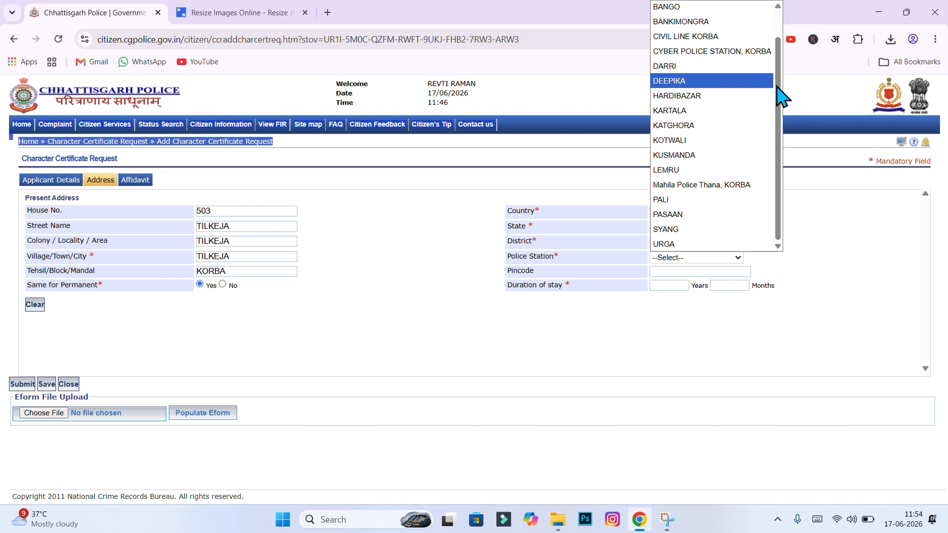
{"action": "left_click", "coordinate": [715, 244]}
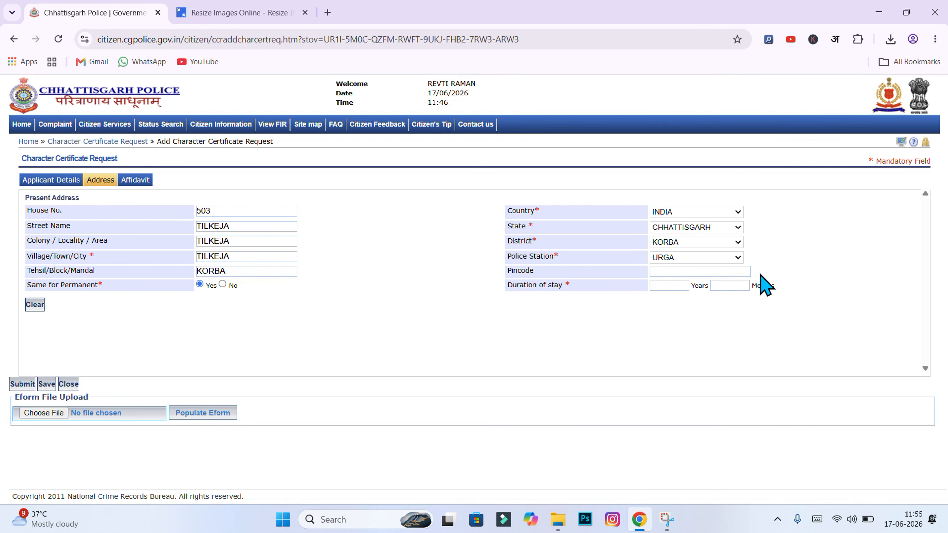
{"action": "left_click", "coordinate": [679, 271]}
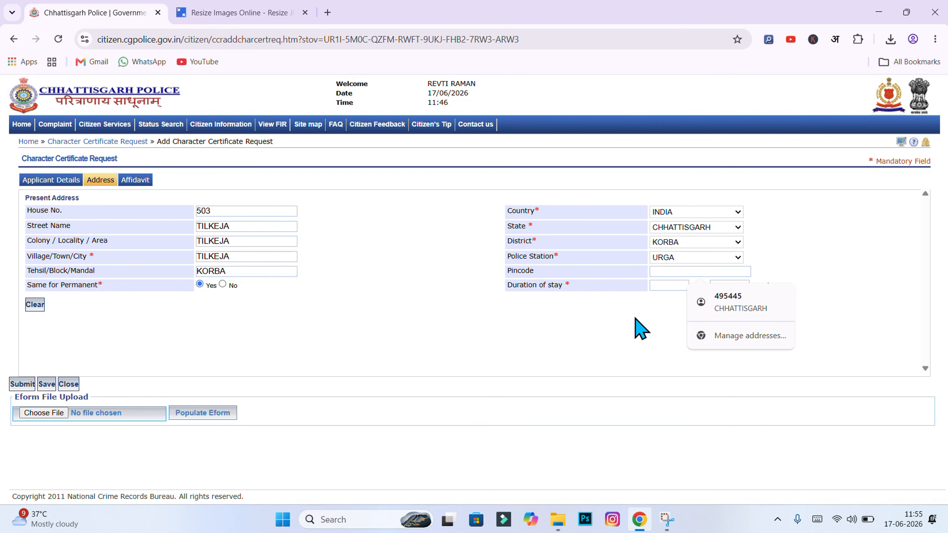
Enter pincode 495674, with duration of stay 20 years and 2 months
{"action": "left_click", "coordinate": [640, 329]}
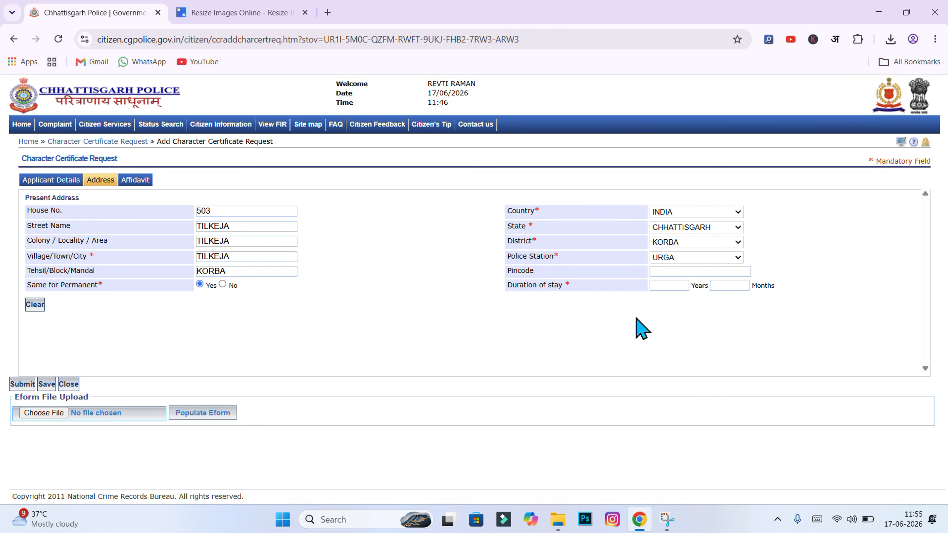
{"action": "type", "text": "4"}
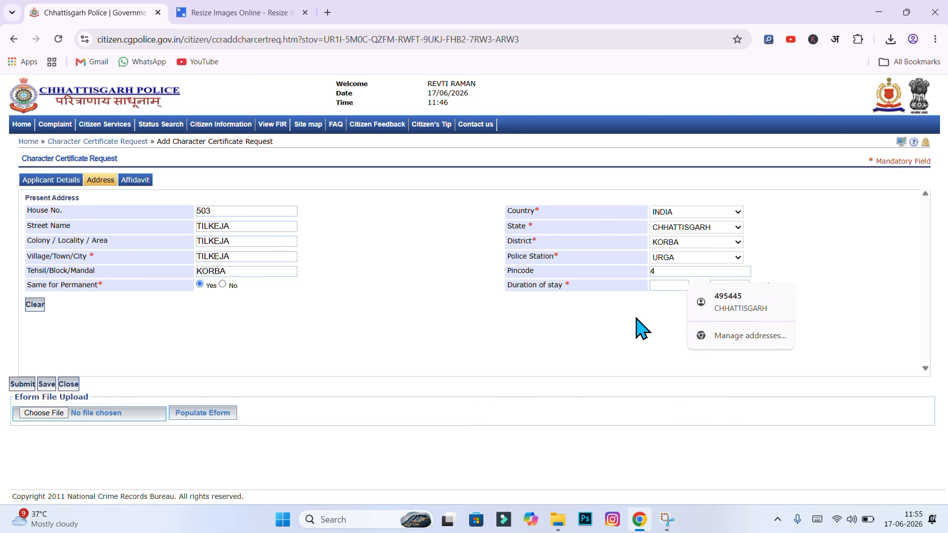
{"action": "type", "text": "95674"}
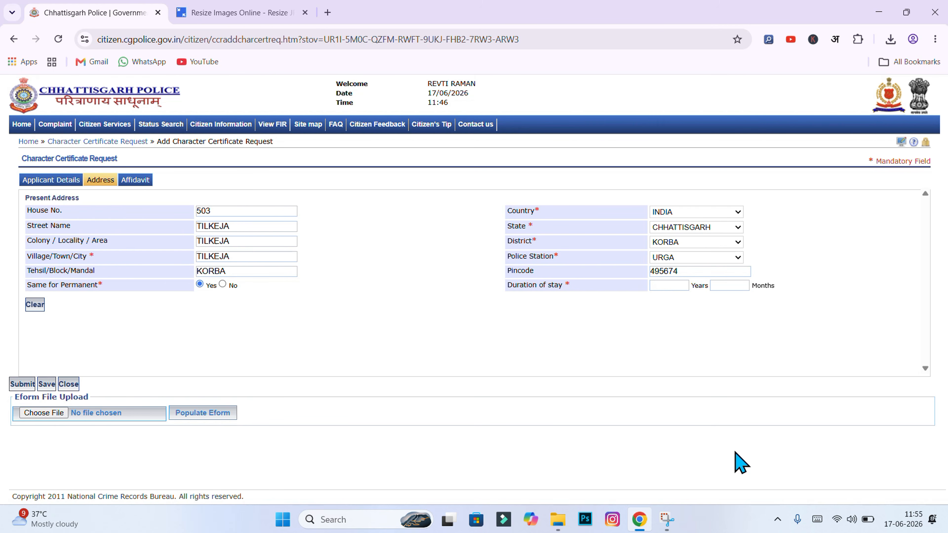
{"action": "type", "text": "20"}
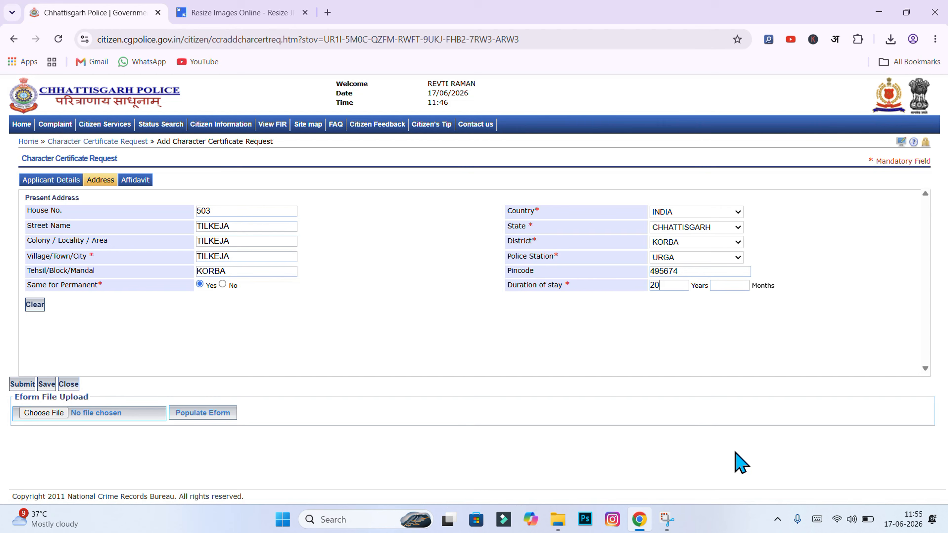
{"action": "left_click", "coordinate": [744, 285]}
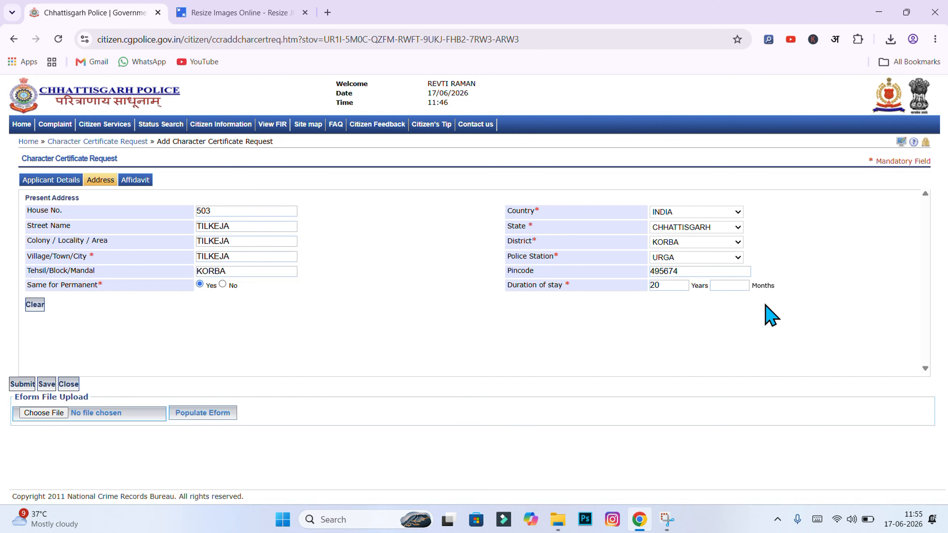
{"action": "type", "text": "5"}
{"action": "key", "text": "BackSpace"}
{"action": "type", "text": "0"}
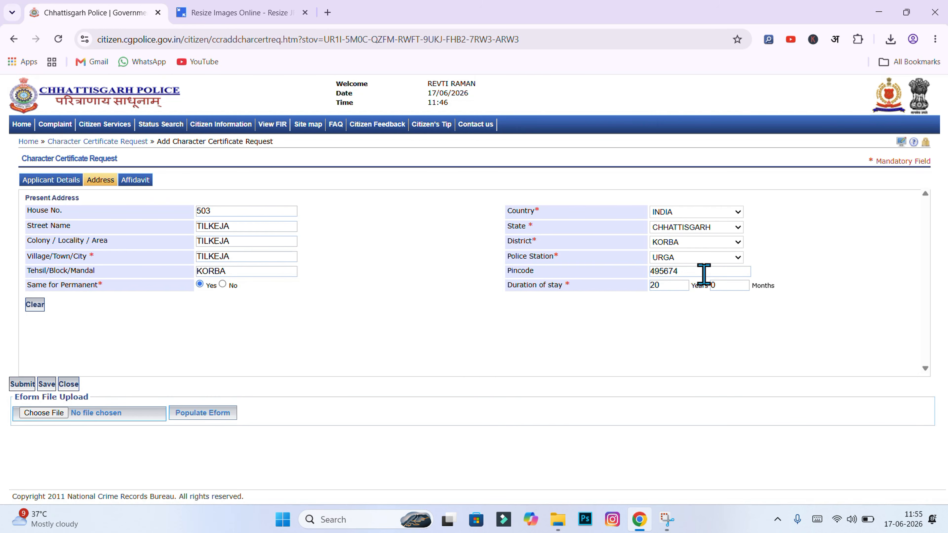
{"action": "key", "text": "BackSpace"}
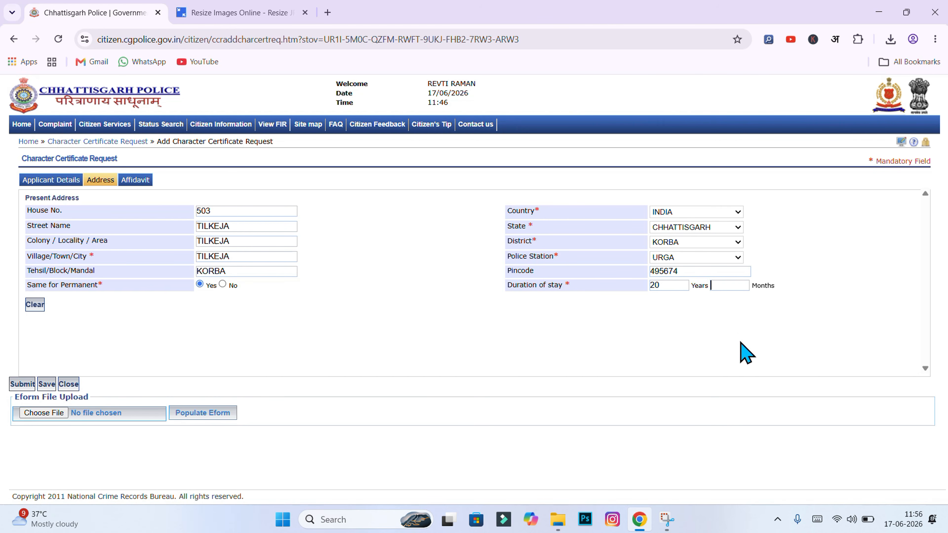
{"action": "type", "text": "0"}
{"action": "key", "text": "BackSpace"}
{"action": "type", "text": "2"}
Submit the request, dismiss the declaration warning, and answer No on criminal record
{"action": "left_click", "coordinate": [14, 386]}
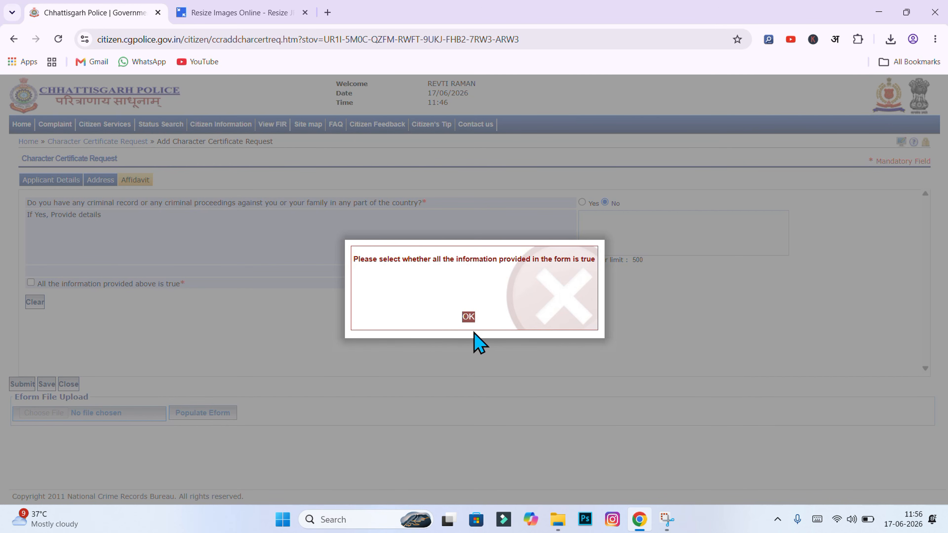
{"action": "left_click", "coordinate": [466, 318]}
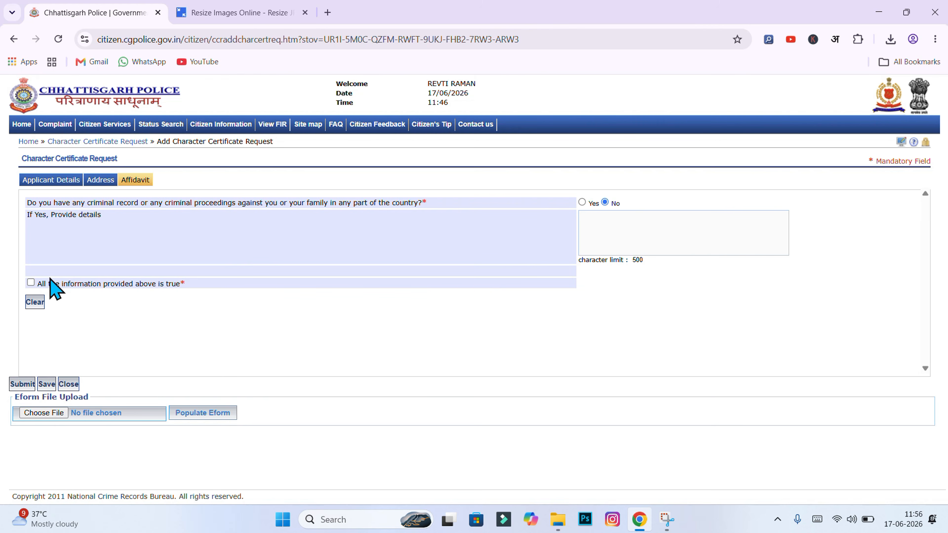
{"action": "left_click_drag", "start_coordinate": [26, 201], "coordinate": [121, 220]}
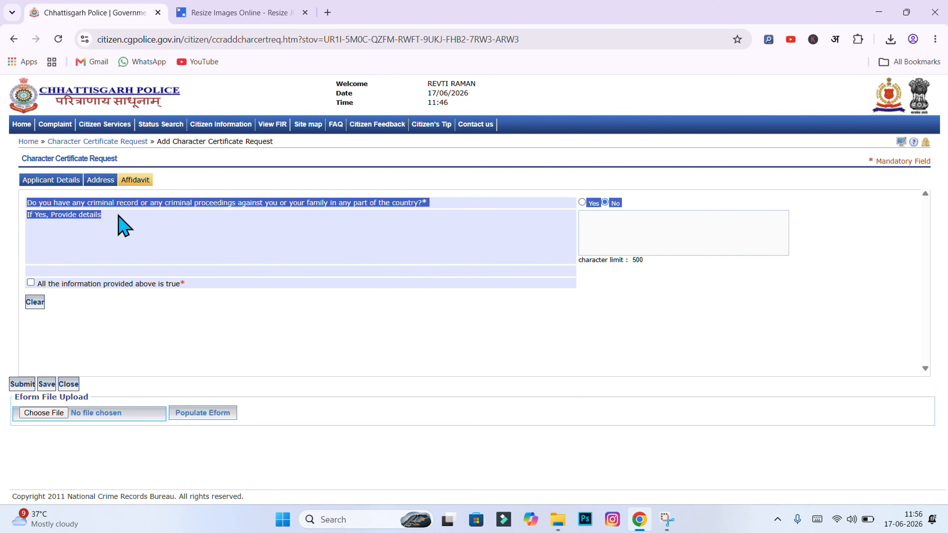
{"action": "left_click", "coordinate": [222, 250]}
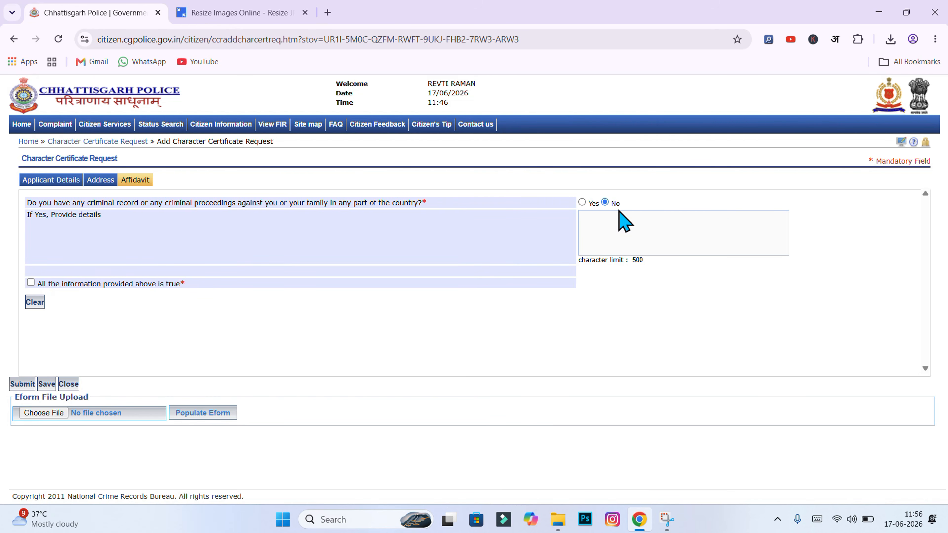
Tick the declaration, resubmit, and dismiss the 'Please enter file description 2' alert
{"action": "left_click", "coordinate": [31, 282]}
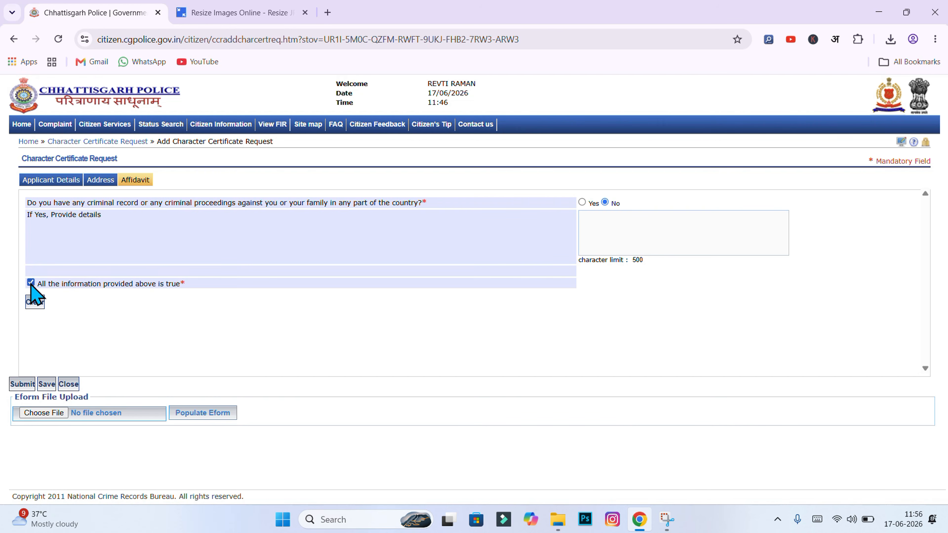
{"action": "left_click", "coordinate": [22, 385]}
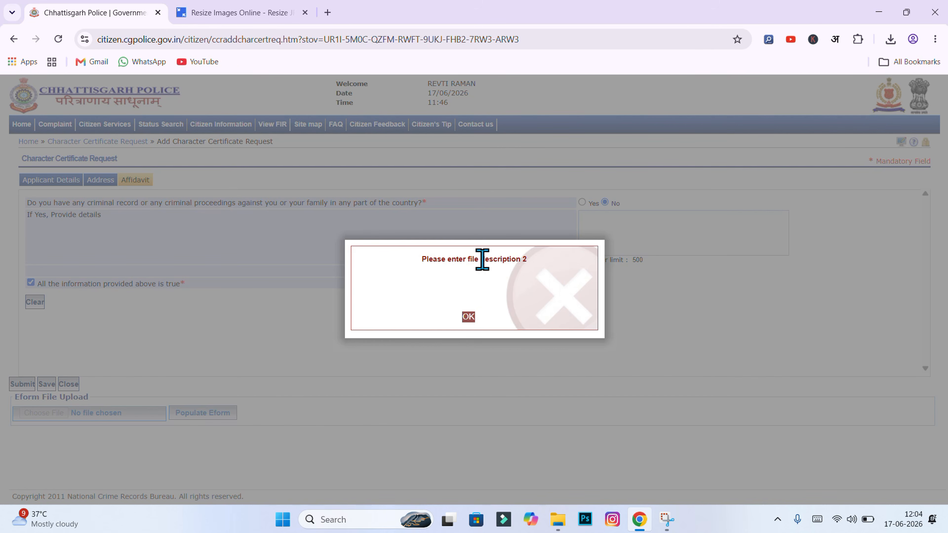
{"action": "left_click_drag", "start_coordinate": [481, 259], "coordinate": [534, 266]}
{"action": "left_click", "coordinate": [468, 317]}
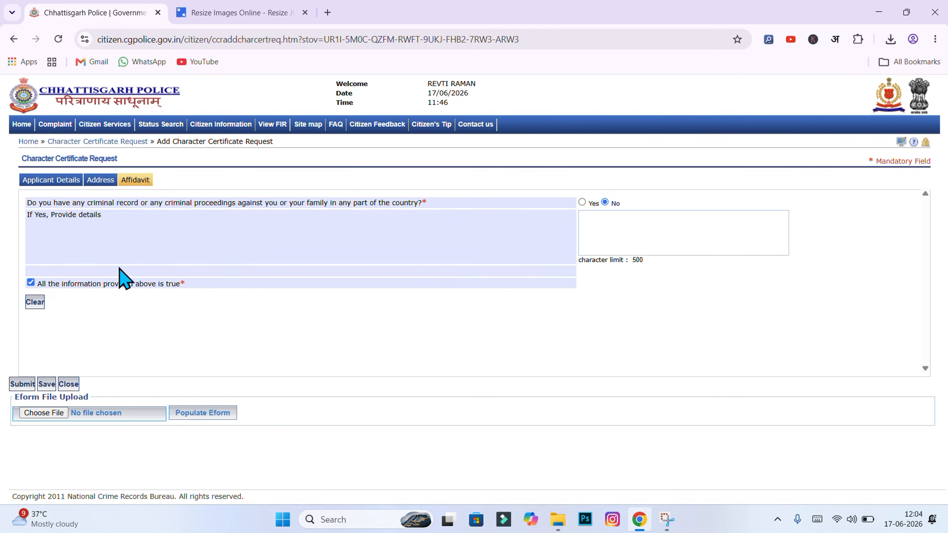
Describe the first three uploads as 10TH RESULT, ADHAR CARD and CASTE CERTIFICATE
{"action": "left_click", "coordinate": [64, 180]}
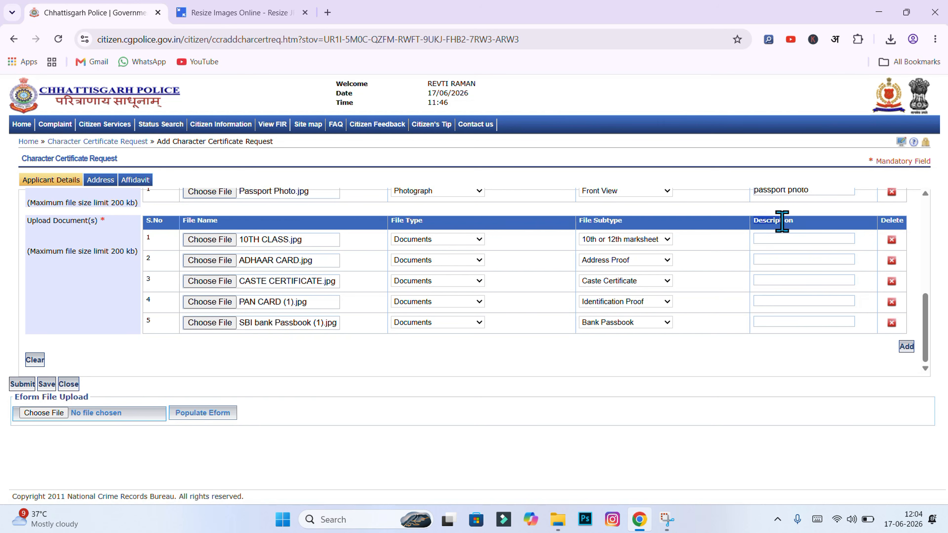
{"action": "left_click", "coordinate": [791, 242]}
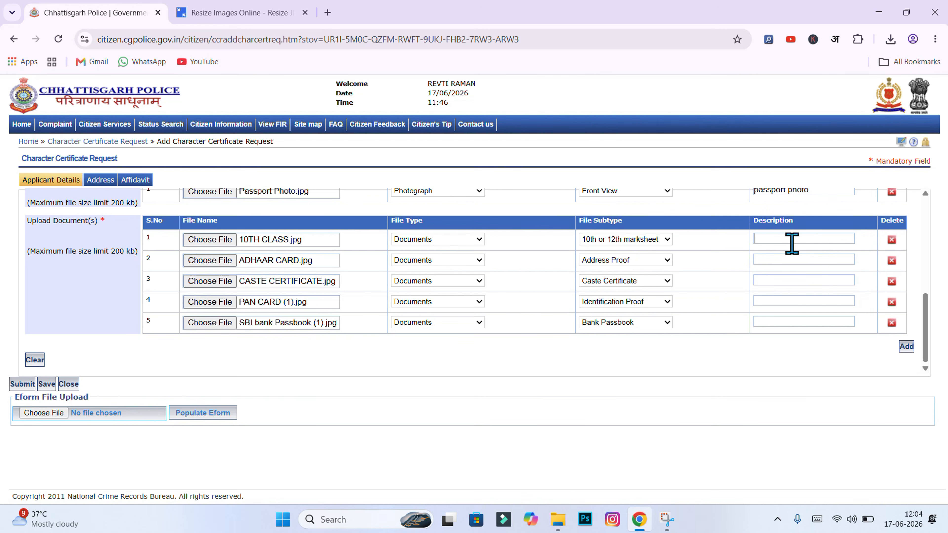
{"action": "type", "text": "10TH"}
{"action": "type", "text": " RESUL"}
{"action": "type", "text": "T"}
{"action": "type", "text": "ADHA"}
{"action": "type", "text": "R"}
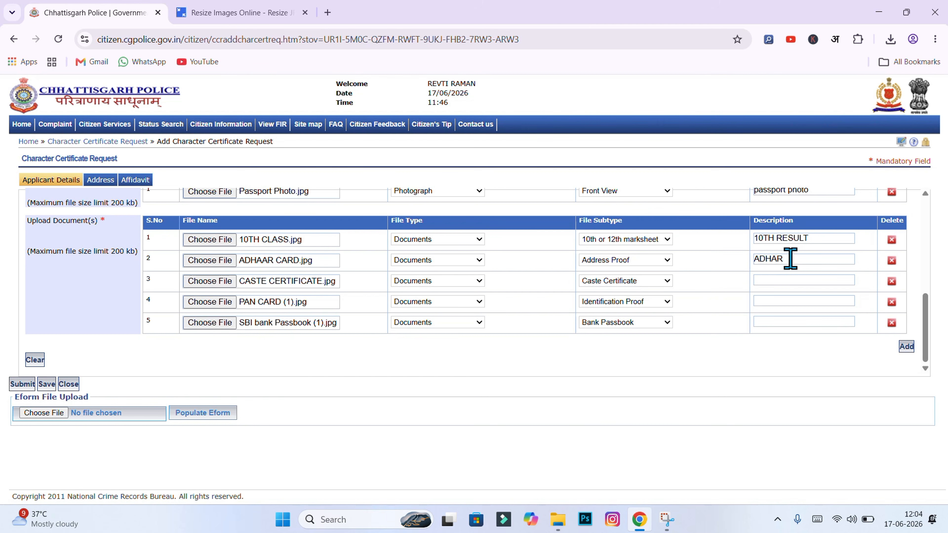
{"action": "type", "text": " CARD"}
{"action": "left_click", "coordinate": [790, 279]}
{"action": "type", "text": "CATE"}
{"action": "key", "text": "BackSpace"}
{"action": "type", "text": "STE CERTIFICATE"}
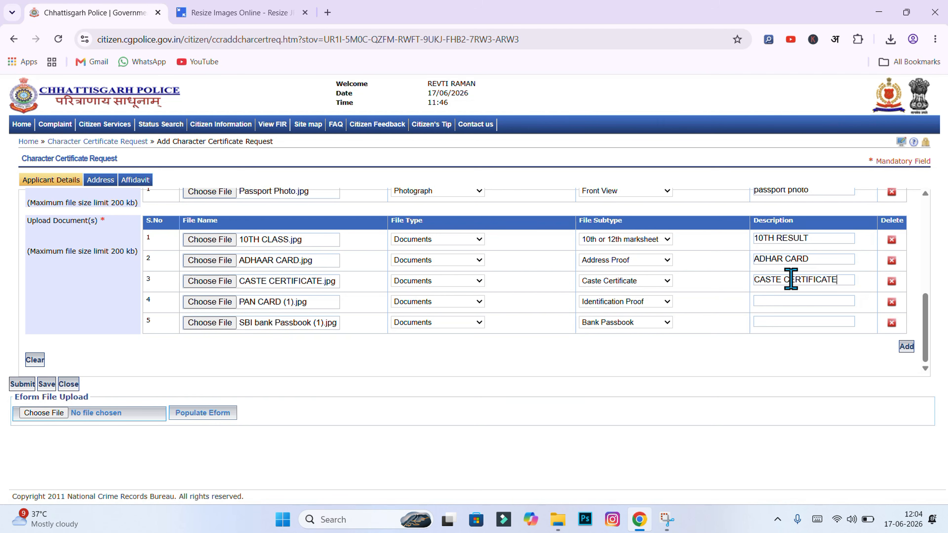
Describe the fourth and fifth uploads as PAN CARD and SBI BANK PASSBOOK
{"action": "left_click", "coordinate": [794, 301]}
{"action": "type", "text": "PAN CAR"}
{"action": "left_click", "coordinate": [795, 320]}
{"action": "type", "text": "SB"}
{"action": "key", "text": "BackSpace"}
{"action": "key", "text": "BackSpace"}
{"action": "type", "text": "SBI"}
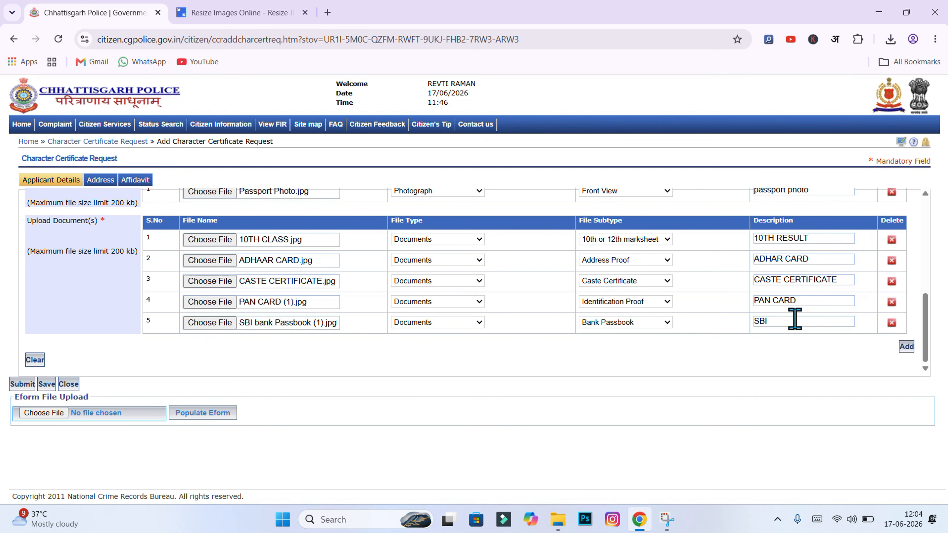
{"action": "type", "text": " BANK PASSBOOK"}
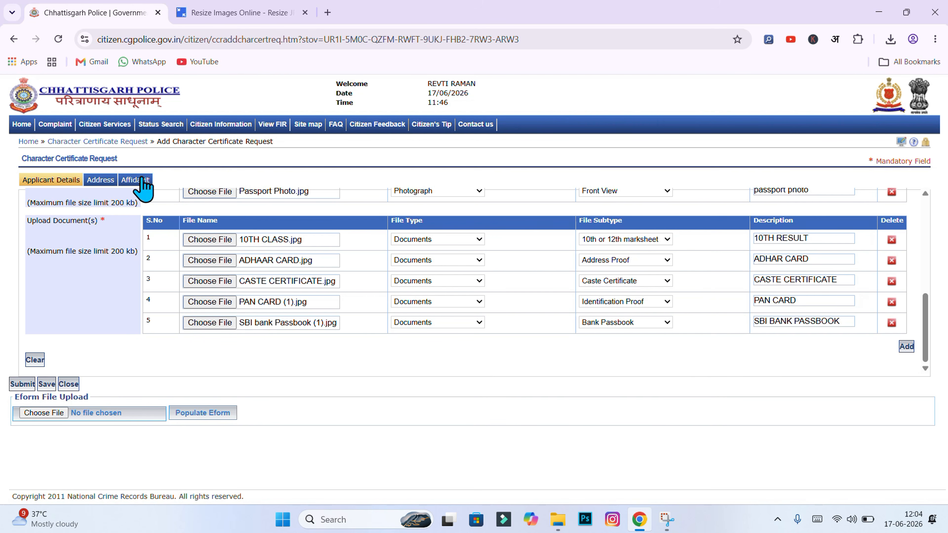
Submit the request from the Affidavit tab and dismiss Chrome's save prompt
{"action": "left_click", "coordinate": [143, 190]}
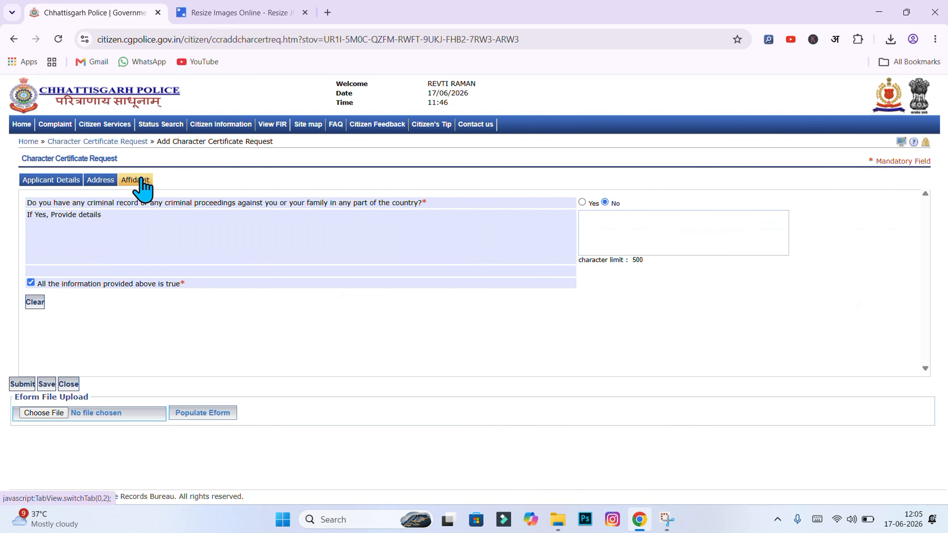
{"action": "left_click", "coordinate": [18, 385]}
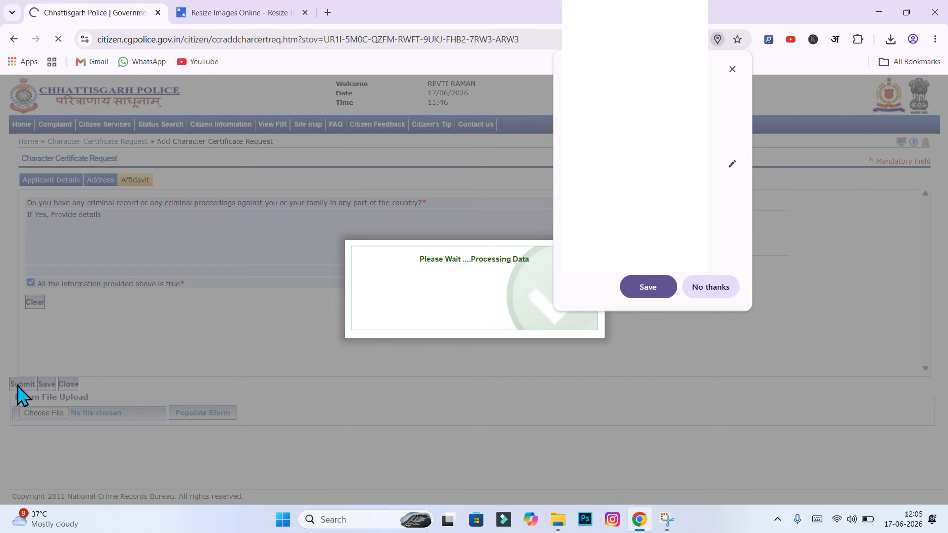
{"action": "left_click", "coordinate": [696, 287]}
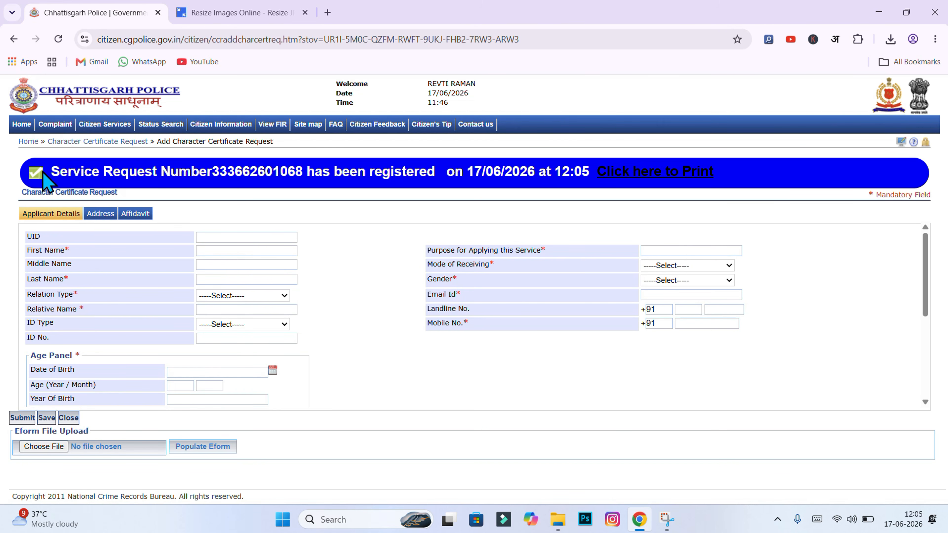
{"action": "left_click_drag", "start_coordinate": [51, 176], "coordinate": [304, 174]}
{"action": "left_click", "coordinate": [159, 173]}
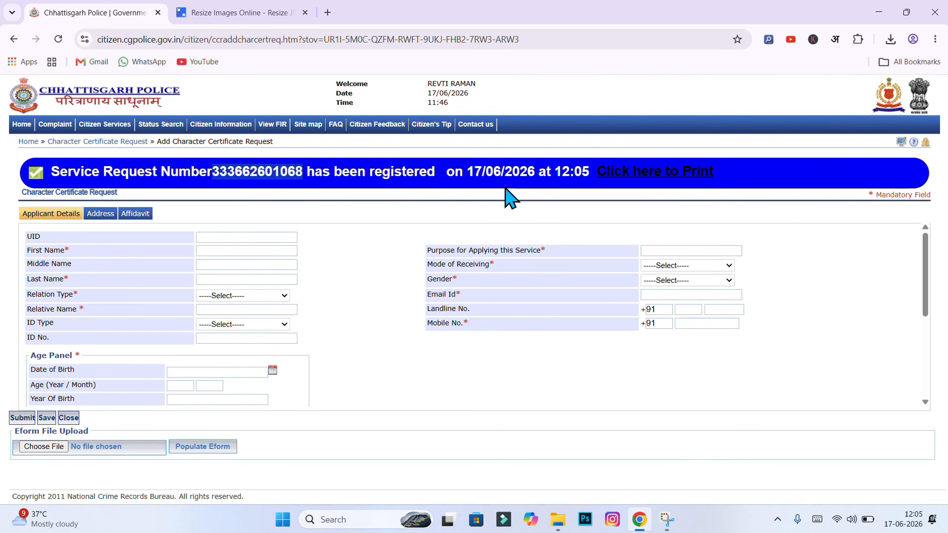
Check the 17/06/2026 12:05 registration date and request a printable copy, dismissing the notice
{"action": "left_click_drag", "start_coordinate": [467, 172], "coordinate": [589, 194]}
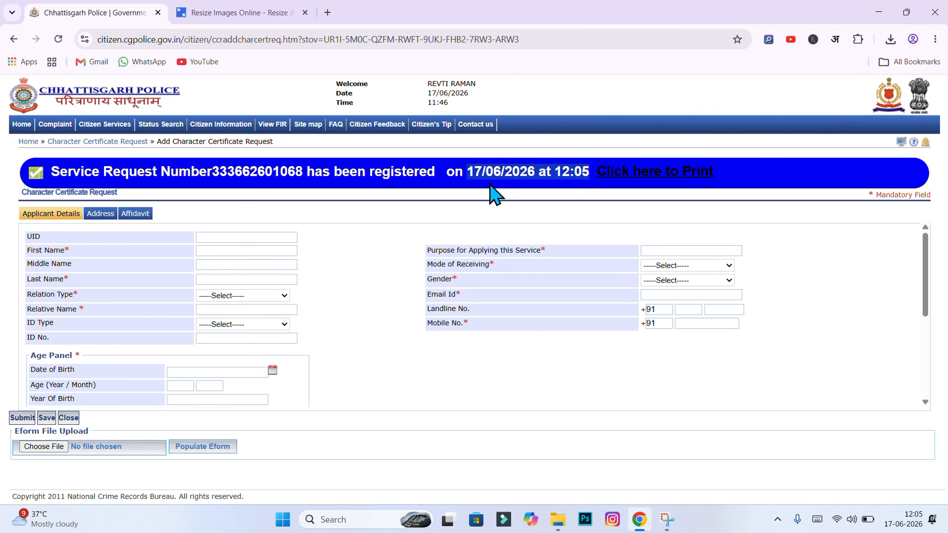
{"action": "left_click", "coordinate": [529, 179]}
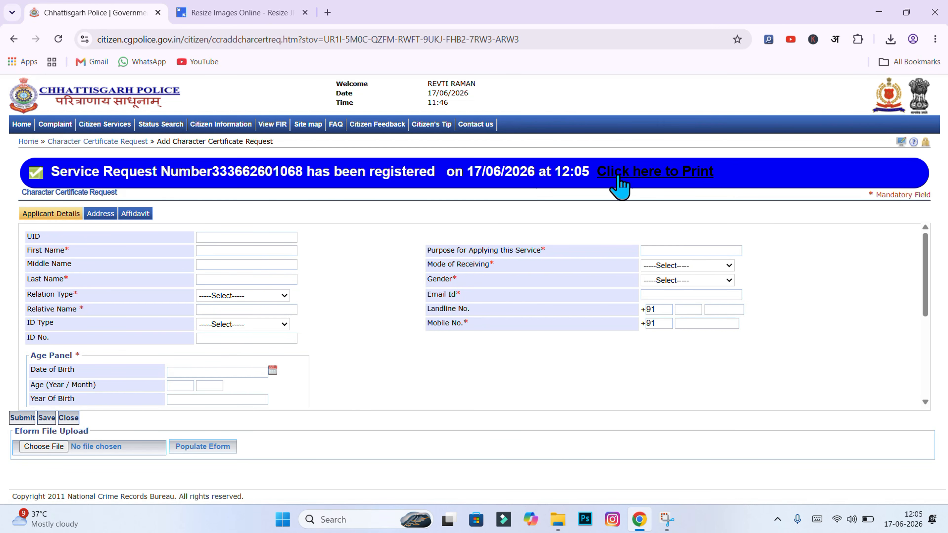
{"action": "left_click", "coordinate": [631, 172]}
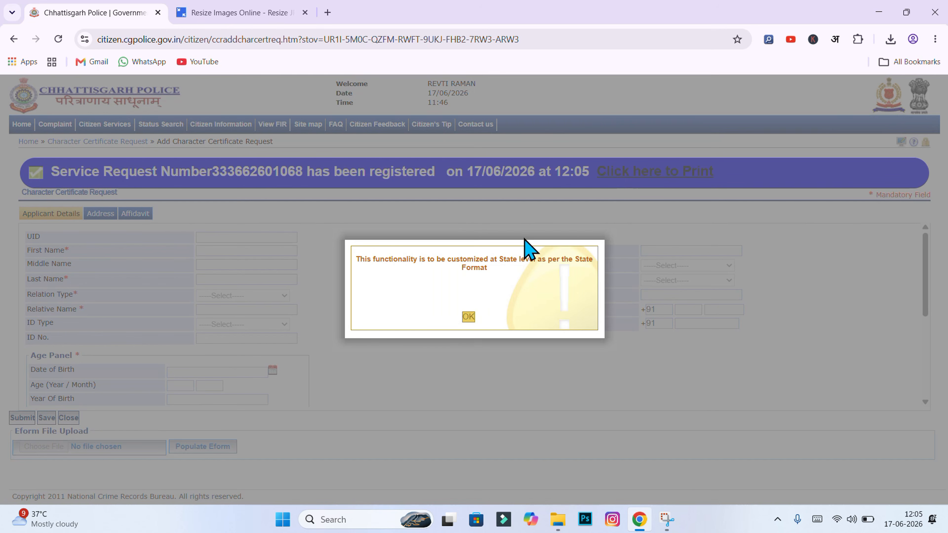
{"action": "left_click", "coordinate": [468, 316]}
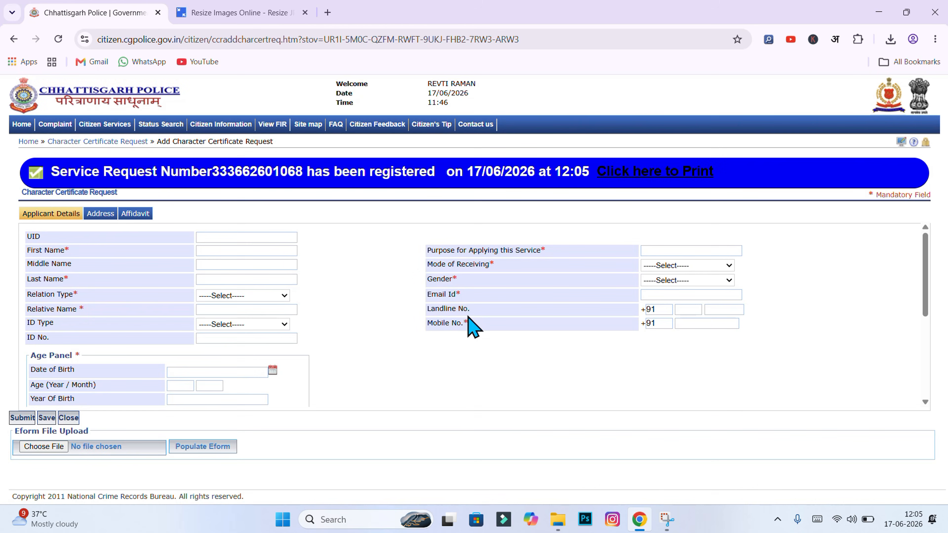
Open Character Certificate View/Download, confirm the request reads REGISTERED with no download, then go Home
{"action": "left_click", "coordinate": [18, 127]}
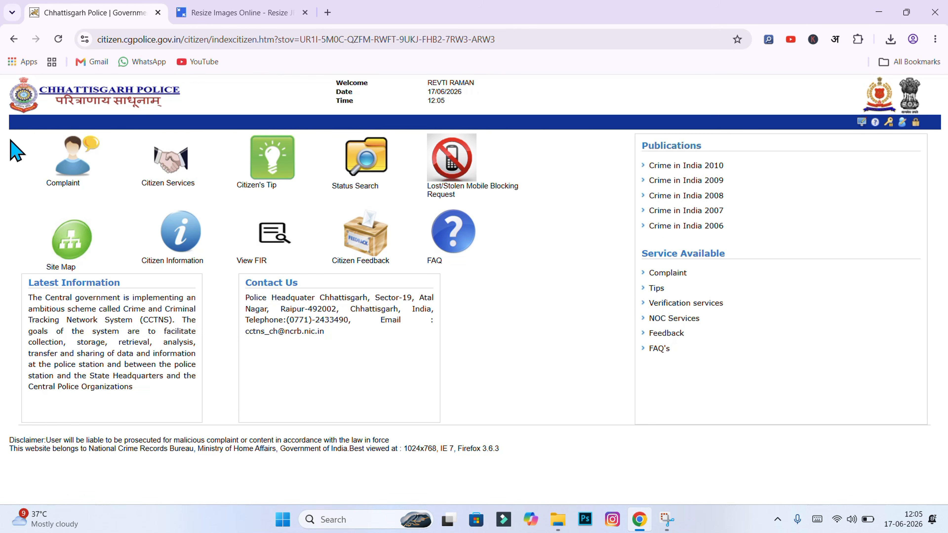
{"action": "mouse_move", "coordinate": [174, 163]}
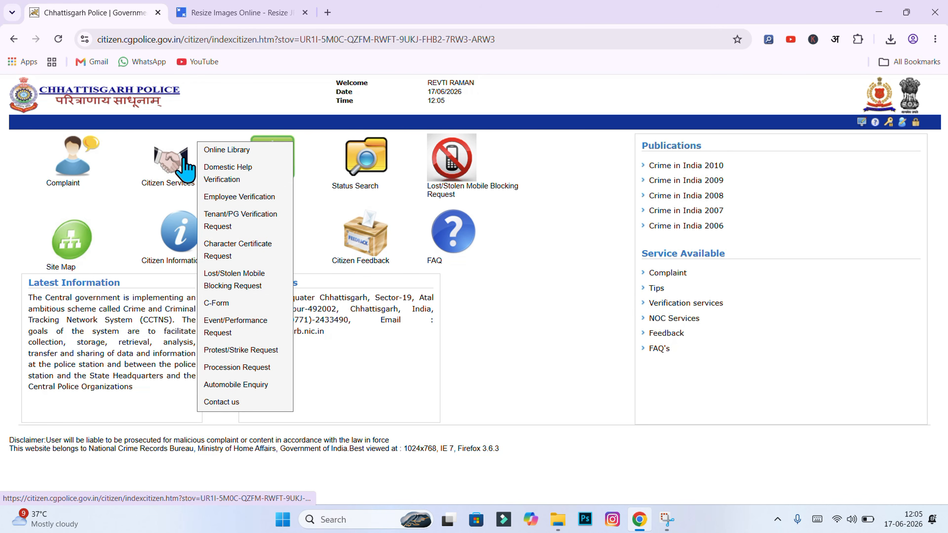
{"action": "mouse_move", "coordinate": [269, 256]}
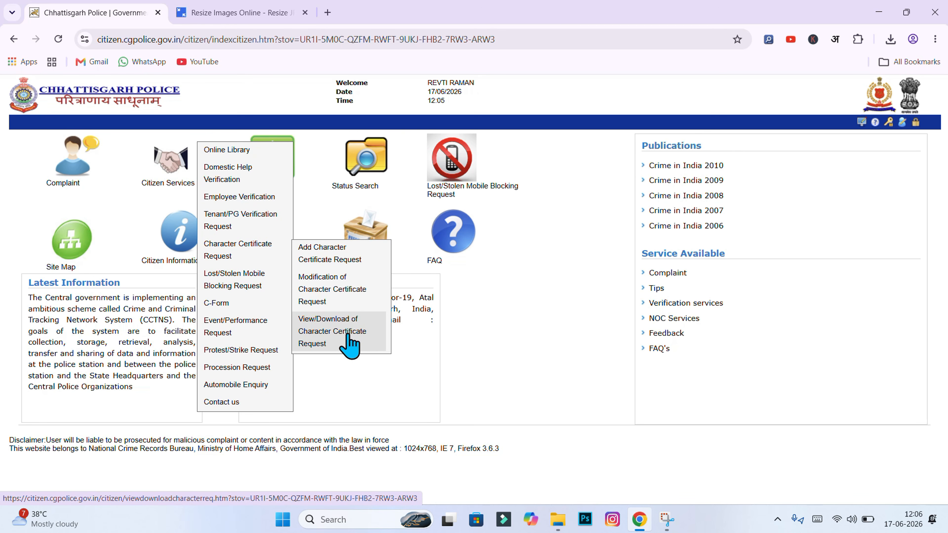
{"action": "left_click", "coordinate": [331, 331]}
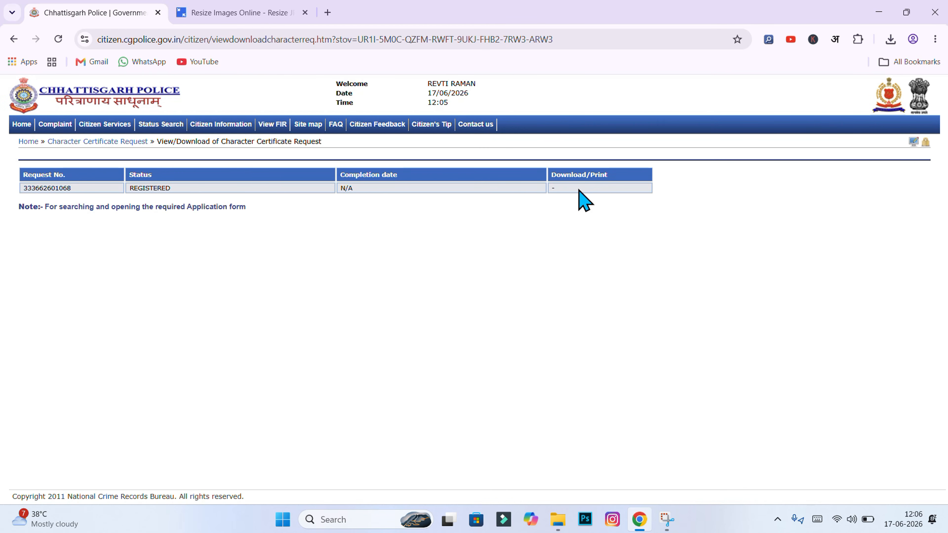
{"action": "left_click_drag", "start_coordinate": [18, 188], "coordinate": [76, 190]}
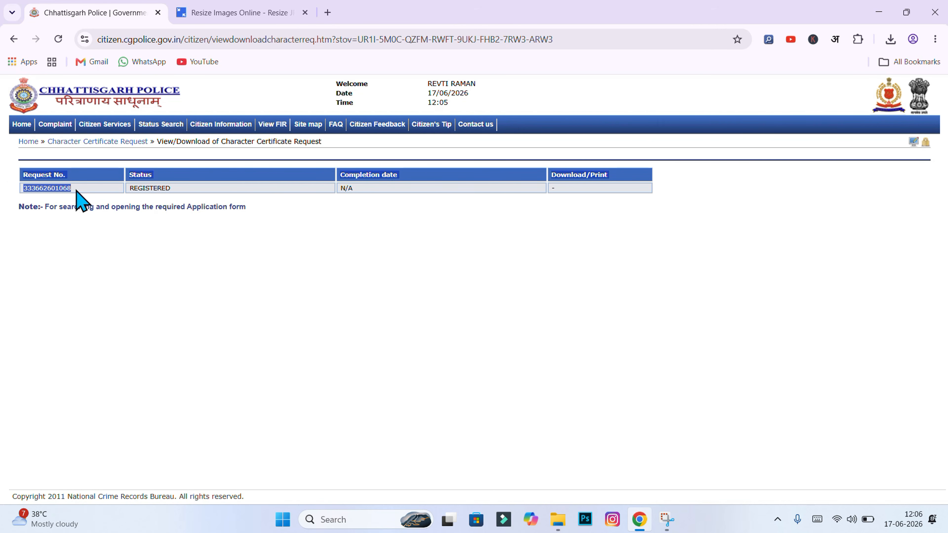
{"action": "left_click_drag", "start_coordinate": [92, 283], "coordinate": [94, 284]}
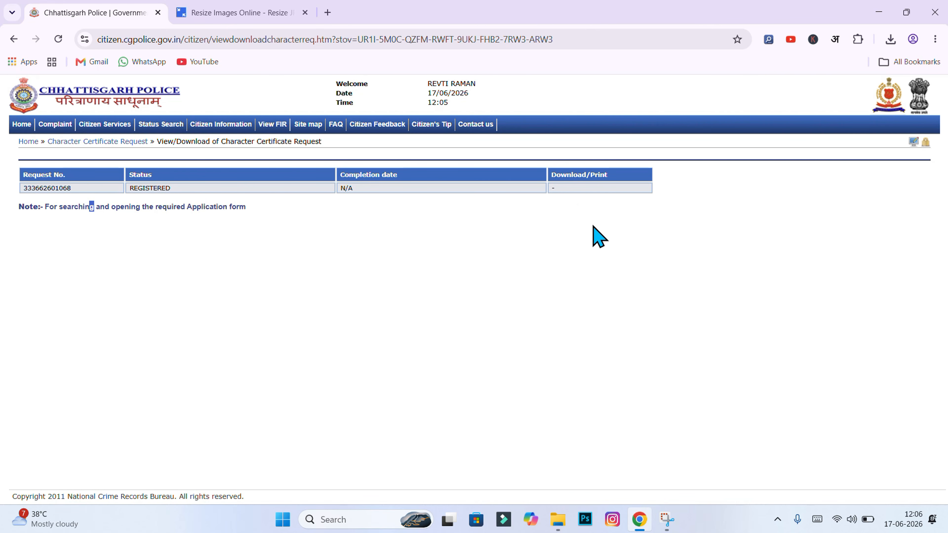
{"action": "left_click", "coordinate": [19, 124]}
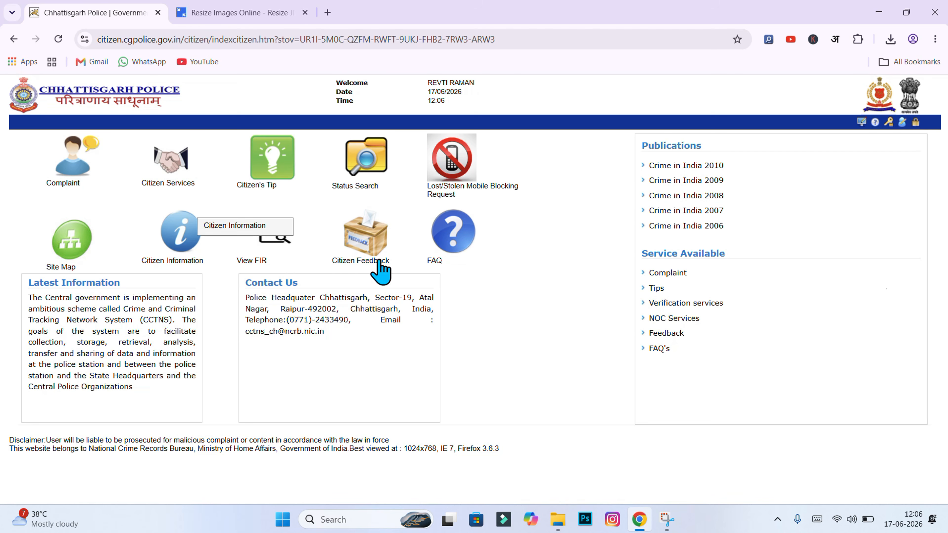
Sign out and back in, then bring up the Character Certificate Request submenu
{"action": "left_click", "coordinate": [915, 123]}
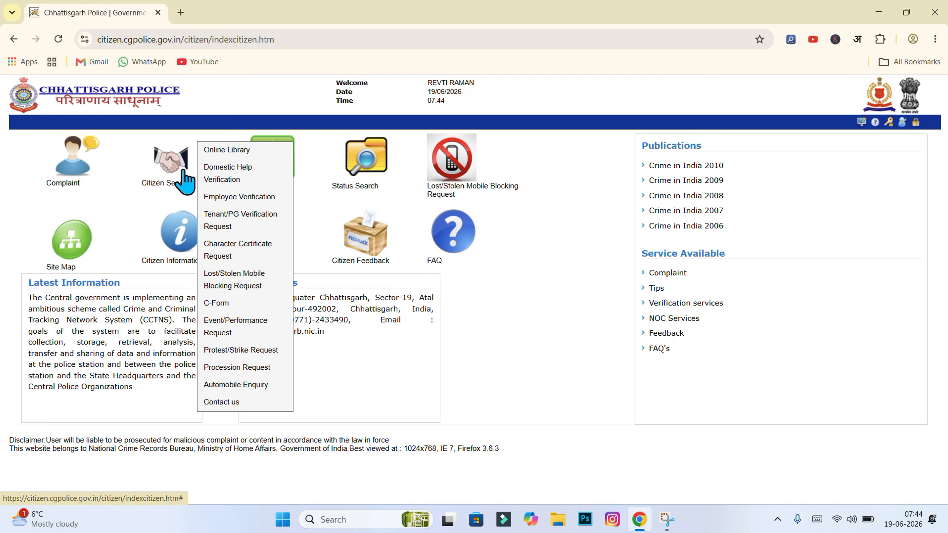
{"action": "mouse_move", "coordinate": [283, 261]}
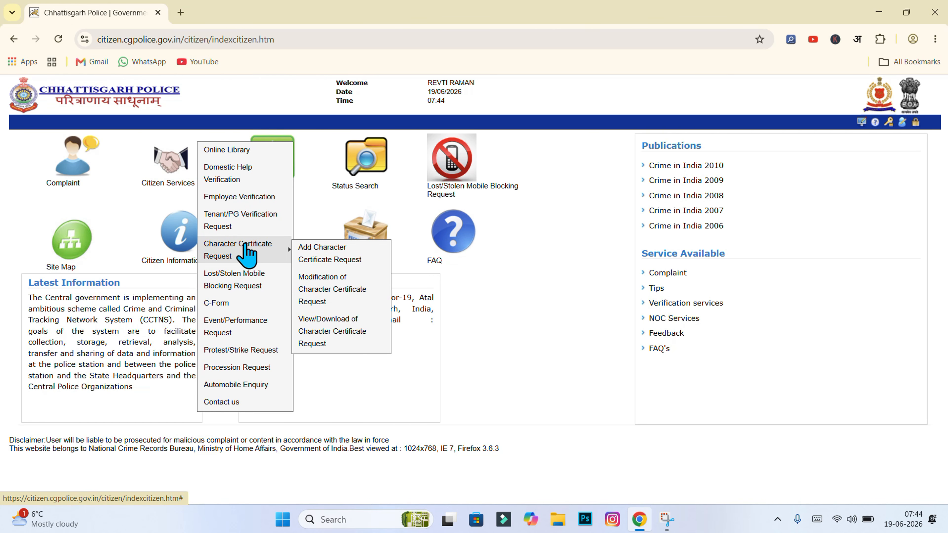
Confirm the status reads verification completed by police station, then return to the home page
{"action": "left_click", "coordinate": [310, 338]}
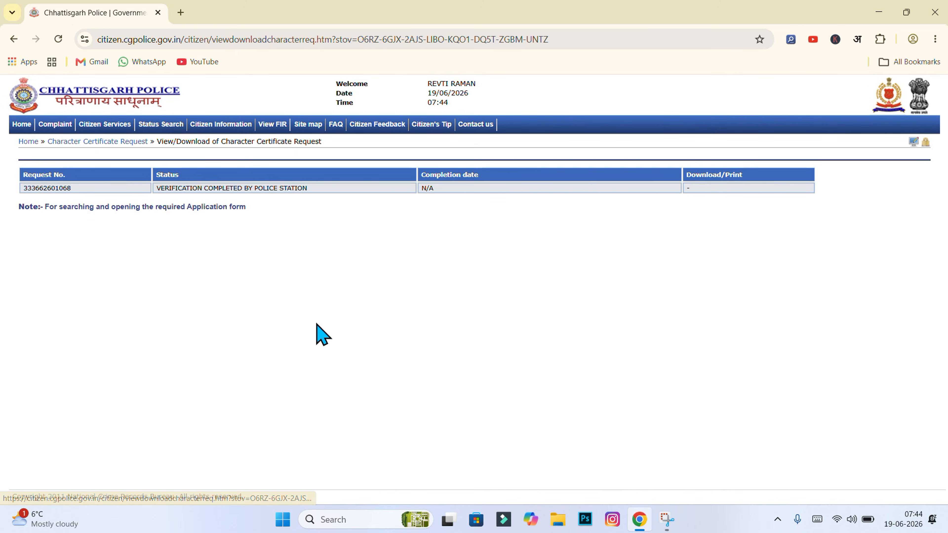
{"action": "left_click_drag", "start_coordinate": [155, 188], "coordinate": [313, 189]}
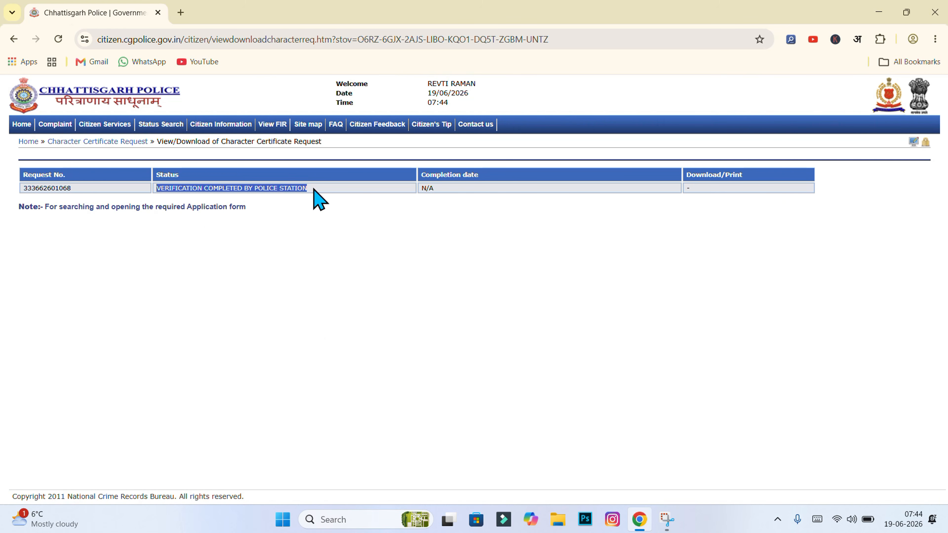
{"action": "left_click", "coordinate": [354, 273]}
{"action": "left_click", "coordinate": [23, 124]}
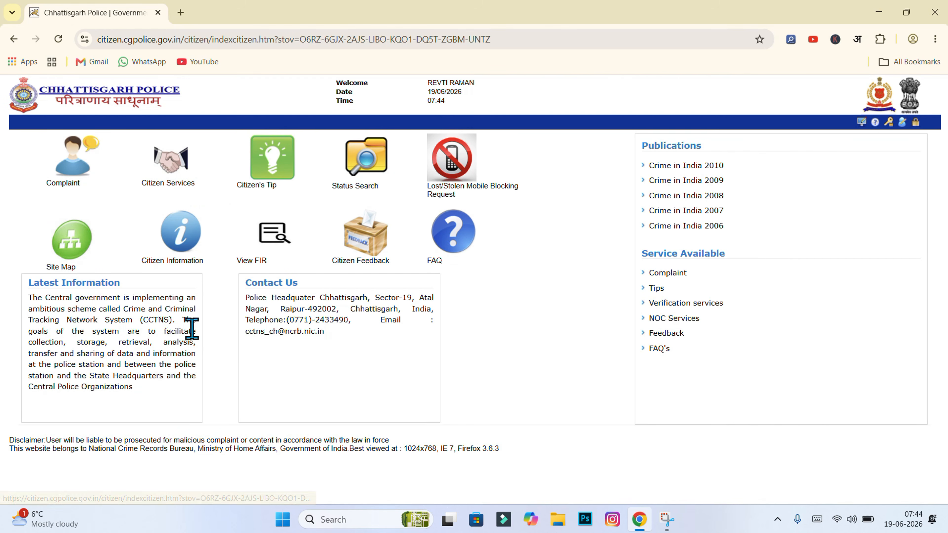
{"action": "left_click_drag", "start_coordinate": [289, 320], "coordinate": [351, 322]}
{"action": "left_click", "coordinate": [361, 352]}
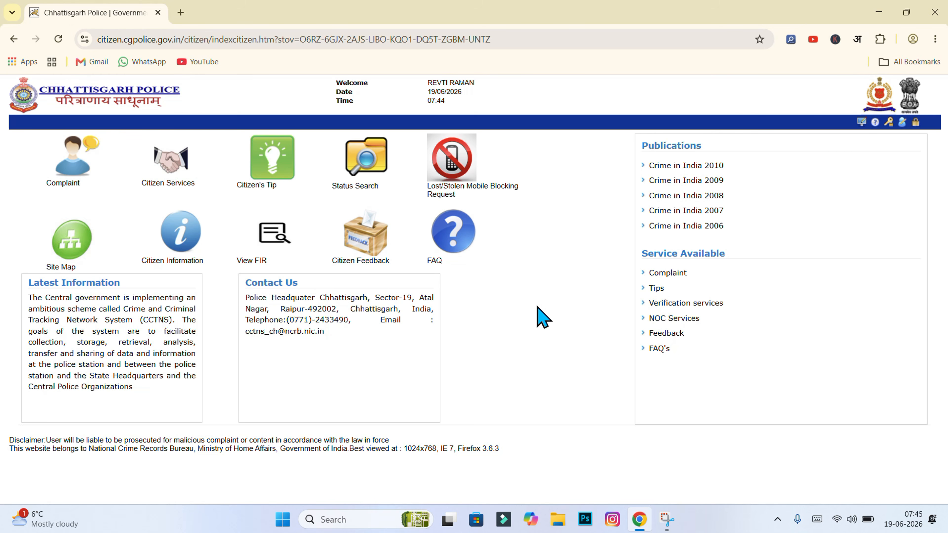
Recheck the request's status and number on the View/Download page, then return Home
{"action": "mouse_move", "coordinate": [172, 161]}
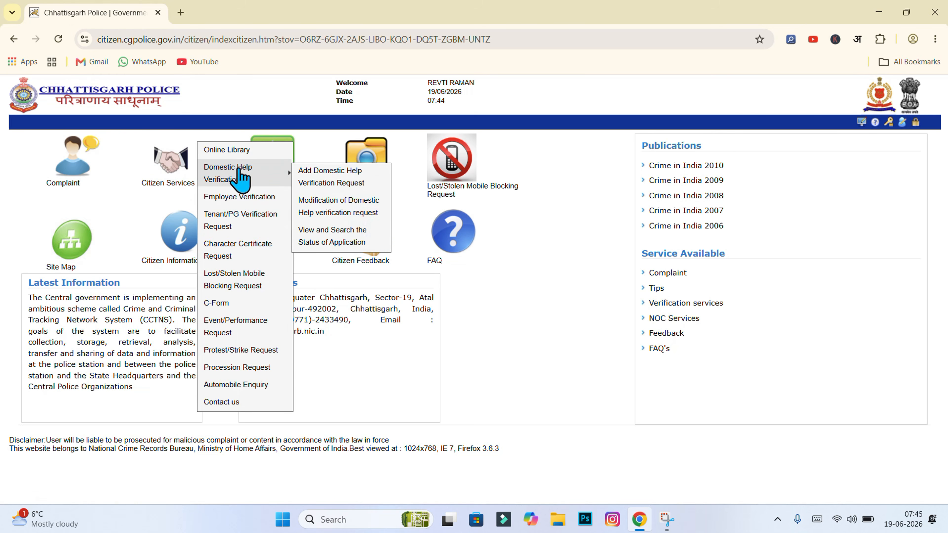
{"action": "mouse_move", "coordinate": [256, 247]}
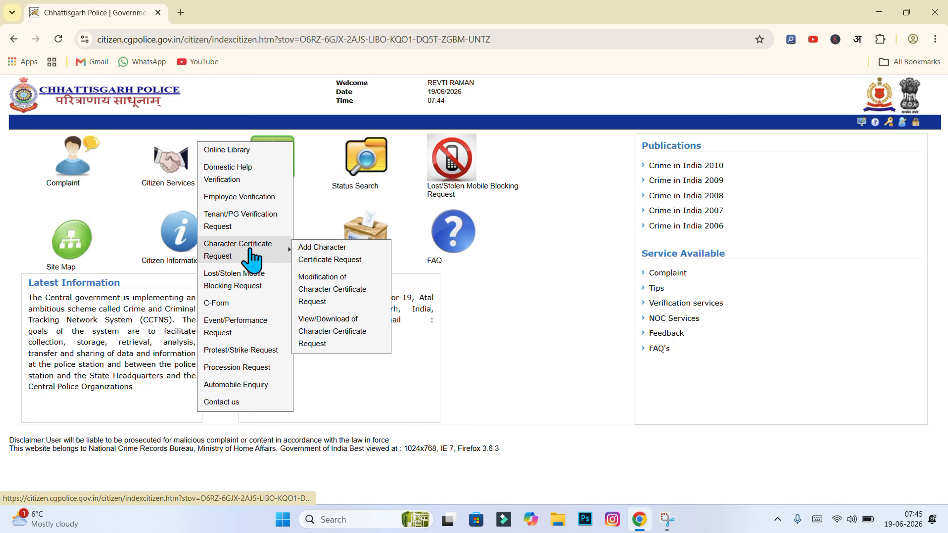
{"action": "left_click", "coordinate": [316, 320]}
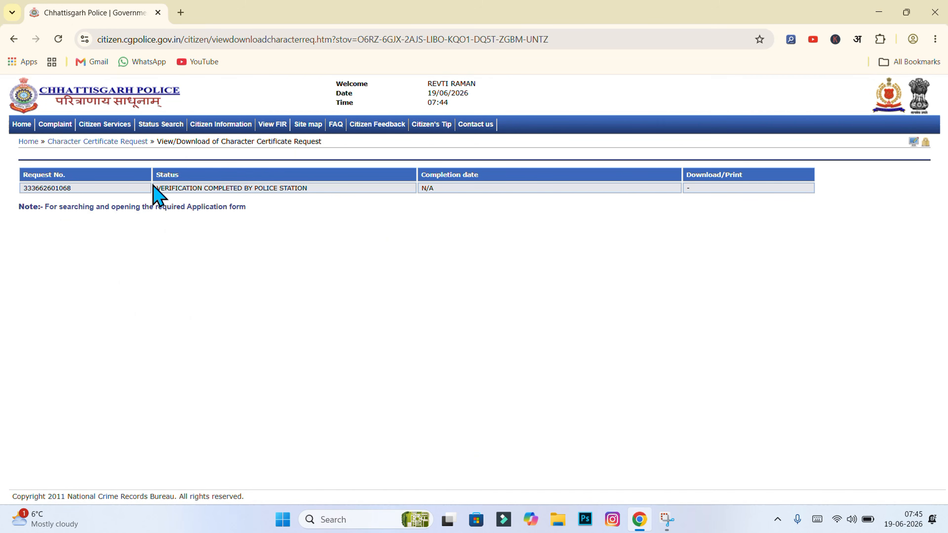
{"action": "left_click_drag", "start_coordinate": [156, 188], "coordinate": [345, 185]}
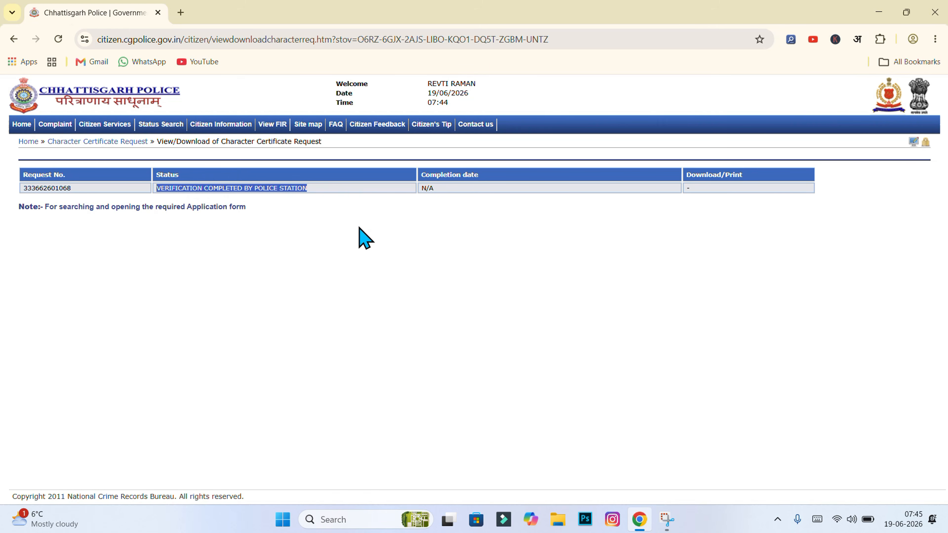
{"action": "left_click", "coordinate": [359, 239]}
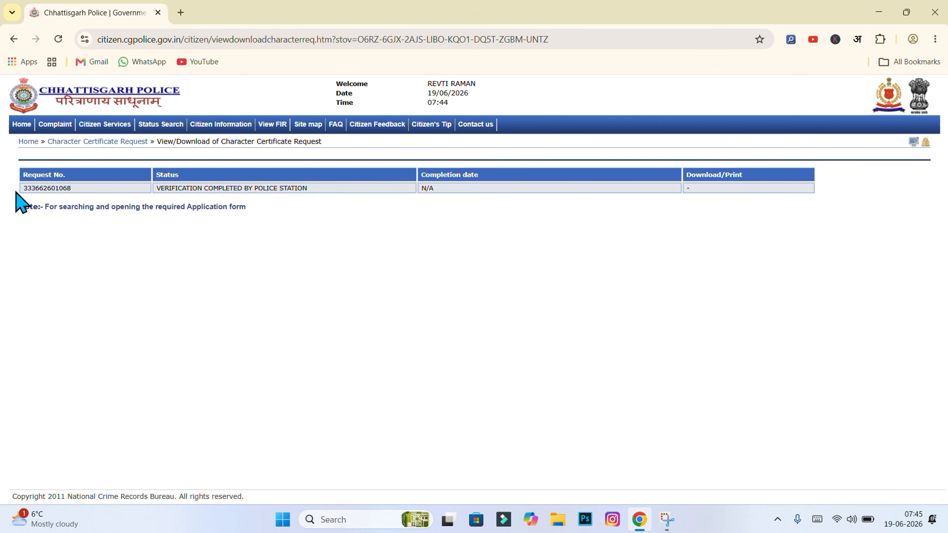
{"action": "left_click_drag", "start_coordinate": [23, 188], "coordinate": [76, 189]}
{"action": "left_click", "coordinate": [99, 183]}
{"action": "left_click", "coordinate": [21, 125]}
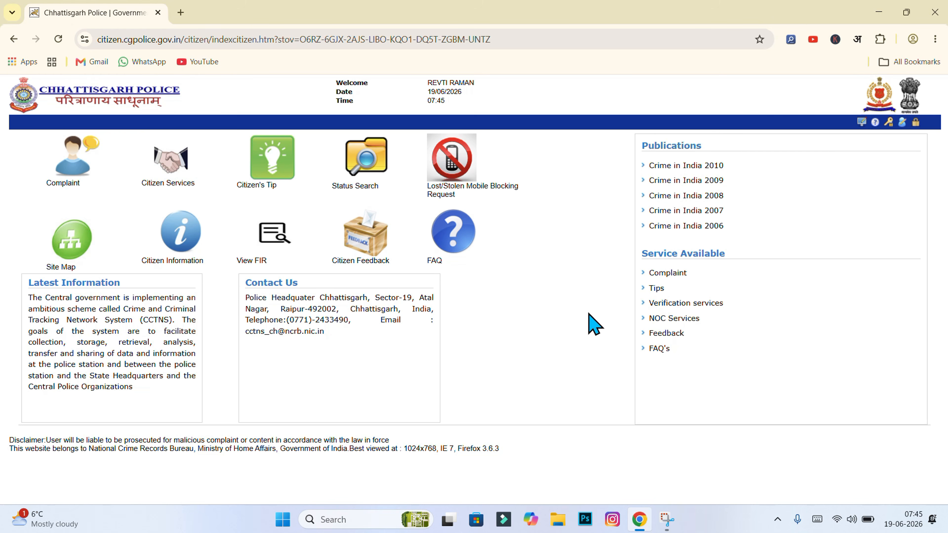
Open the character certificate View/Download page again in the 15/07/2026 session
{"action": "mouse_move", "coordinate": [183, 170]}
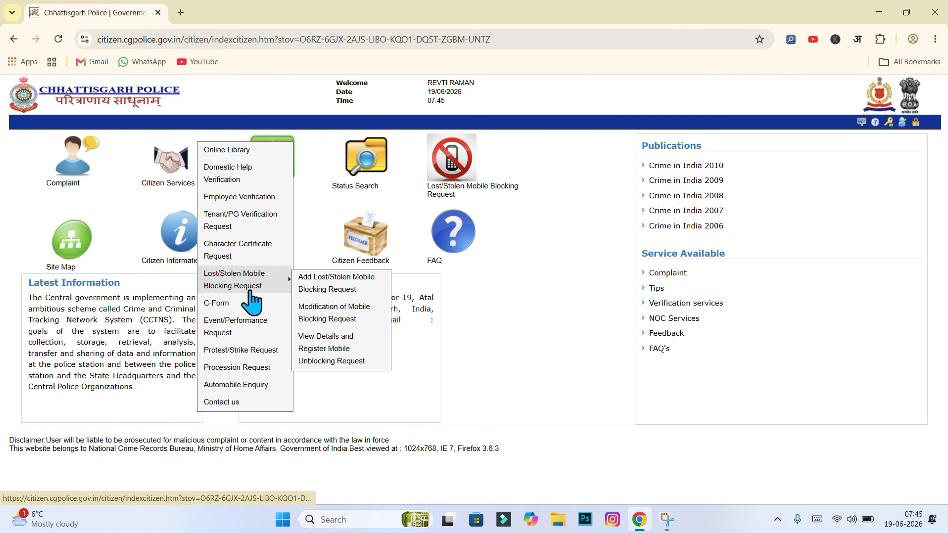
{"action": "mouse_move", "coordinate": [260, 252]}
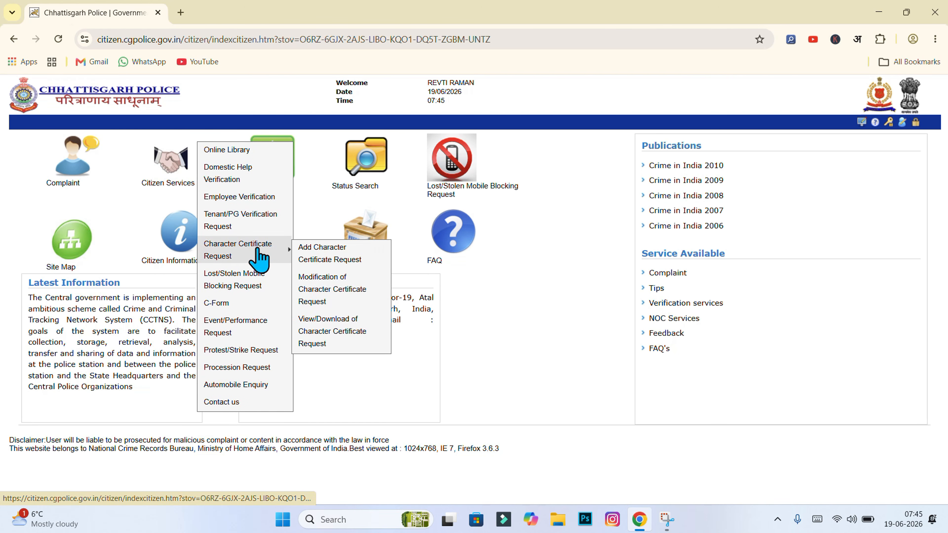
{"action": "left_click", "coordinate": [369, 342]}
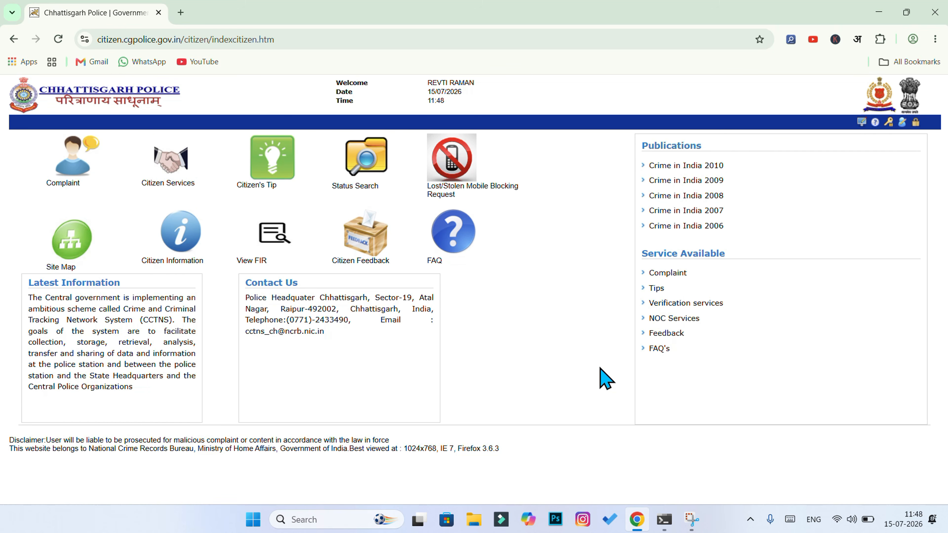
Open Character Certificate View/Download and confirm the request now reads APPROVED with download available
{"action": "mouse_move", "coordinate": [184, 163]}
{"action": "mouse_move", "coordinate": [250, 249]}
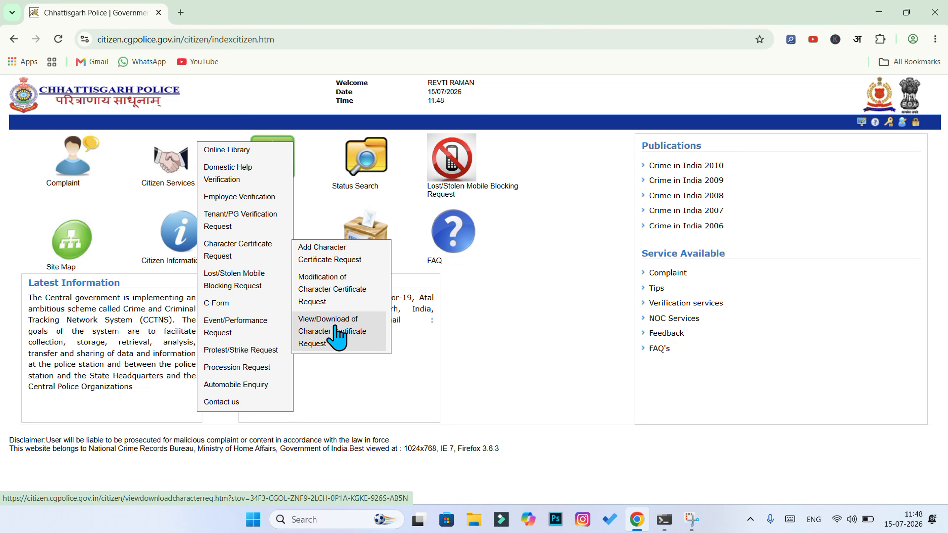
{"action": "left_click", "coordinate": [340, 335]}
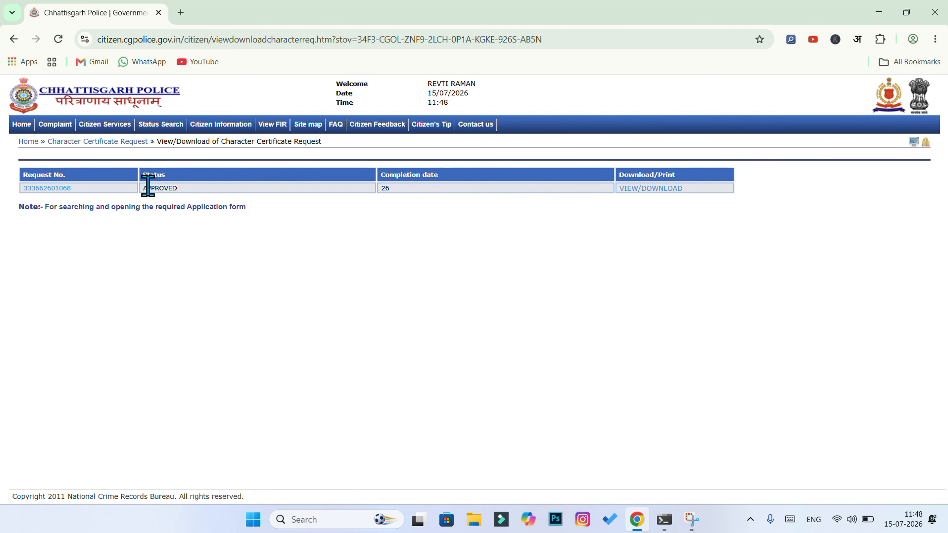
{"action": "left_click_drag", "start_coordinate": [142, 187], "coordinate": [187, 191]}
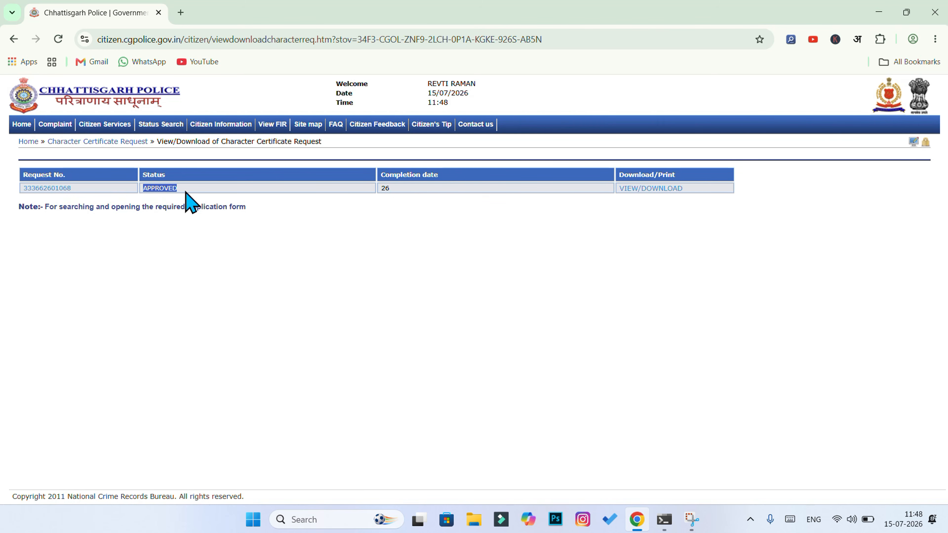
{"action": "left_click", "coordinate": [253, 287]}
{"action": "left_click_drag", "start_coordinate": [143, 188], "coordinate": [186, 190]}
{"action": "left_click", "coordinate": [191, 201]}
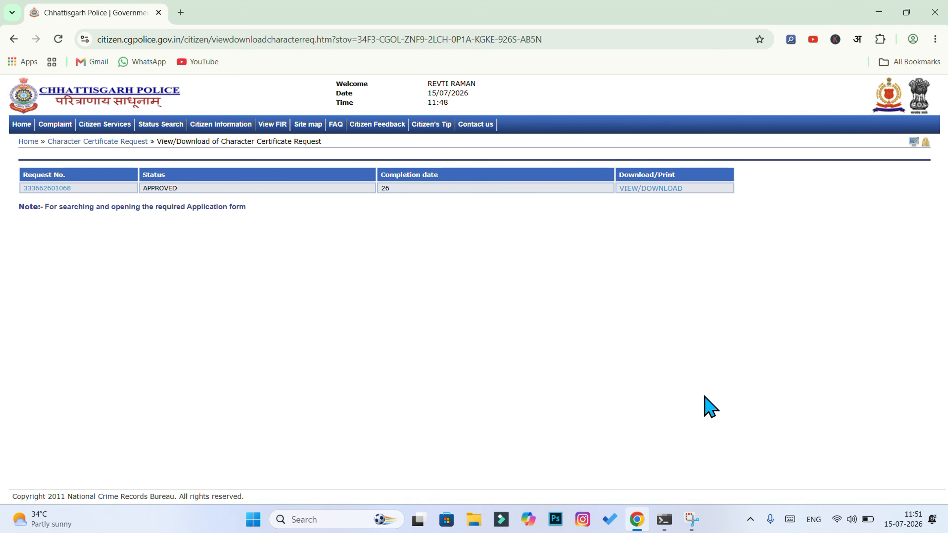
Download the approved certificate and open charactercertificate.pdf at 67% so the whole page shows
{"action": "left_click", "coordinate": [630, 191]}
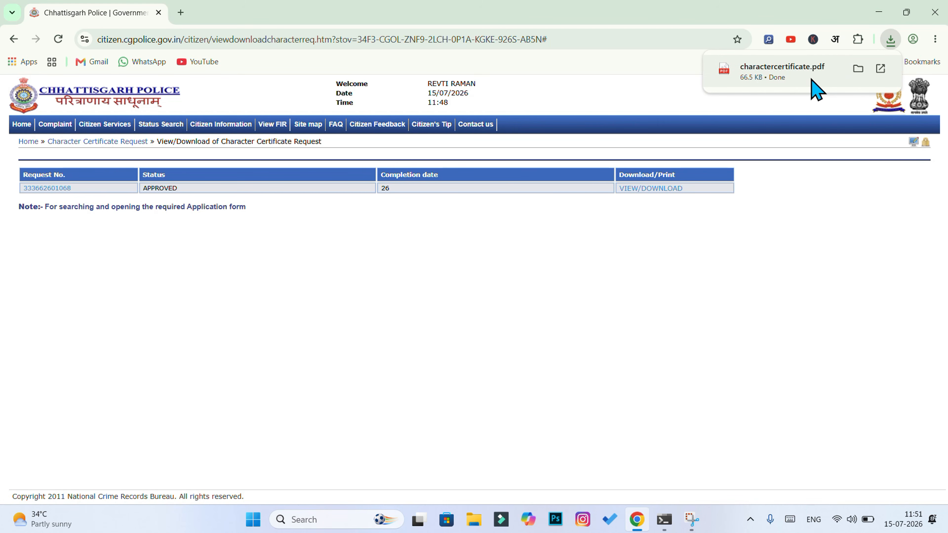
{"action": "left_click", "coordinate": [774, 90]}
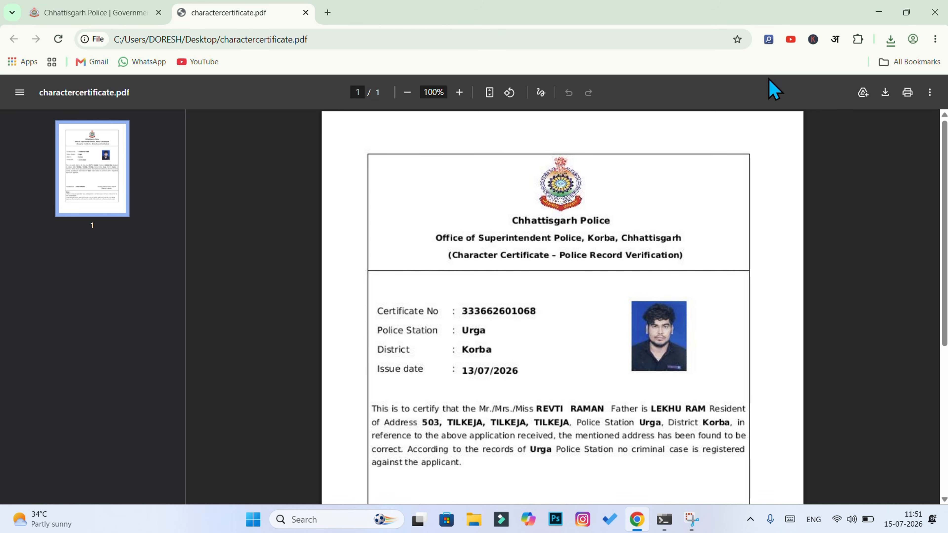
{"action": "scroll", "coordinate": [837, 247], "scroll_direction": "down", "scroll_amount": 4}
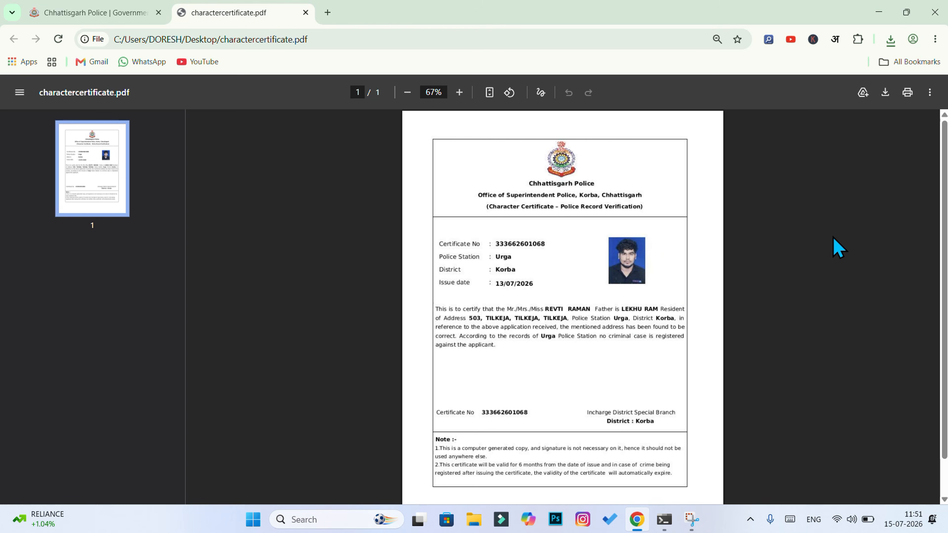